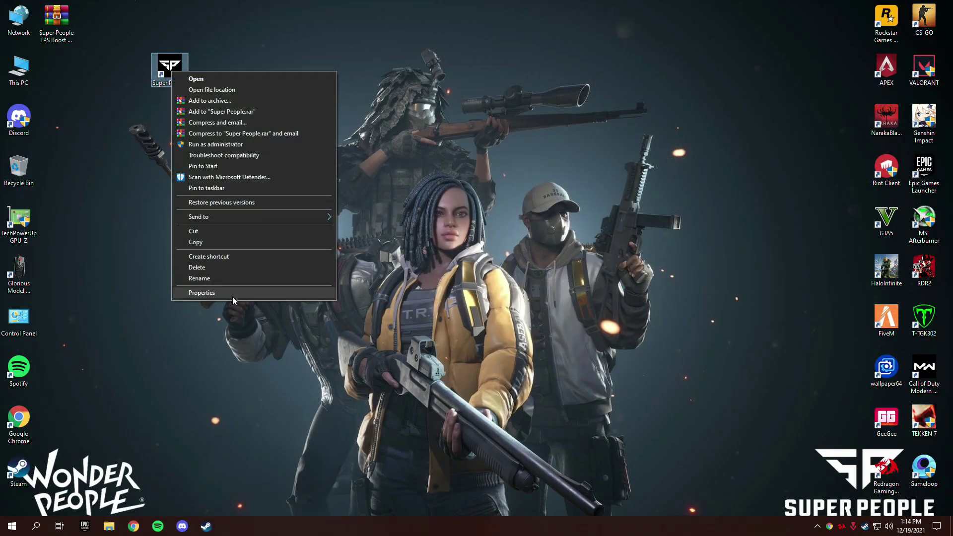
# - Set the Super People shortcut to run as an administrator and override its high DPI scaling, performed by Application, then apply the compatibility settings
pyautogui.moveTo(245, 81); pyautogui.dragTo(278, 64)
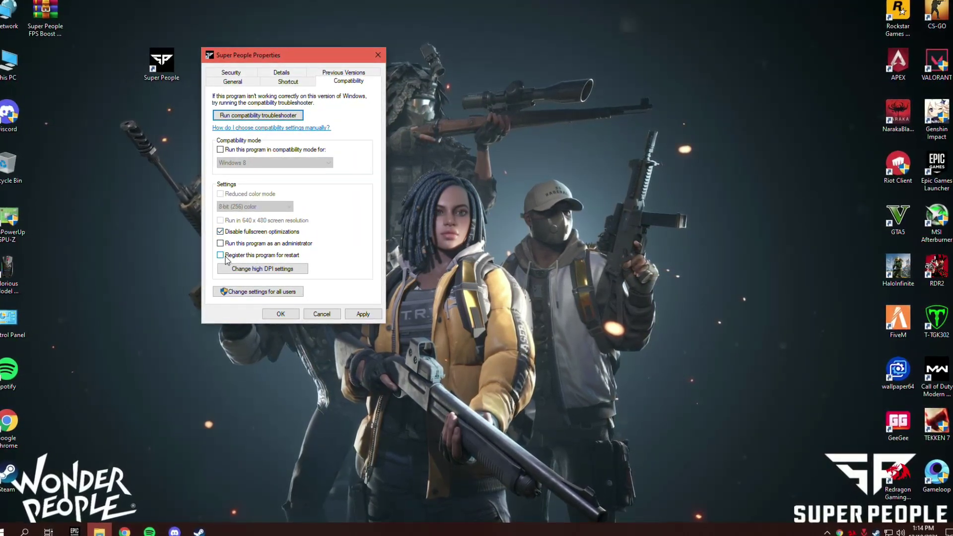
pyautogui.click(259, 269)
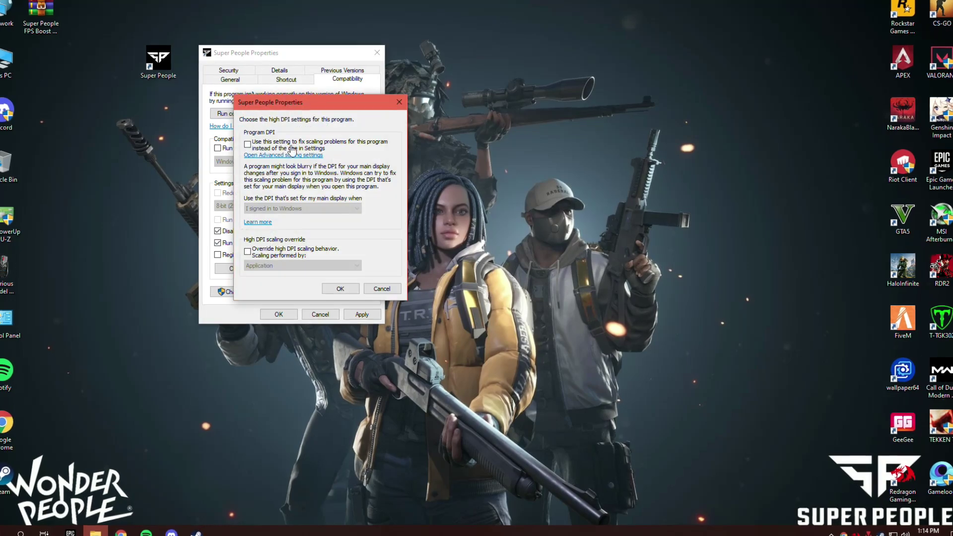
pyautogui.moveTo(252, 102); pyautogui.dragTo(450, 95)
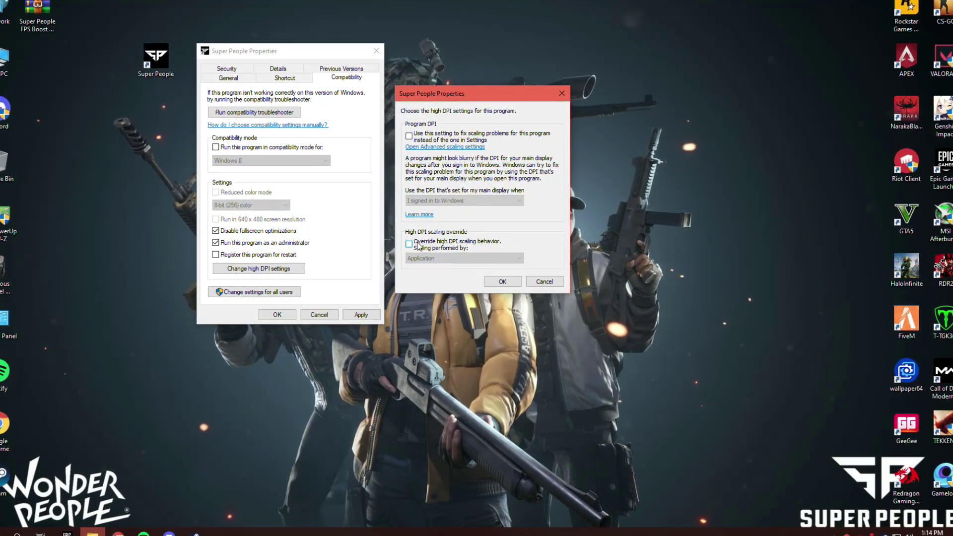
pyautogui.click(418, 245)
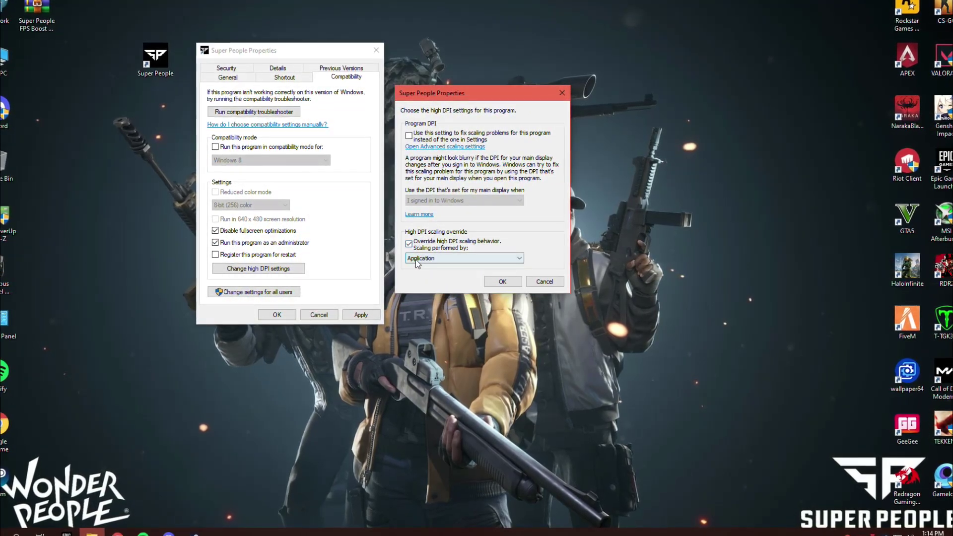
pyautogui.click(464, 258)
pyautogui.click(446, 266)
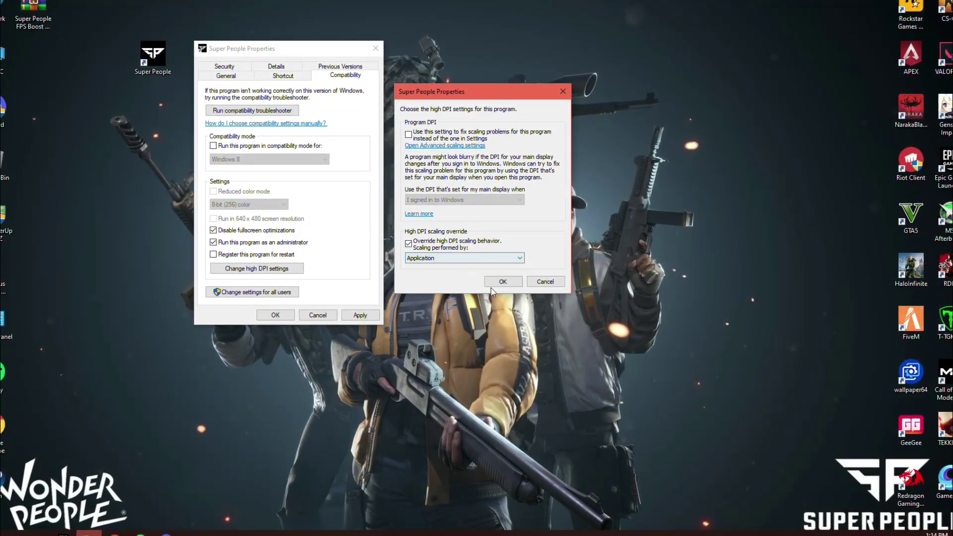
pyautogui.click(503, 281)
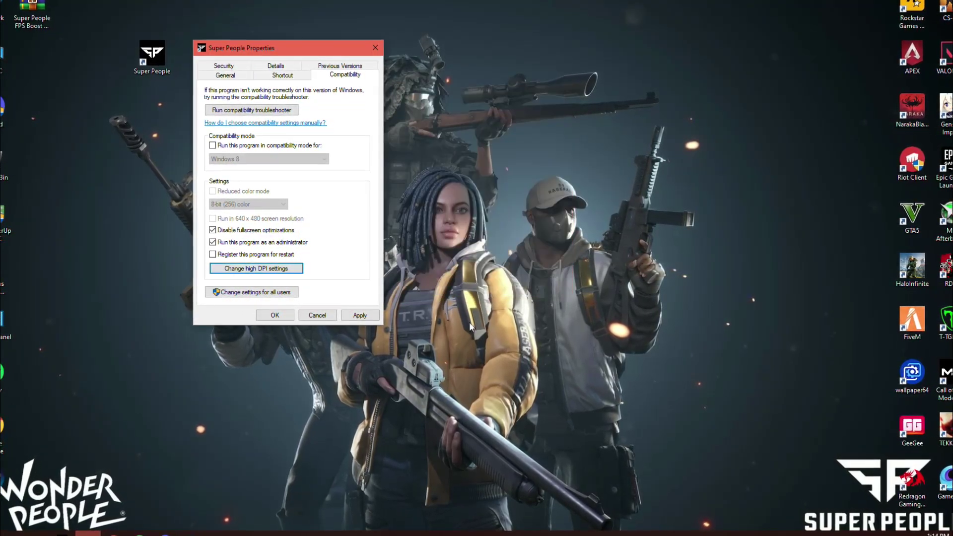
pyautogui.click(360, 315)
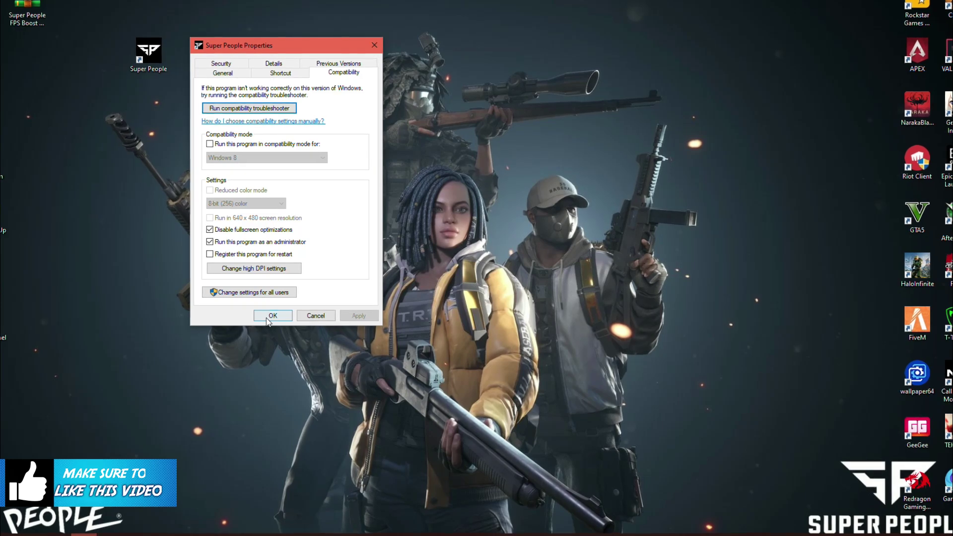
pyautogui.click(273, 316)
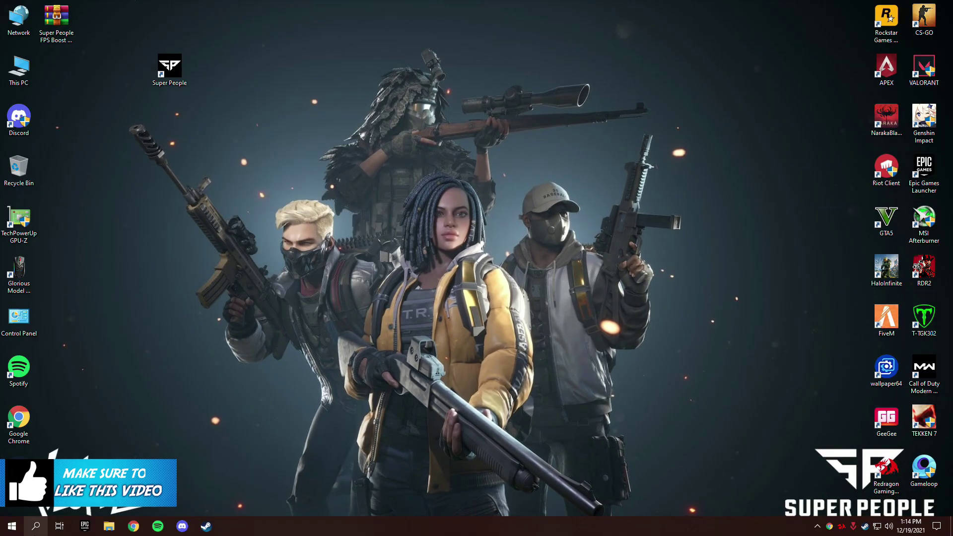
# - Find the Windows Game Mode settings, turn Game Mode off, and open the Captures page
pyautogui.click(35, 526)
pyautogui.write('G')
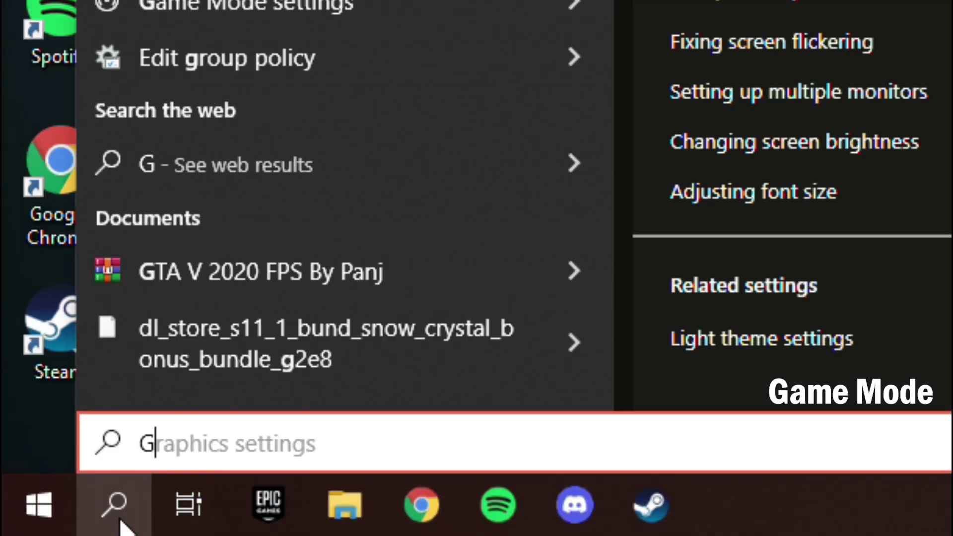
pyautogui.write('ame mode')
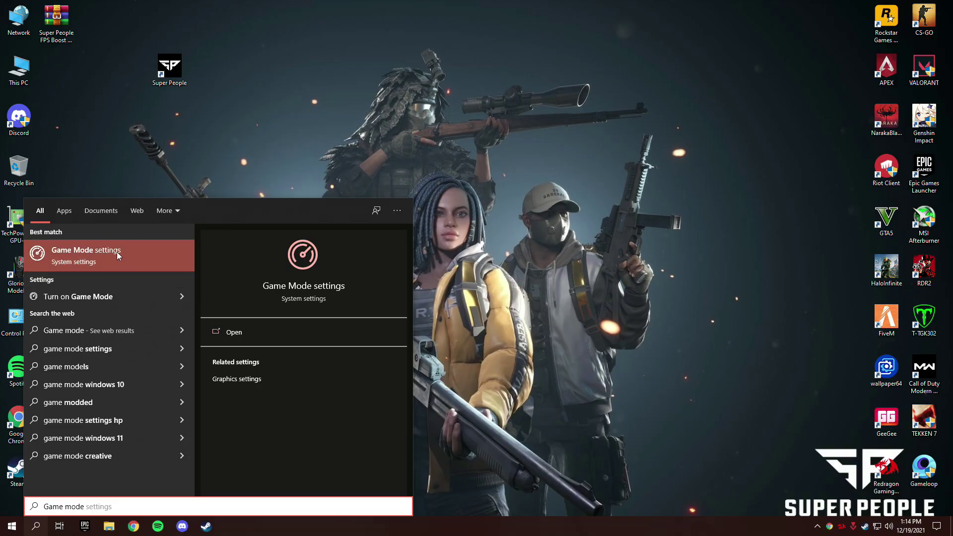
pyautogui.click(234, 333)
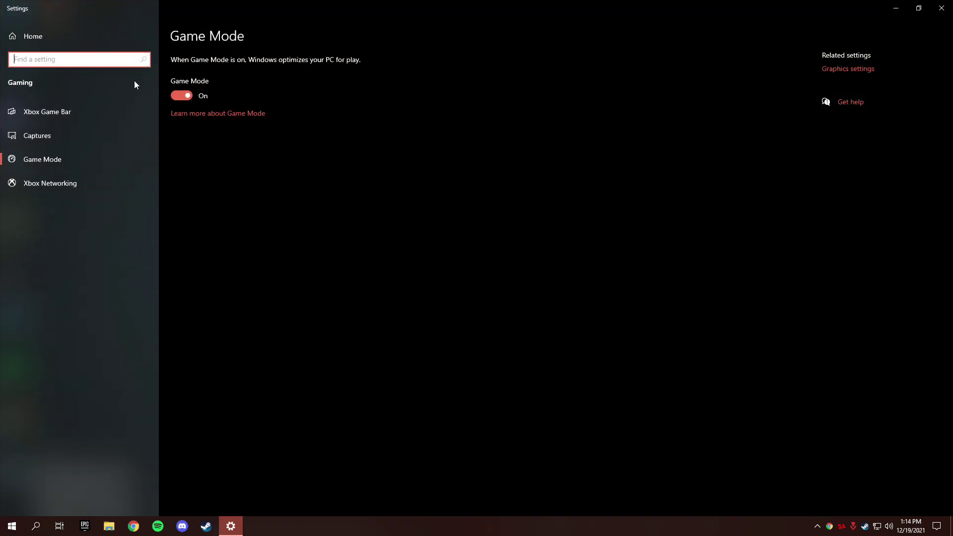
pyautogui.click(178, 95)
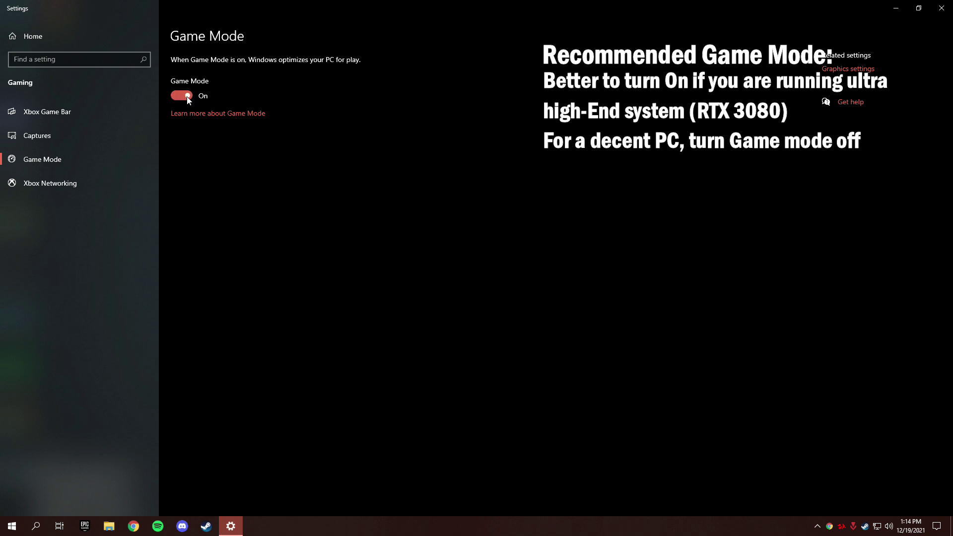
pyautogui.click(186, 99)
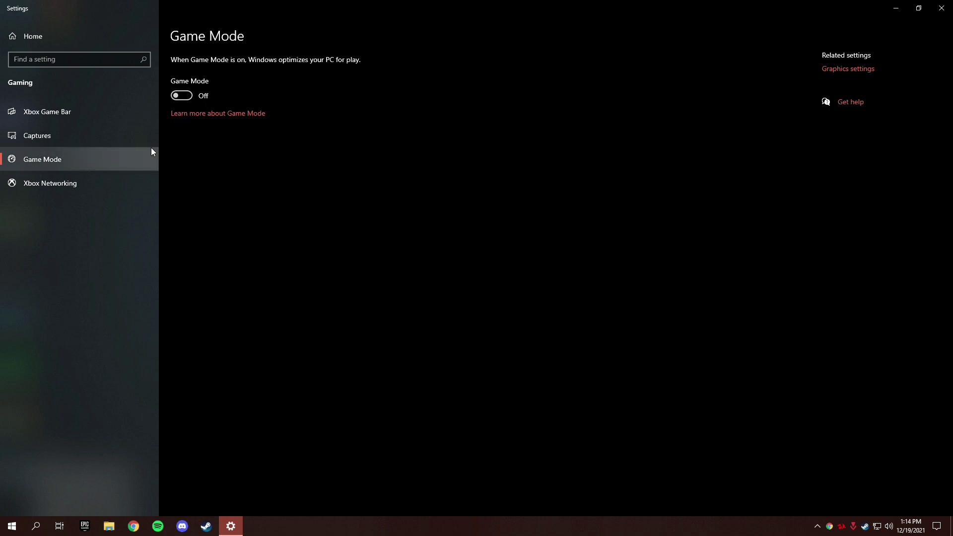
pyautogui.click(127, 141)
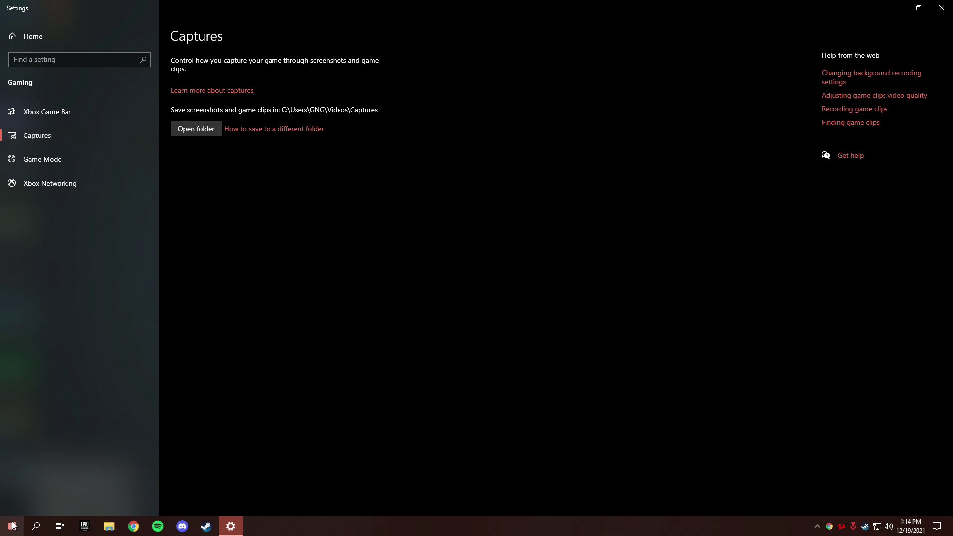
# - Open Xbox Game Bar's capturing settings and make sure recording in the background while playing a game is disabled
pyautogui.click(30, 527)
pyautogui.write('Game ')
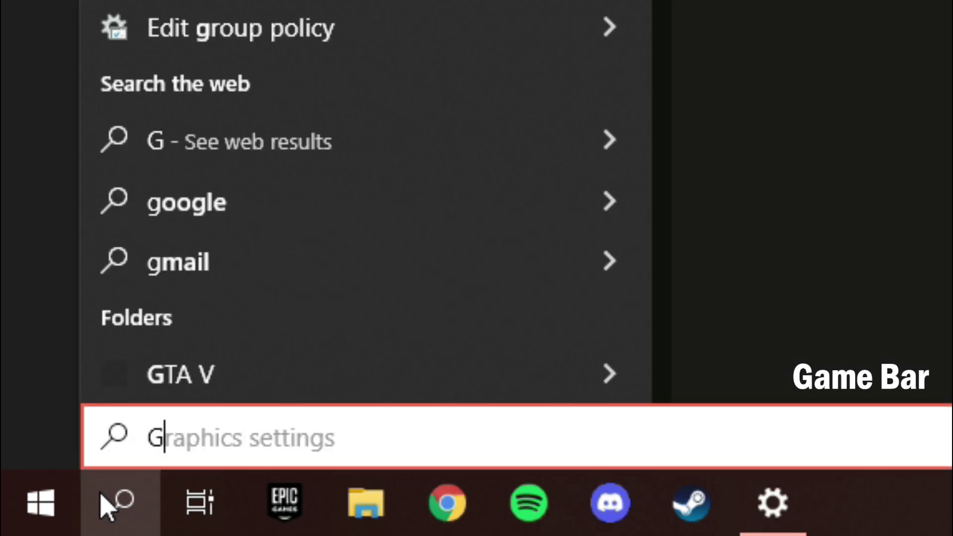
pyautogui.write('bar')
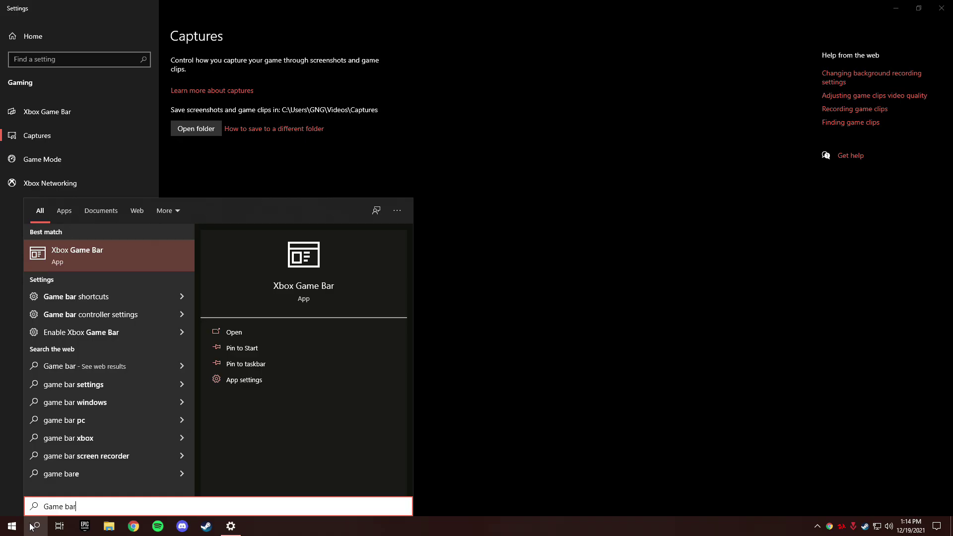
pyautogui.click(243, 332)
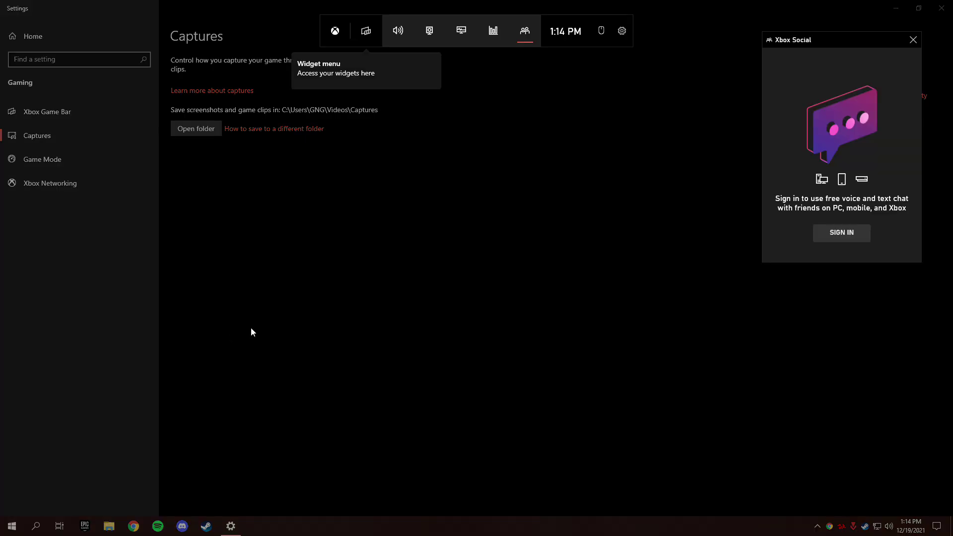
pyautogui.click(621, 34)
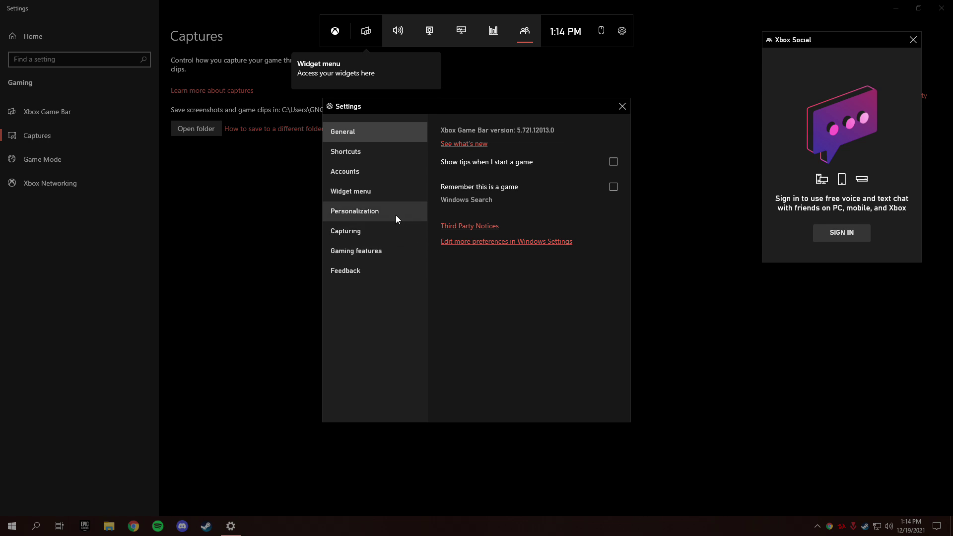
pyautogui.click(379, 234)
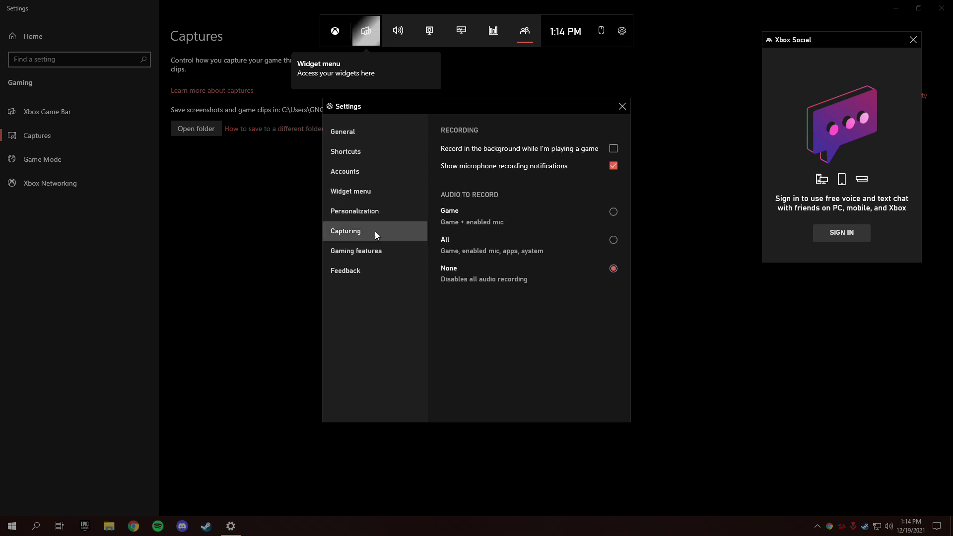
pyautogui.click(612, 150)
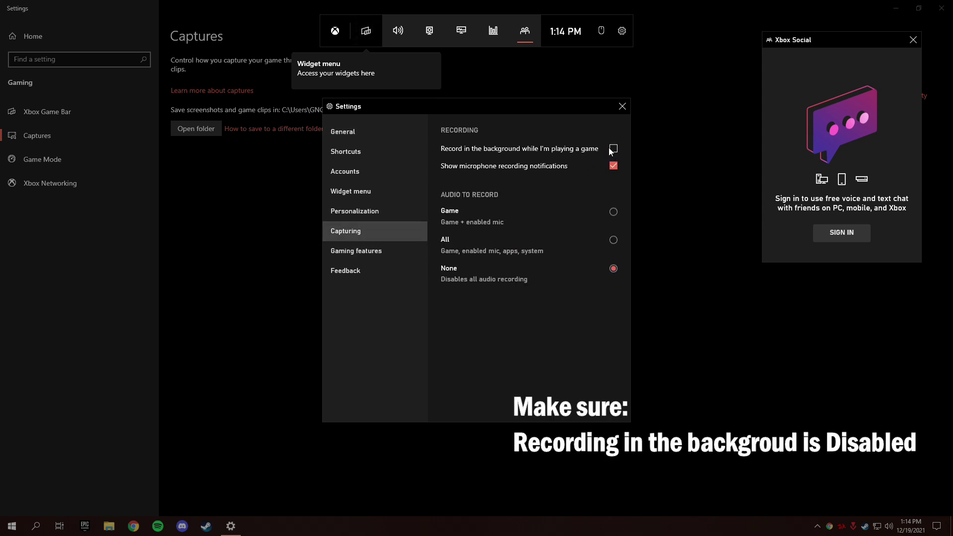
# - Close the Xbox Game Bar overlay with its widgets and the Windows Settings window
pyautogui.click(622, 106)
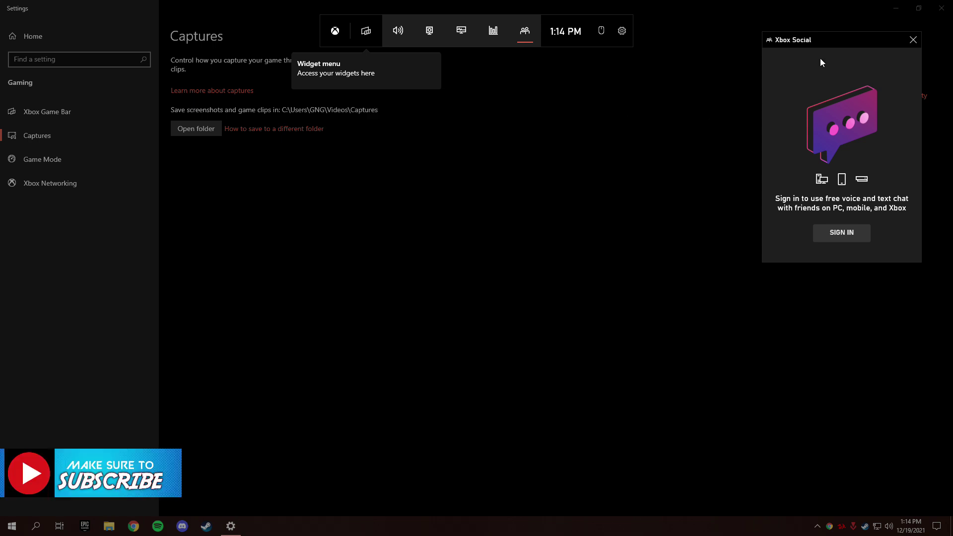
pyautogui.click(912, 40)
pyautogui.click(717, 80)
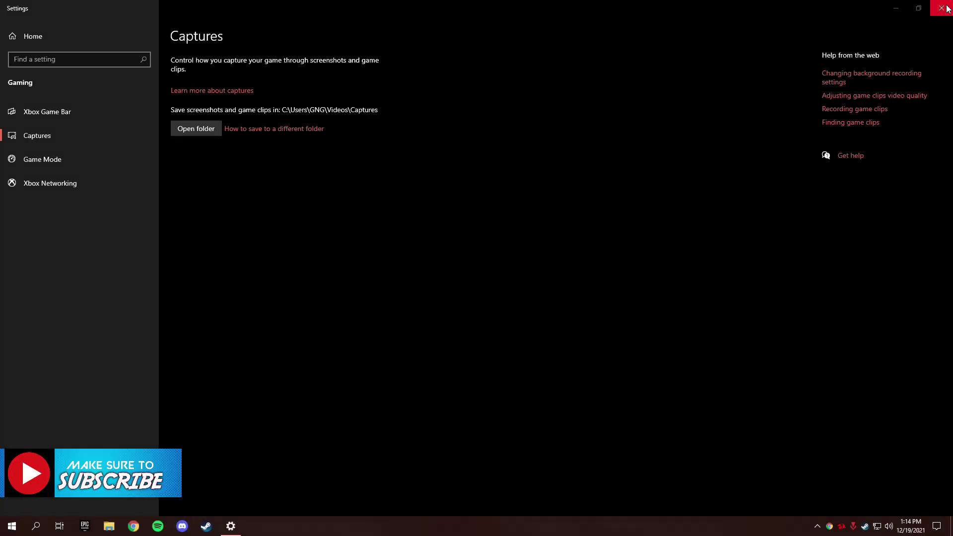
pyautogui.hotkey('alt', 'F4')
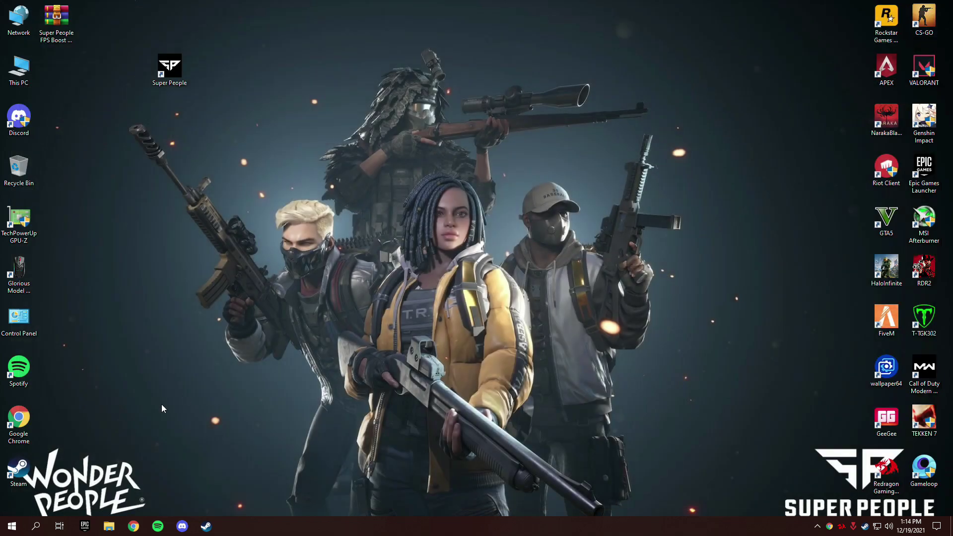
# - Open System Configuration by executing msconfig from the Run dialog
pyautogui.click(15, 528)
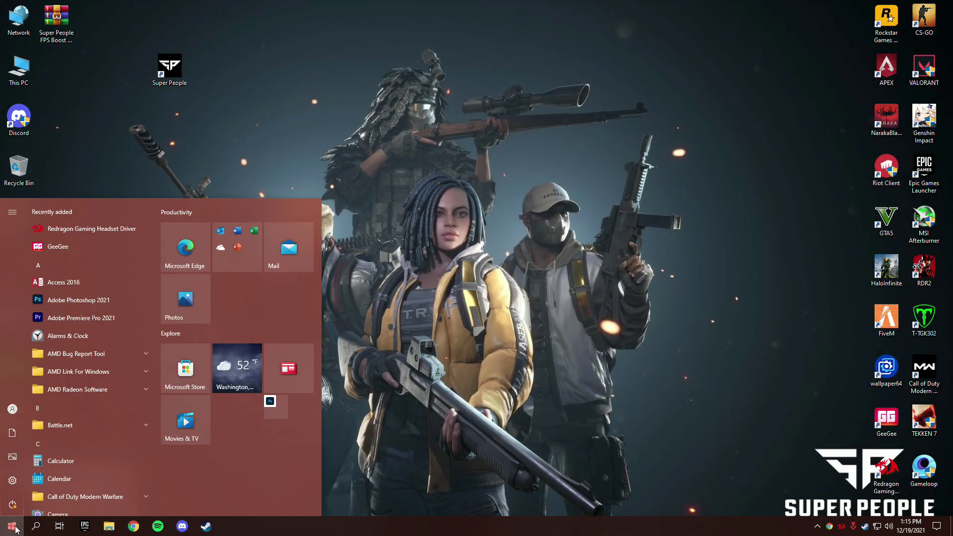
pyautogui.write('run')
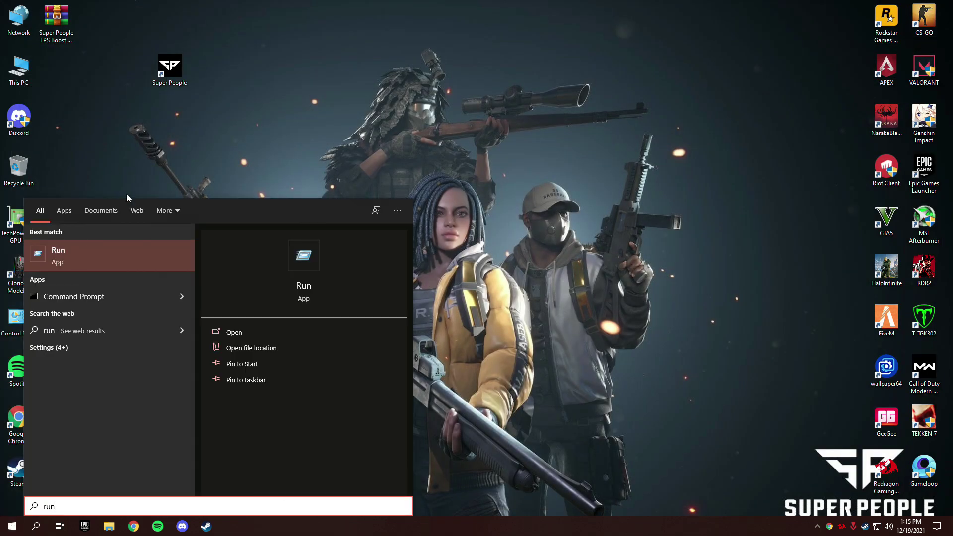
pyautogui.click(228, 332)
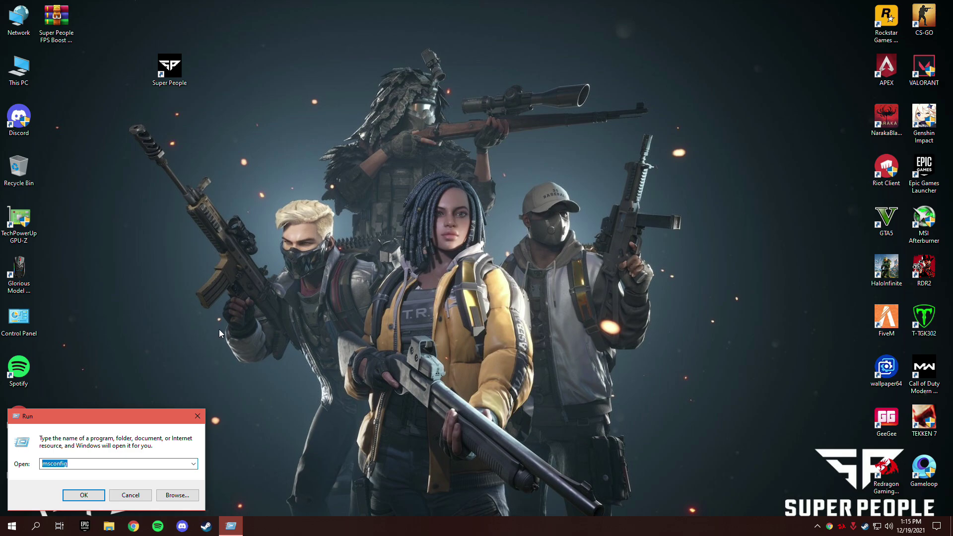
pyautogui.press('BackSpace')
pyautogui.write('msconfig')
pyautogui.click(90, 495)
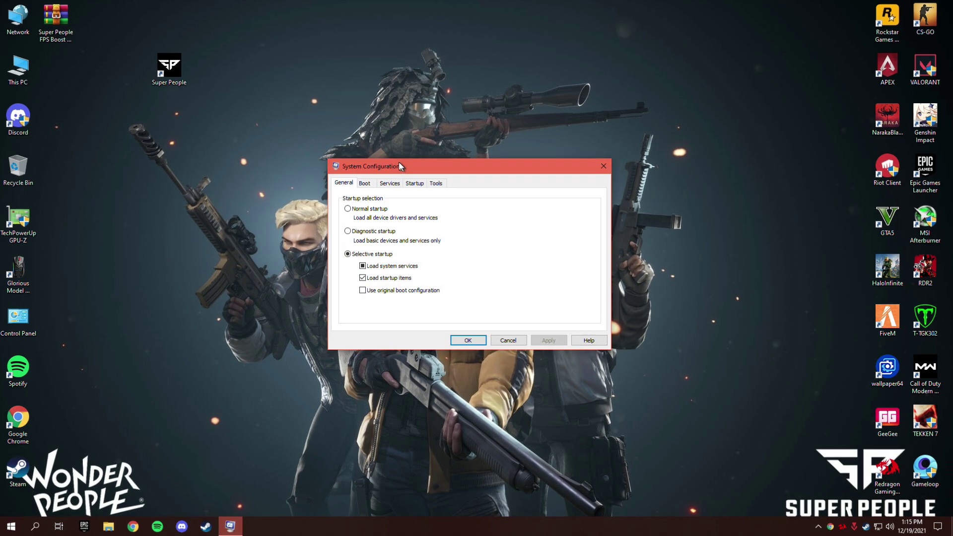
# - Set the number of processors to 8 in the advanced boot options and confirm
pyautogui.click(364, 183)
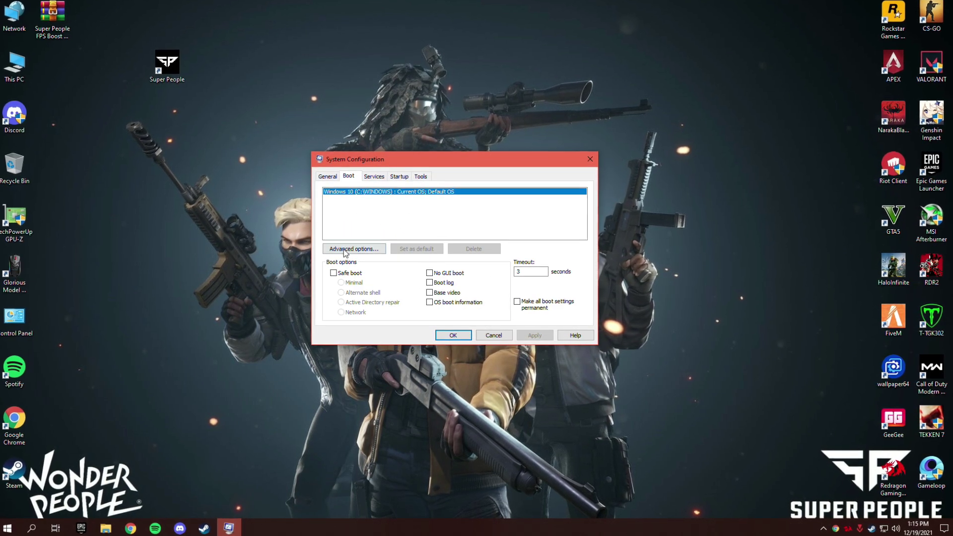
pyautogui.click(352, 248)
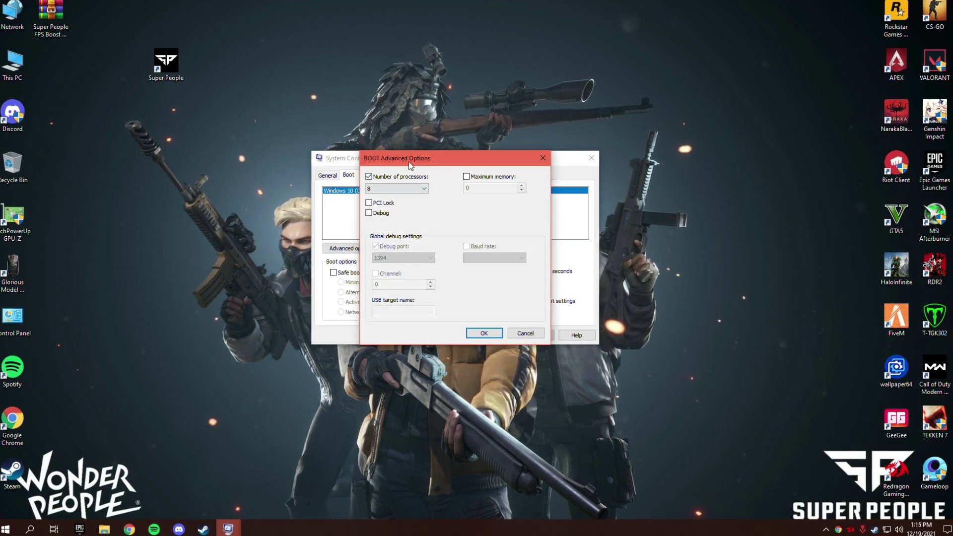
pyautogui.moveTo(408, 162); pyautogui.dragTo(666, 153)
pyautogui.click(652, 173)
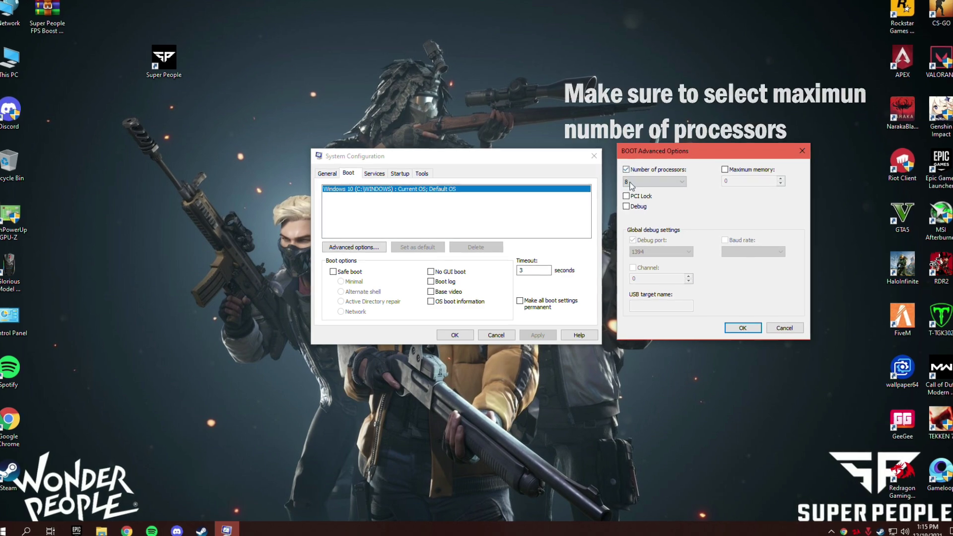
pyautogui.click(652, 237)
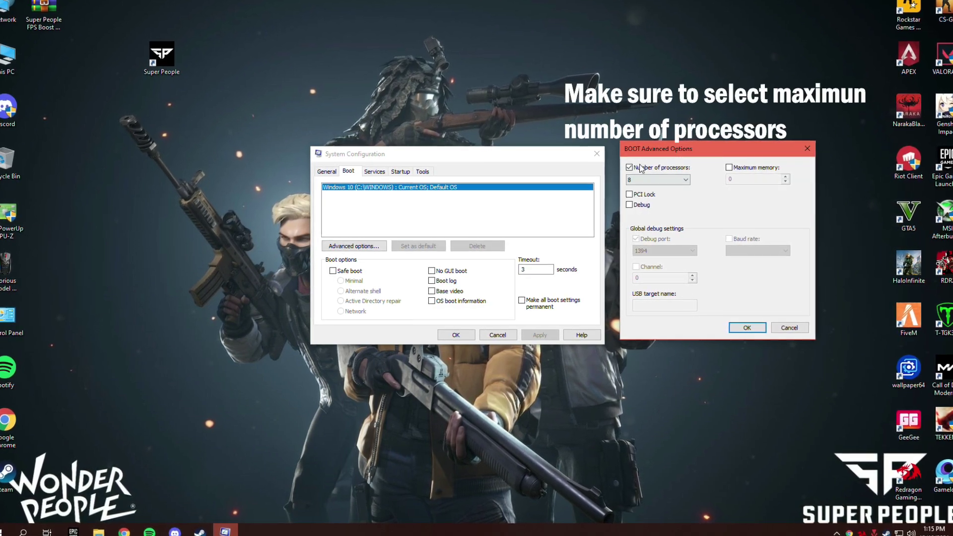
pyautogui.click(734, 328)
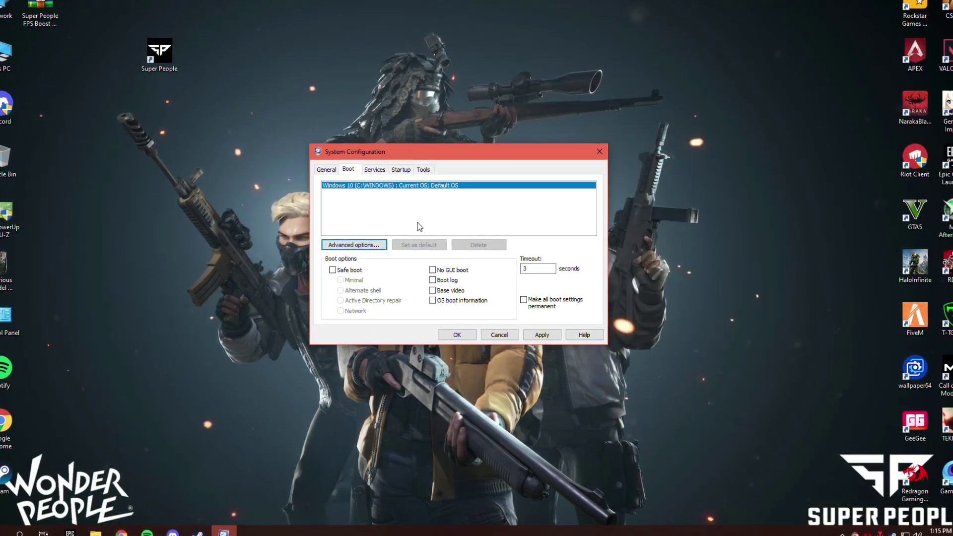
# - Hide all Microsoft services and disable the AMD Crash Defender, AMD External Events Utility and AMD User Experience Program services
pyautogui.click(374, 170)
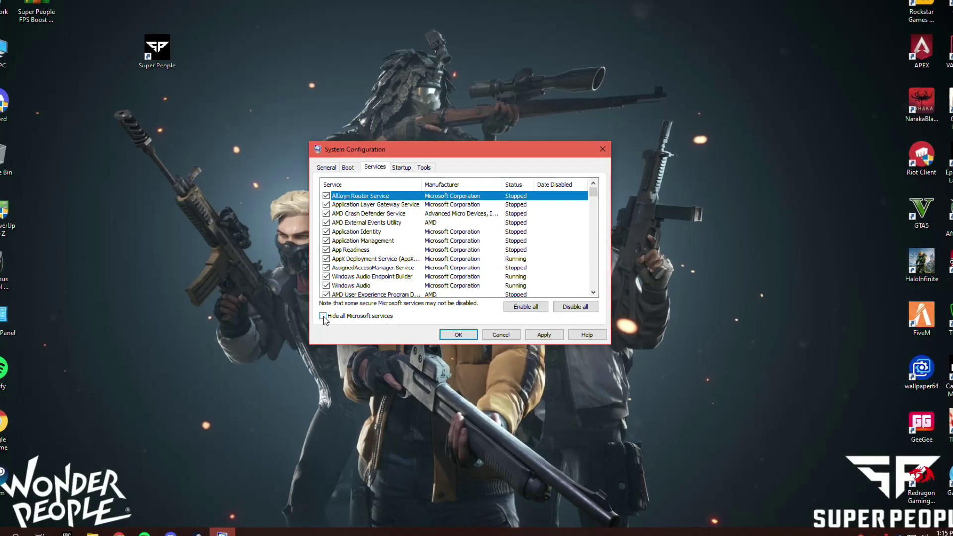
pyautogui.click(339, 318)
pyautogui.click(326, 213)
pyautogui.click(326, 204)
pyautogui.click(325, 194)
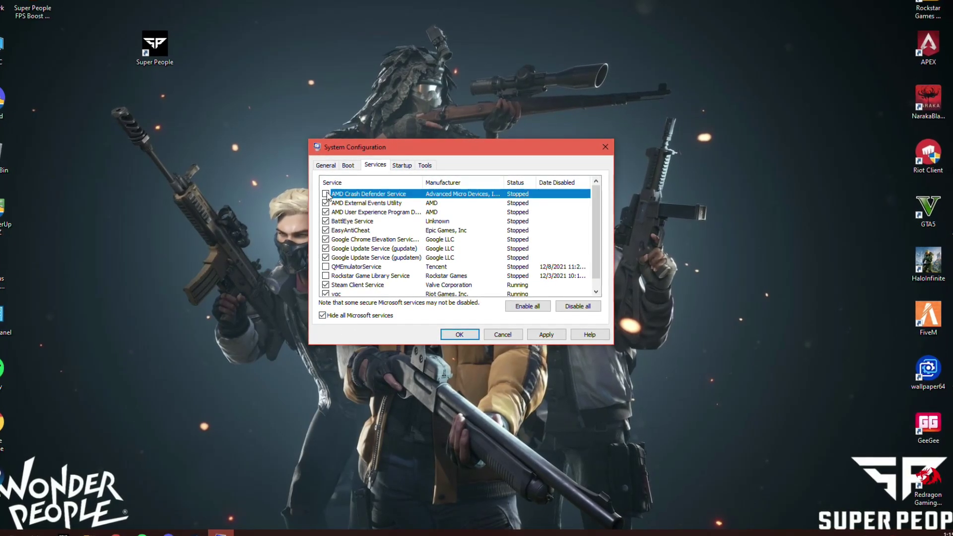
# - Disable the BattlEye, EasyAntiCheat, Google Chrome Elevation, Google Update (gupdate and gupdatem) and Steam Client services
pyautogui.click(326, 229)
pyautogui.click(326, 220)
pyautogui.click(326, 238)
pyautogui.click(325, 248)
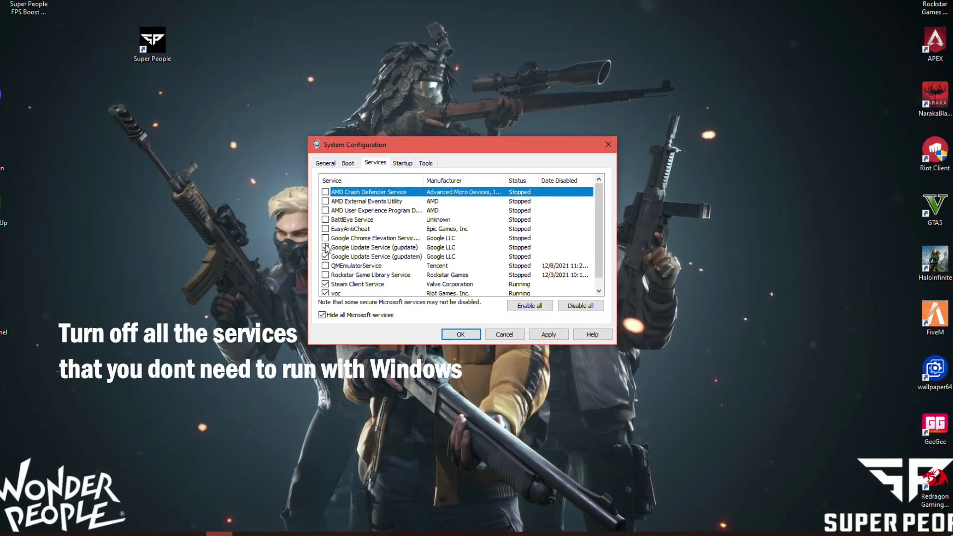
pyautogui.click(326, 257)
pyautogui.scroll(-3, 546, 248)
pyautogui.click(325, 274)
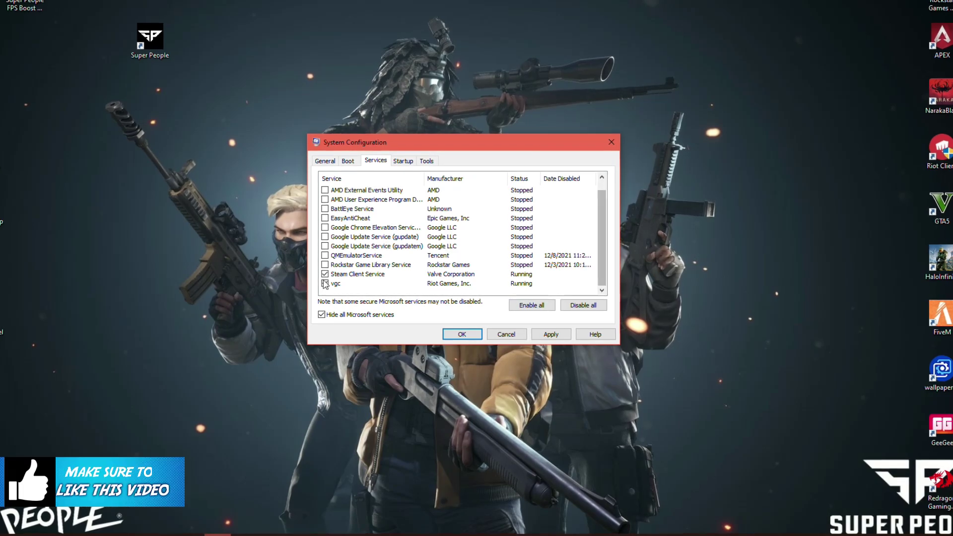
# - Apply the service changes and exit System Configuration without restarting the computer
pyautogui.click(552, 334)
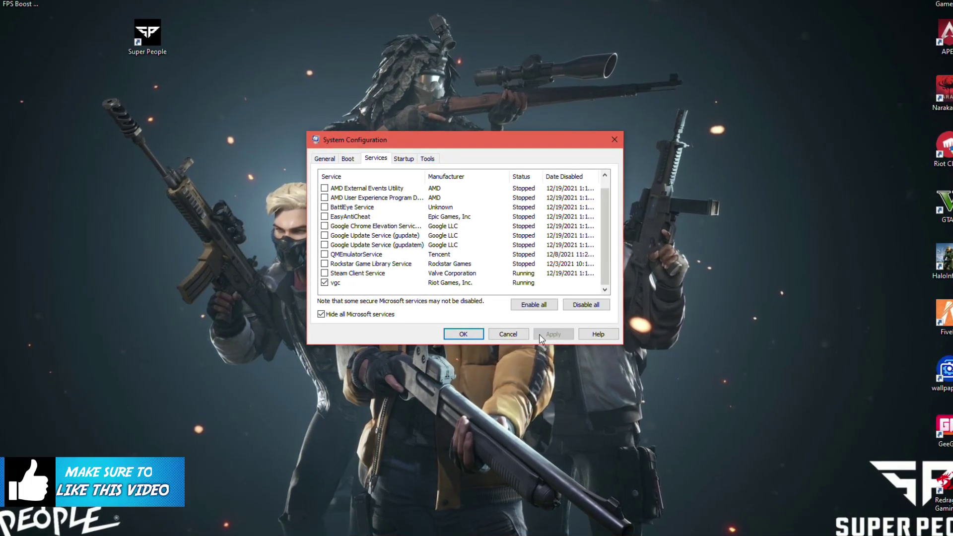
pyautogui.click(462, 333)
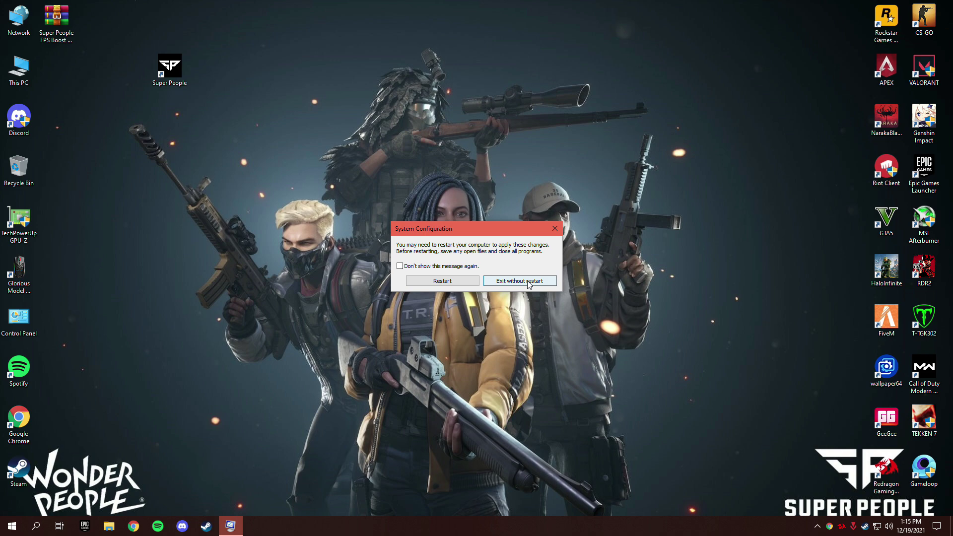
pyautogui.click(528, 283)
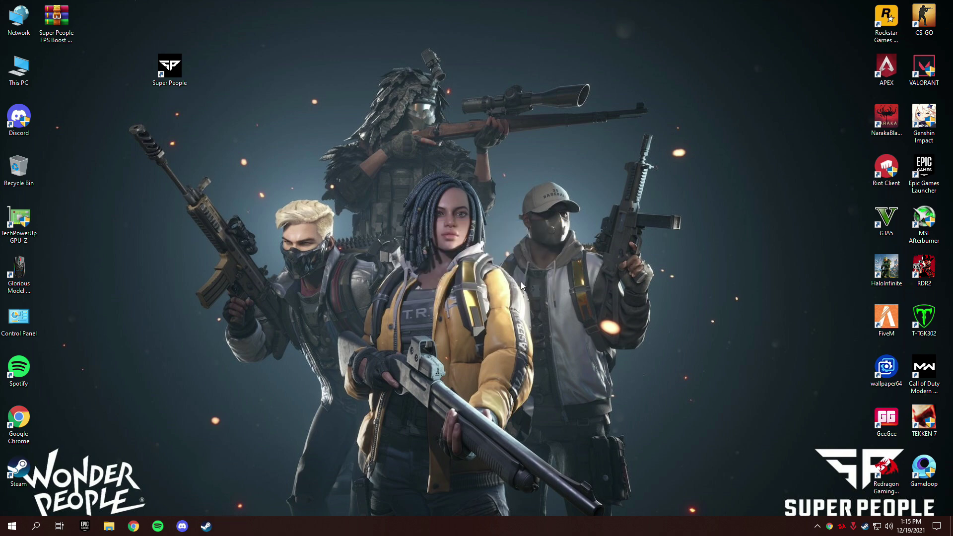
# - Search Windows for "Gpu settings" and open the Graphics settings page
pyautogui.click(37, 527)
pyautogui.write('Gpu ')
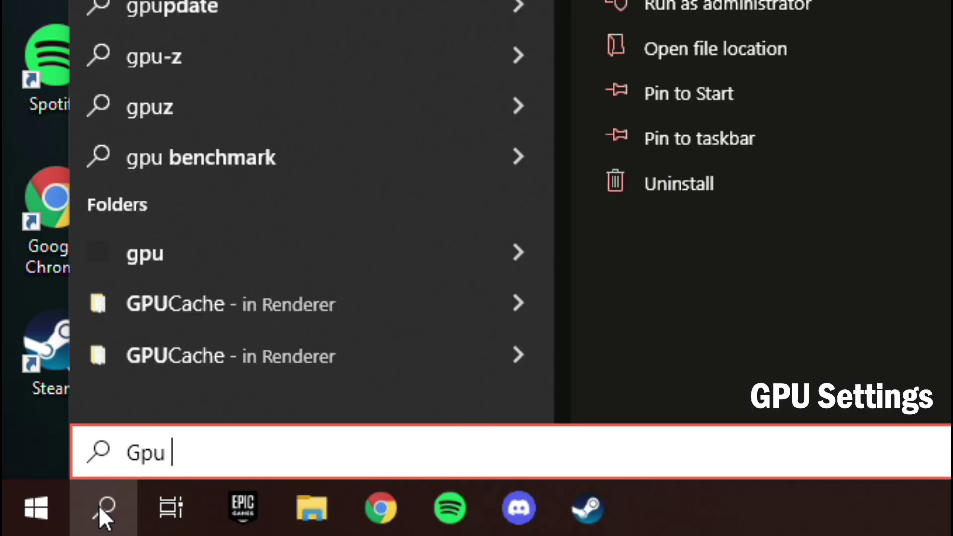
pyautogui.write('settings')
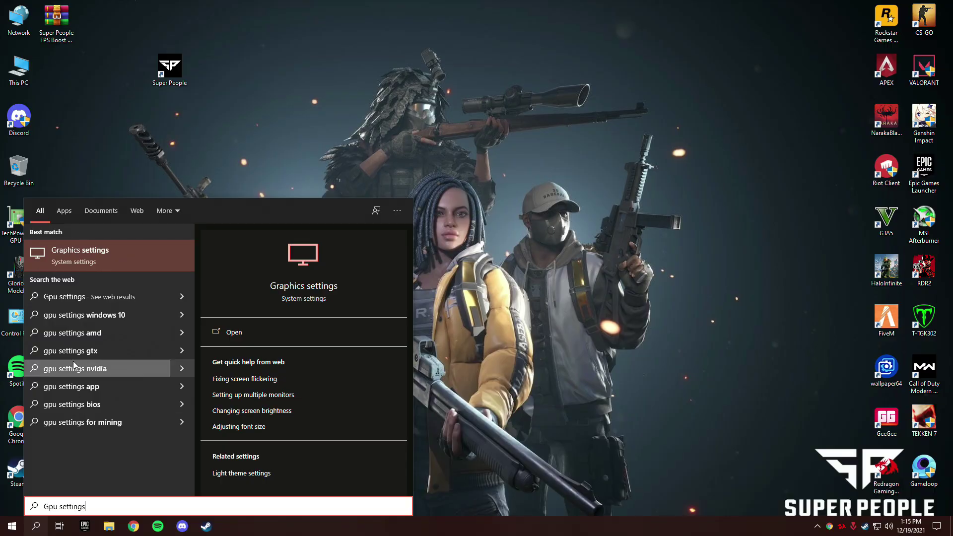
pyautogui.click(245, 332)
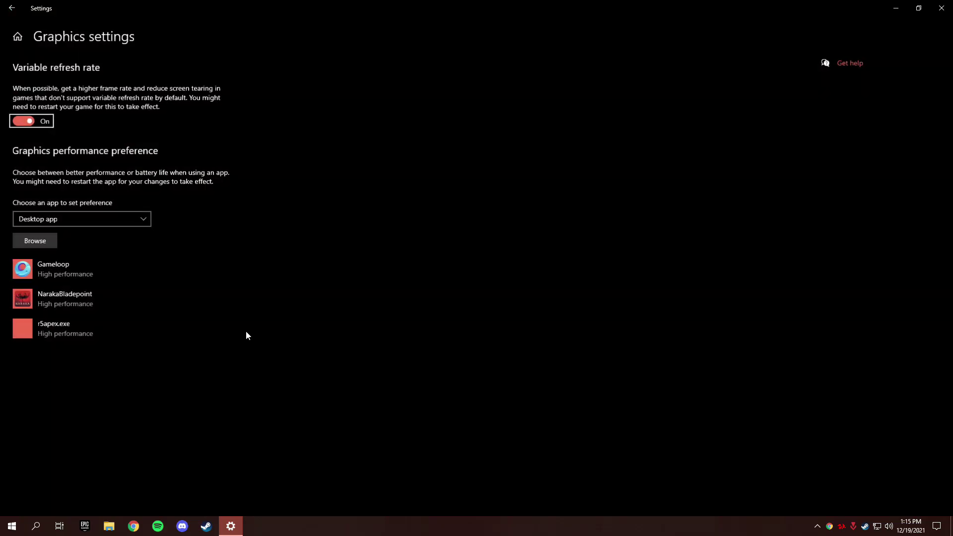
# - Browse for a desktop app to set a graphics preference, going to Steam Games\steamapps\common on Local Disk (F:)
pyautogui.click(32, 243)
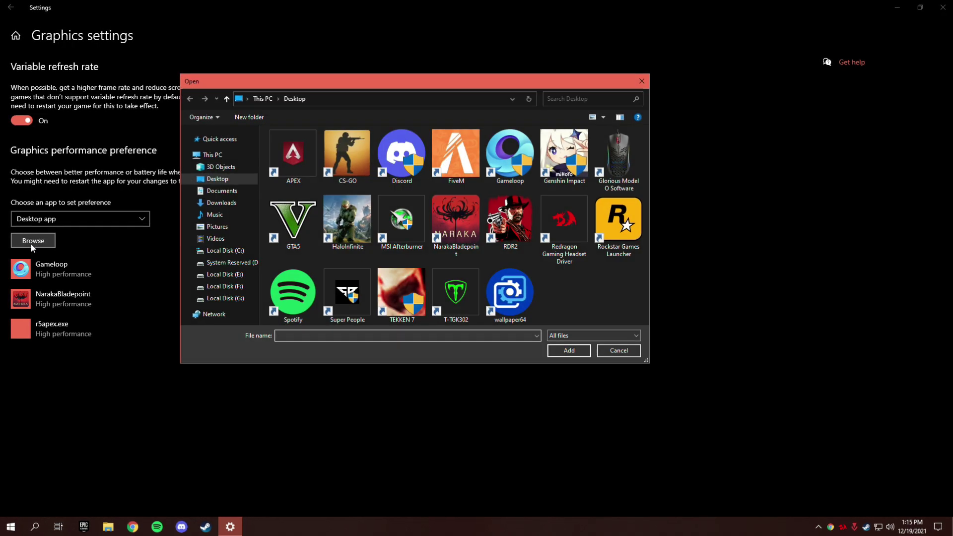
pyautogui.click(225, 275)
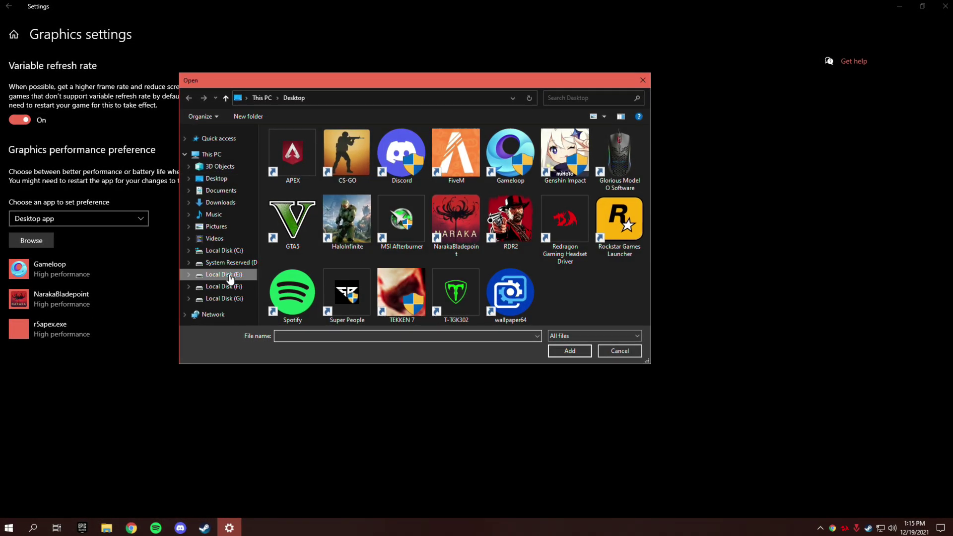
pyautogui.click(228, 288)
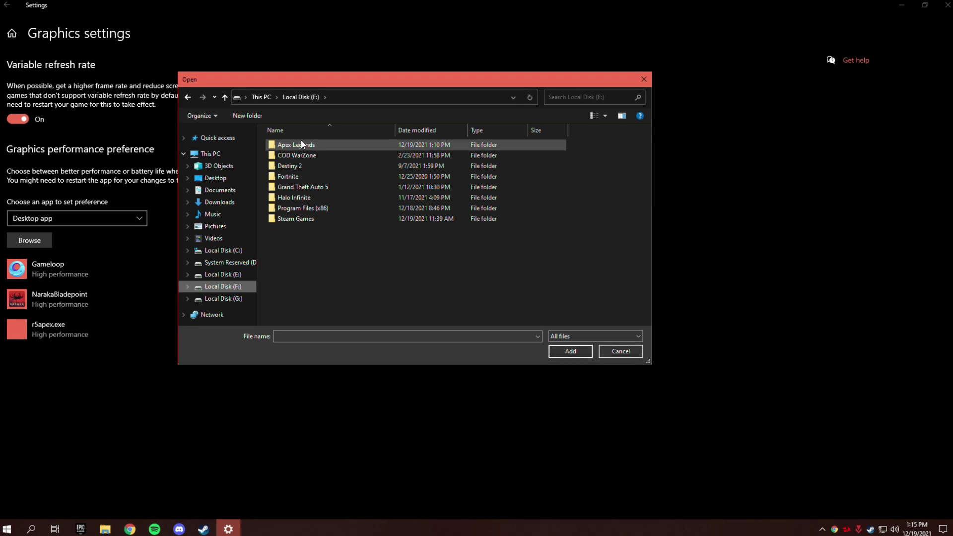
pyautogui.doubleClick(299, 219)
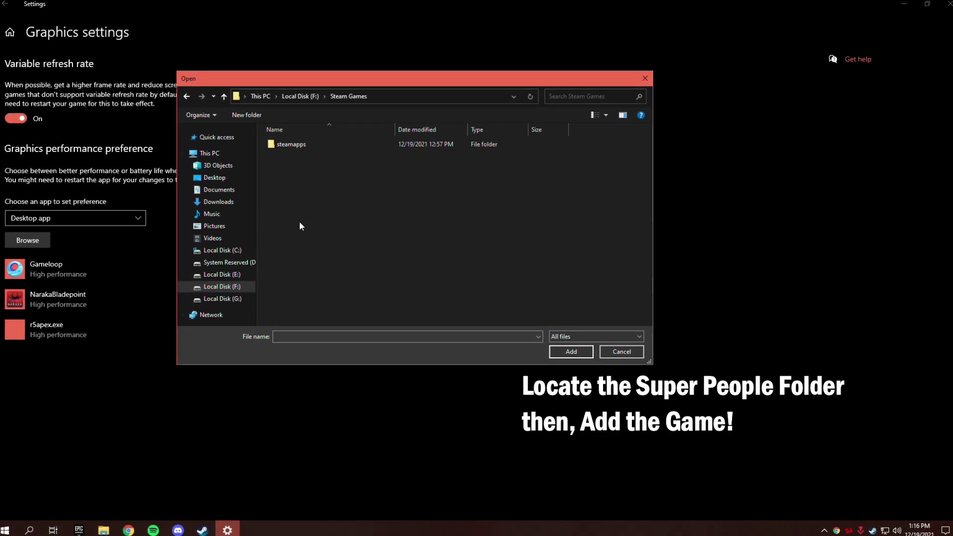
pyautogui.rightClick(300, 217)
pyautogui.doubleClick(282, 145)
pyautogui.doubleClick(291, 142)
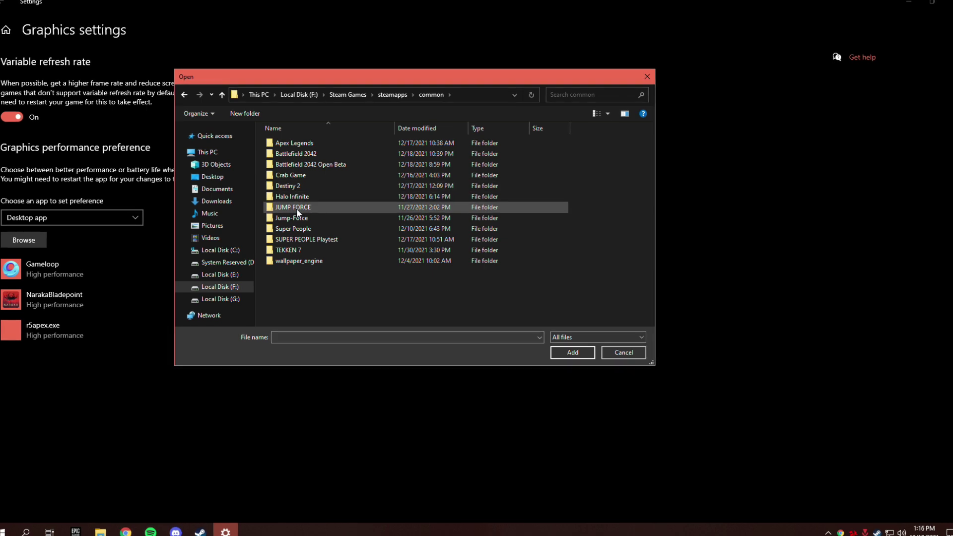
# - Add BravoHotelClient-Win64-Shipping.protected from SUPER PEOPLE Playtest\BravoHotelGame\Binaries\Win64 to the graphics performance list
pyautogui.rightClick(300, 239)
pyautogui.click(326, 246)
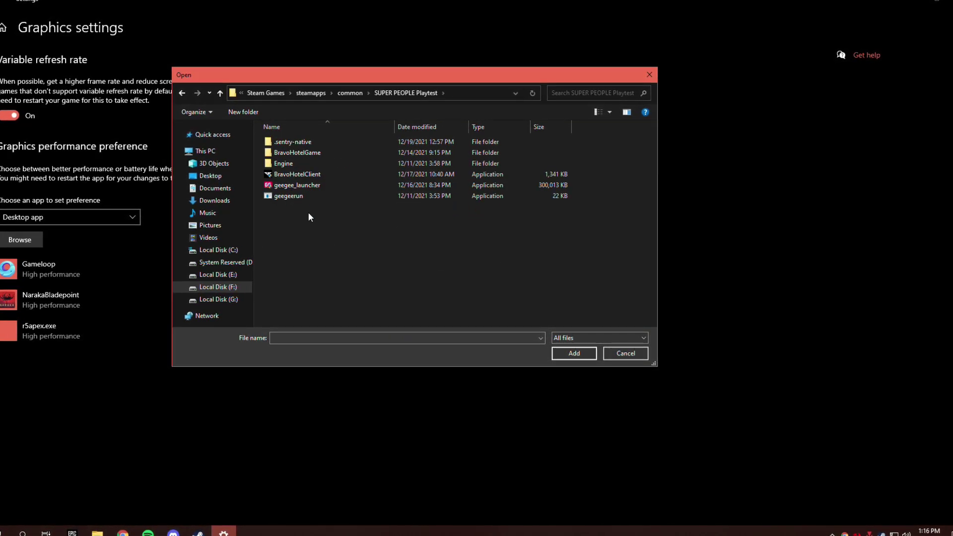
pyautogui.doubleClick(296, 152)
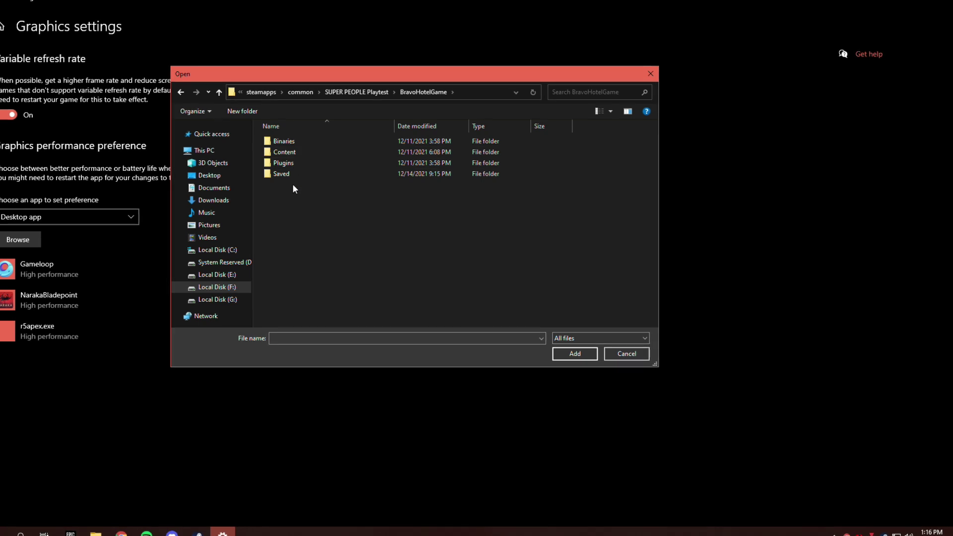
pyautogui.doubleClick(291, 141)
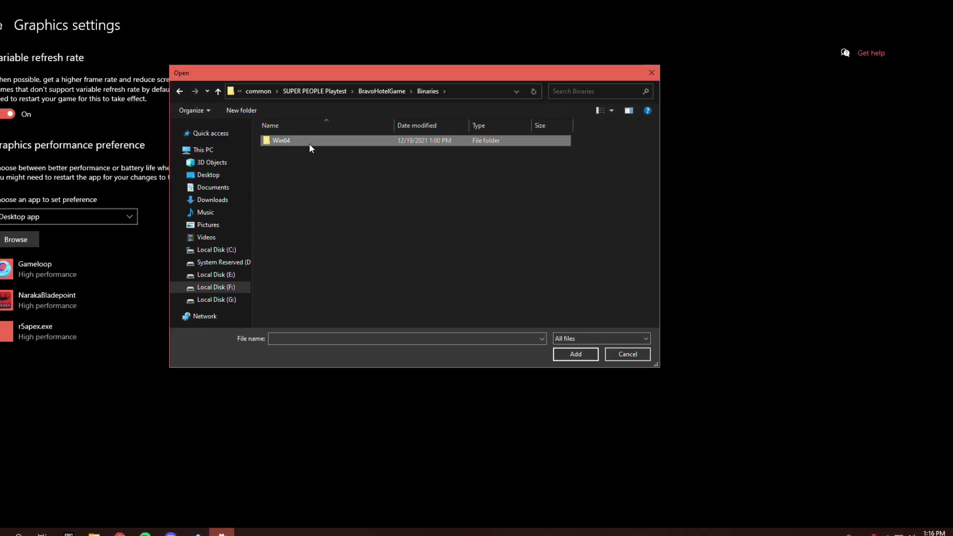
pyautogui.doubleClick(308, 143)
pyautogui.click(423, 151)
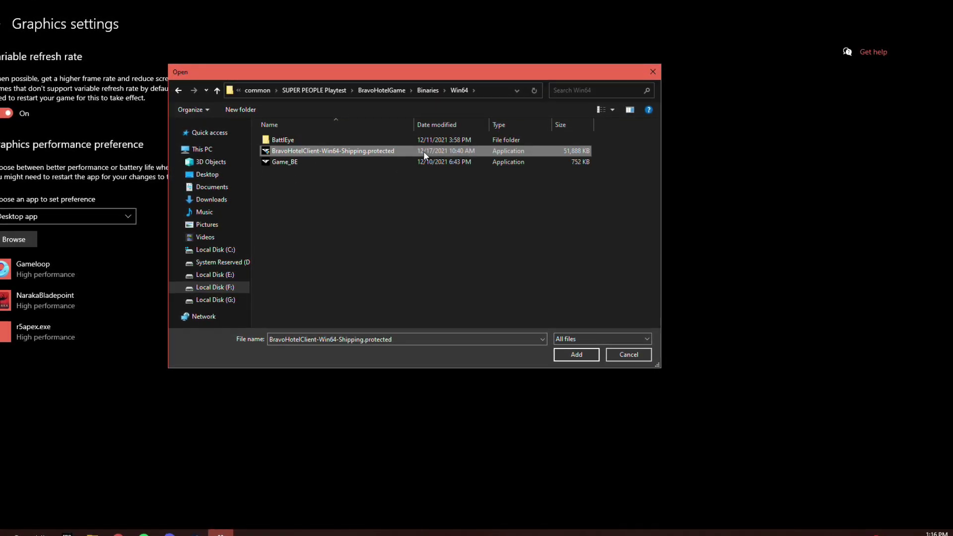
pyautogui.click(570, 356)
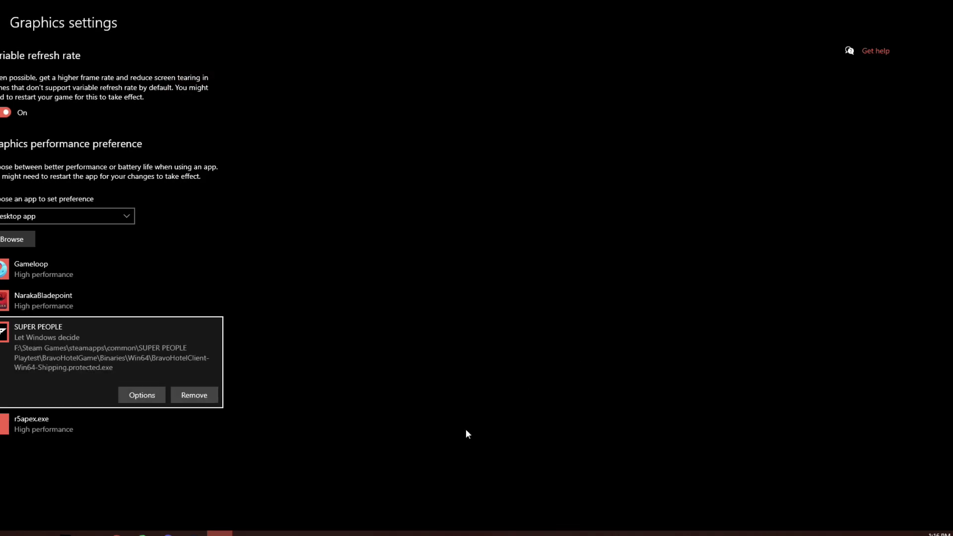
# - Set the graphics preference for SUPER PEOPLE to High performance, save it and close Settings
pyautogui.click(139, 397)
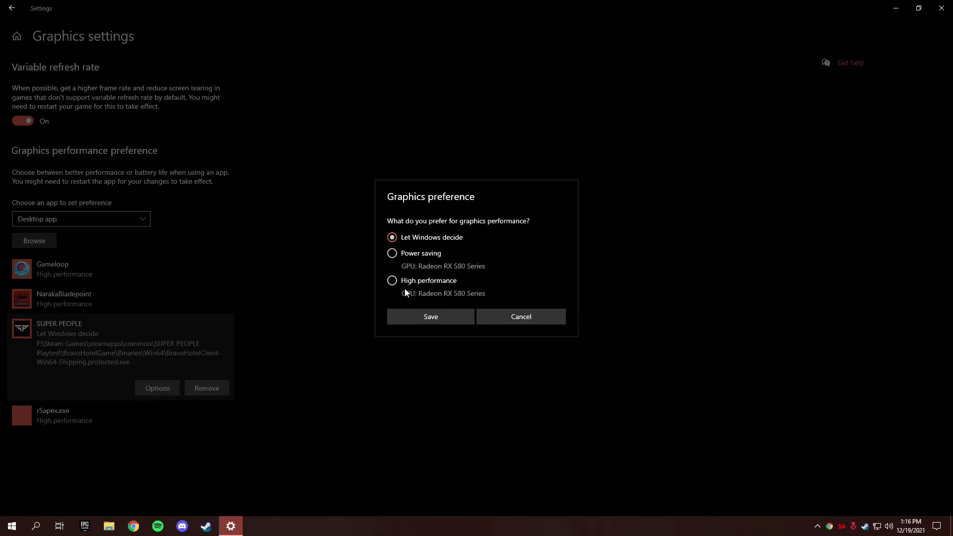
pyautogui.click(422, 287)
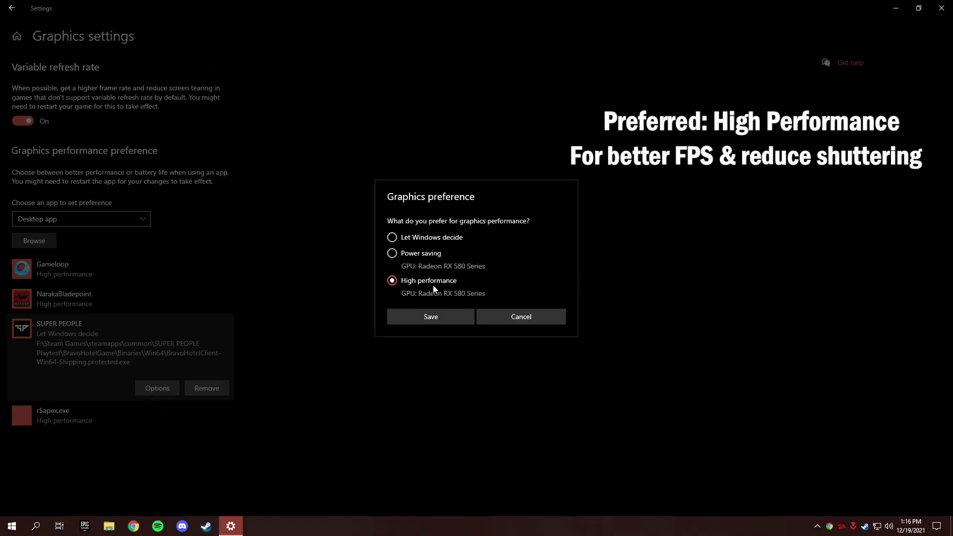
pyautogui.click(430, 317)
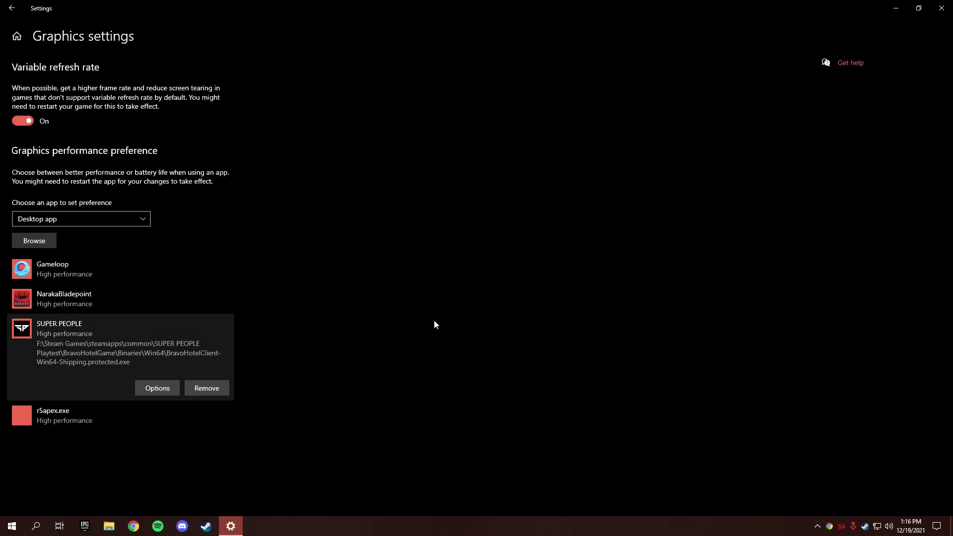
pyautogui.click(949, 9)
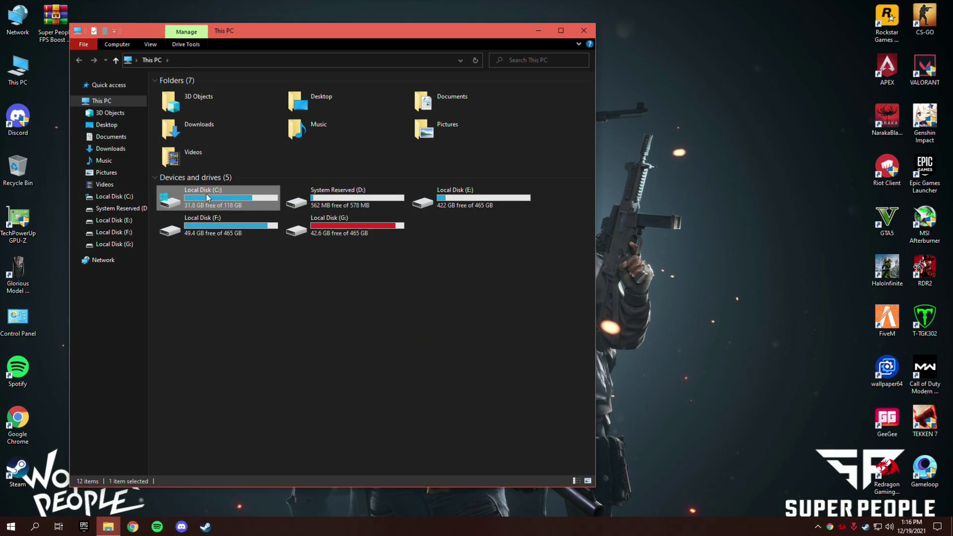
# - Open the properties of Local Disk (C:) in File Explorer and start Disk Cleanup for that drive
pyautogui.rightClick(228, 199)
pyautogui.click(254, 454)
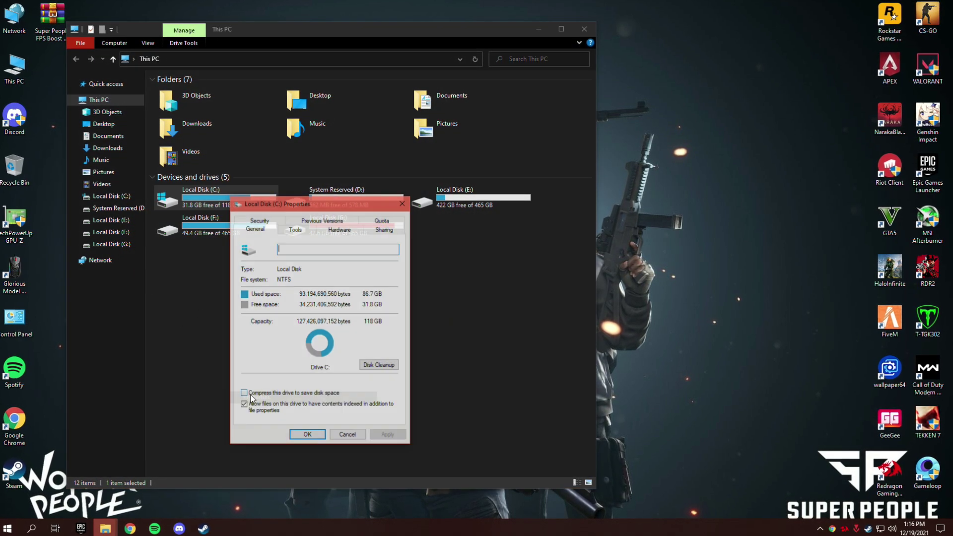
pyautogui.moveTo(303, 213); pyautogui.dragTo(286, 149)
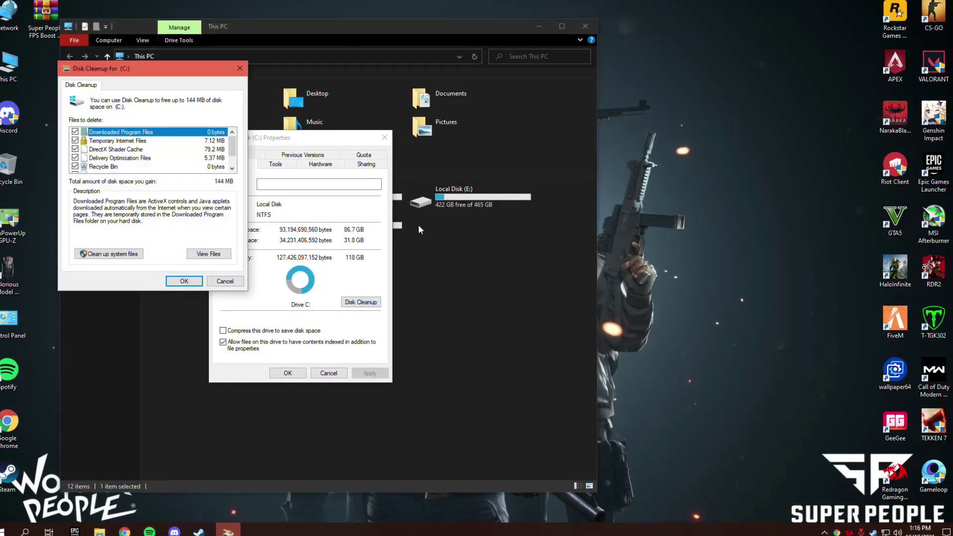
pyautogui.moveTo(166, 77); pyautogui.dragTo(531, 202)
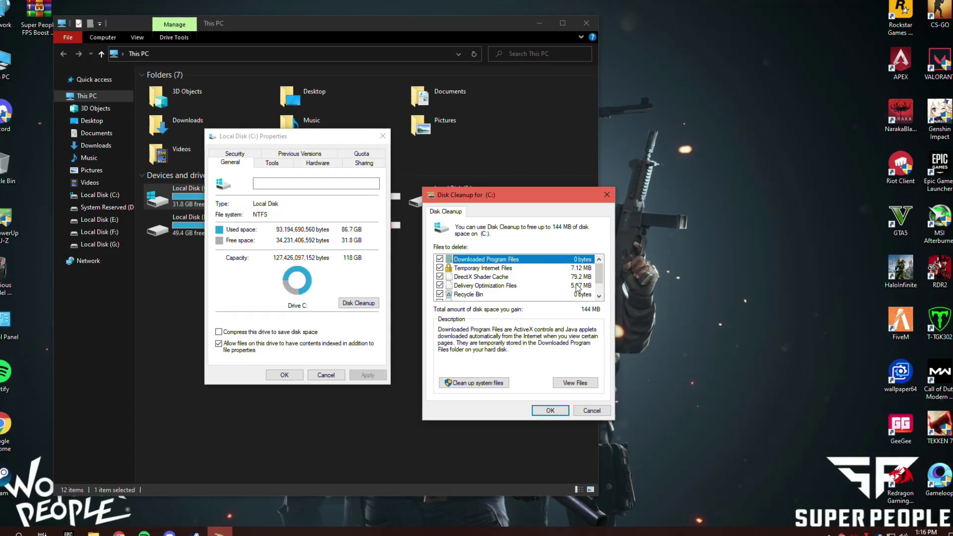
# - Permanently delete the selected junk and cache files with Disk Cleanup, and close the drive properties and File Explorer
pyautogui.moveTo(599, 279); pyautogui.dragTo(604, 296)
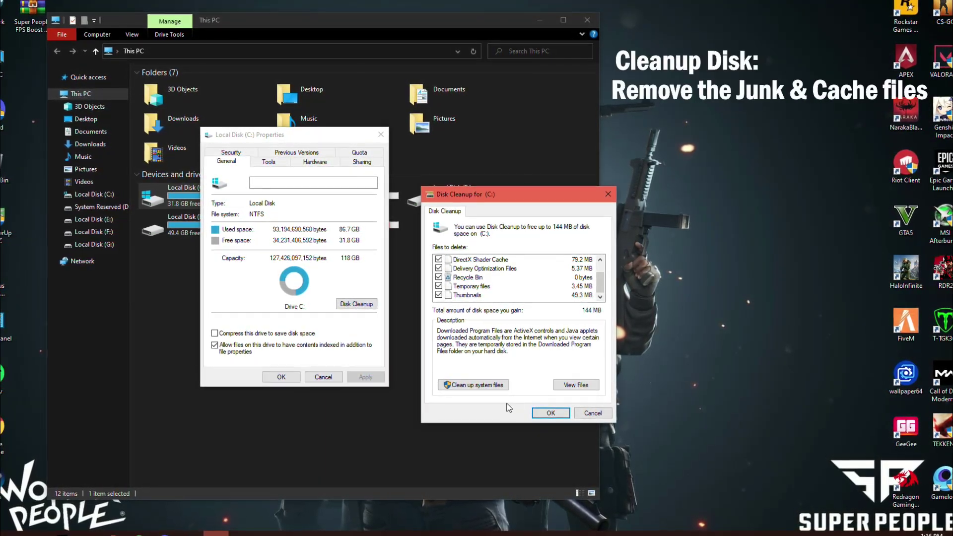
pyautogui.click(550, 412)
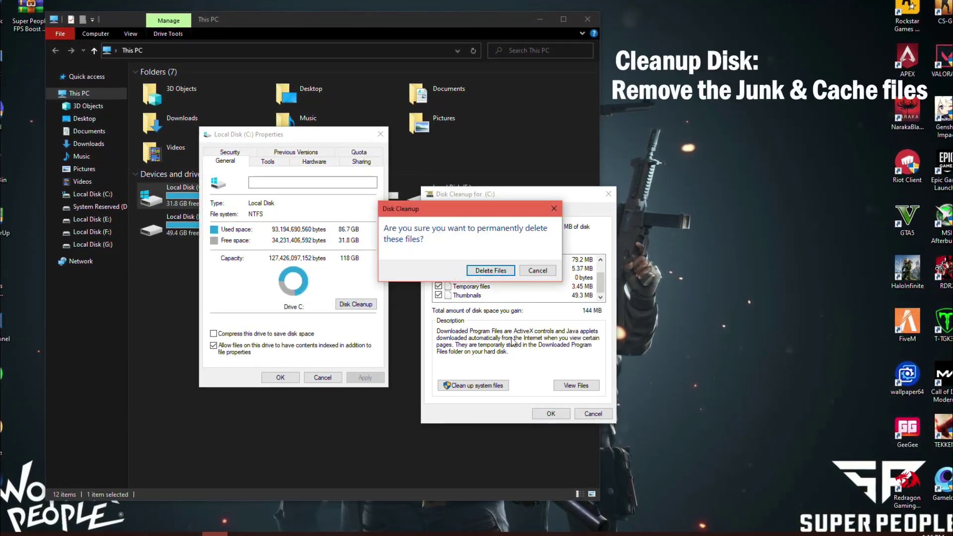
pyautogui.click(486, 273)
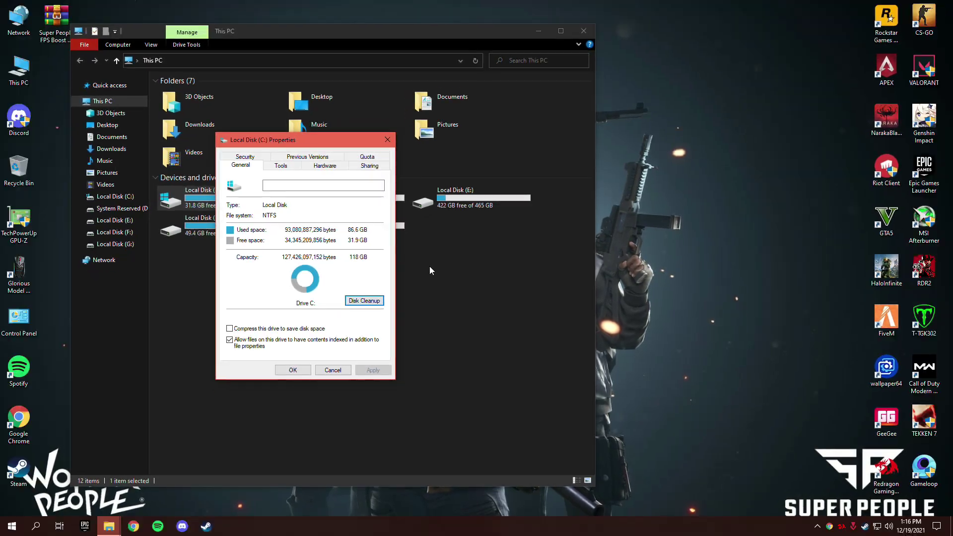
pyautogui.click(293, 371)
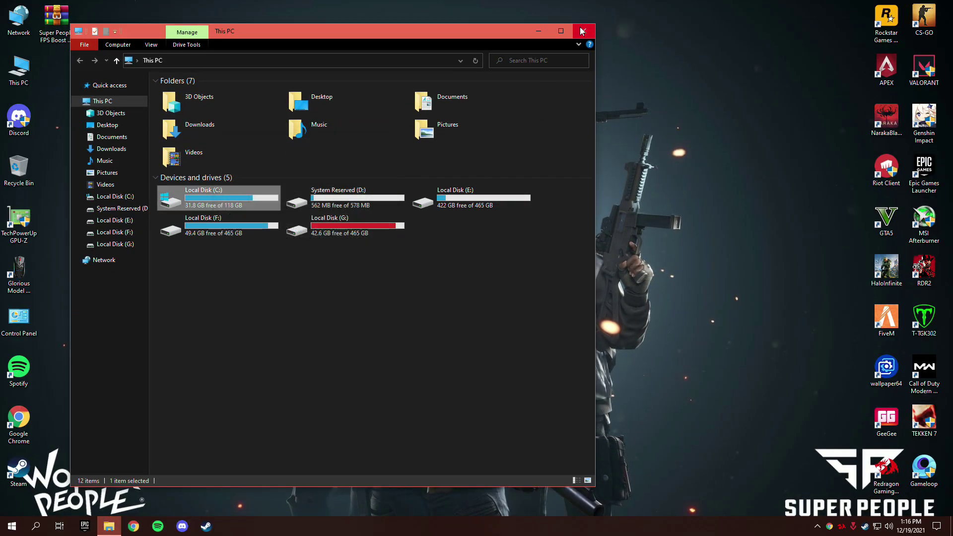
pyautogui.click(581, 32)
# - In the Windows background apps privacy settings, turn off the individual apps from Alarms & Clock through Mail and Calendar
pyautogui.rightClick(12, 526)
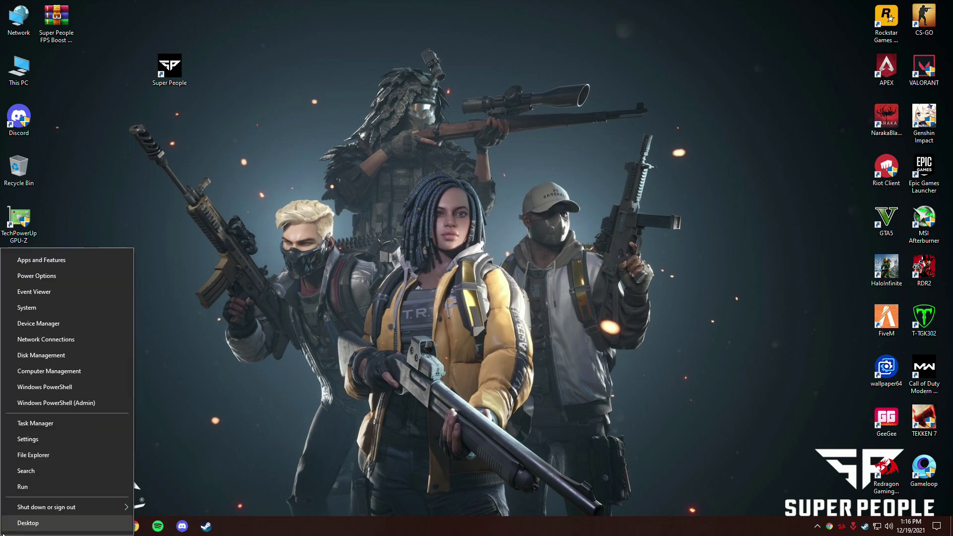
pyautogui.click(46, 440)
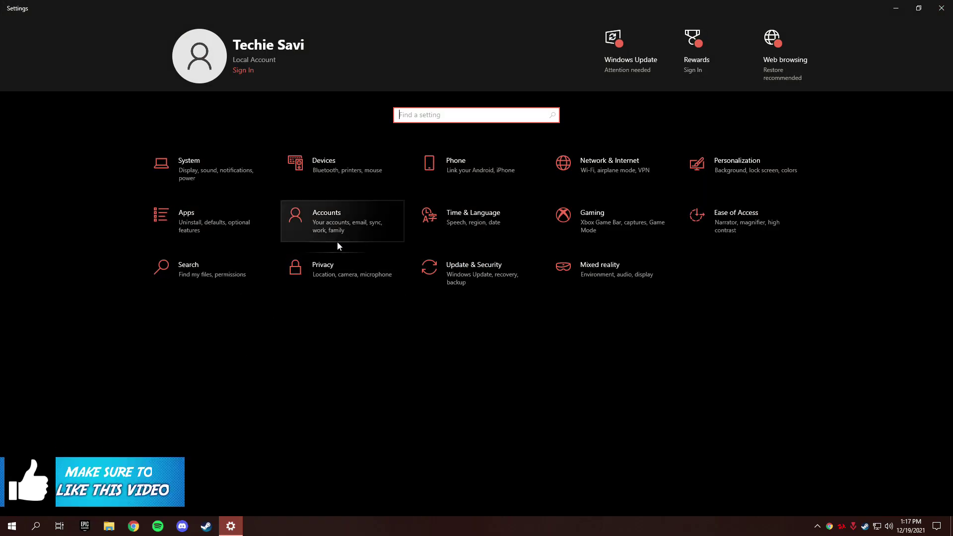
pyautogui.click(339, 273)
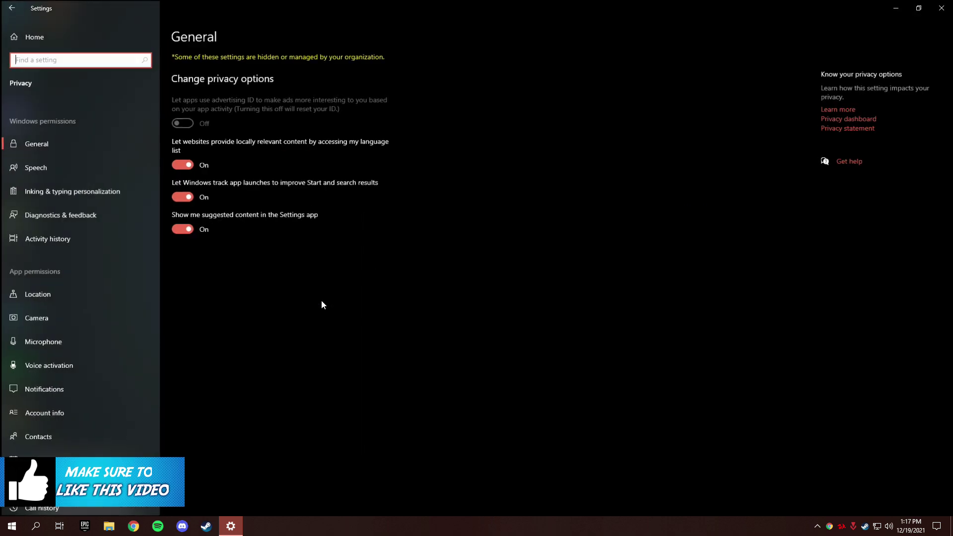
pyautogui.scroll(-5, 130, 300)
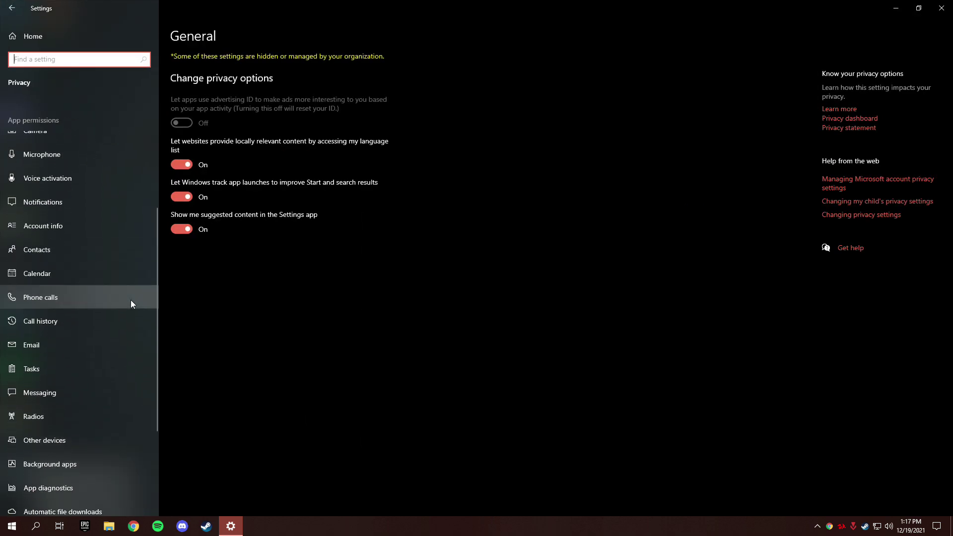
pyautogui.click(67, 338)
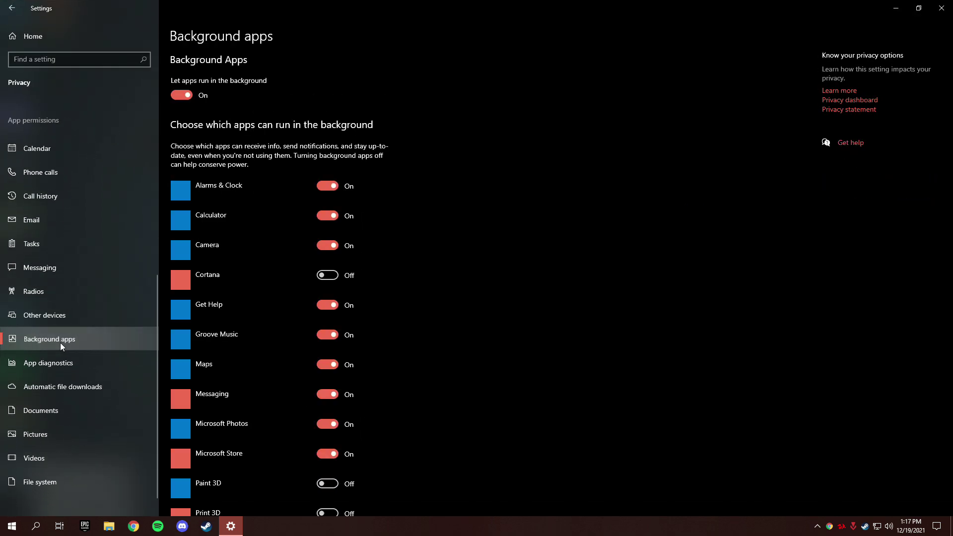
pyautogui.click(318, 187)
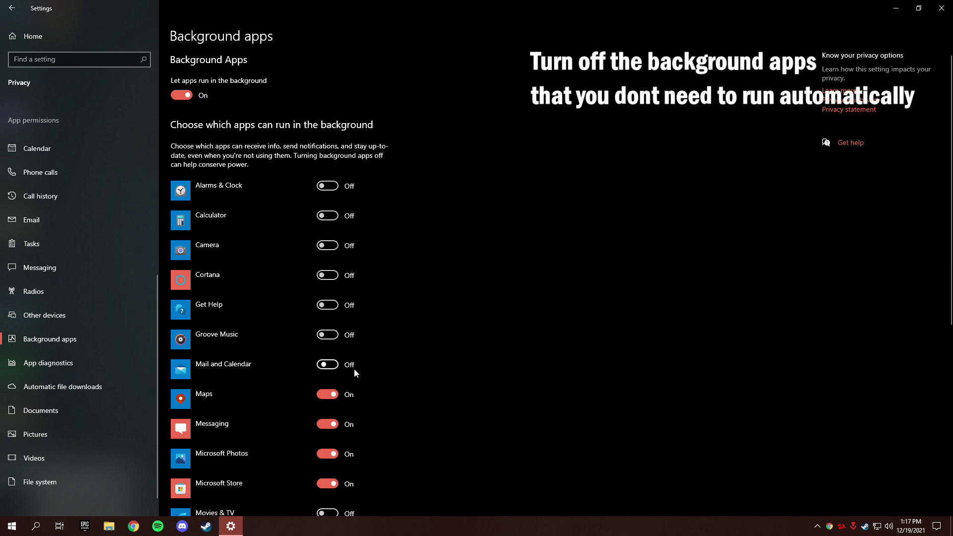
pyautogui.scroll(-7, 947, 263)
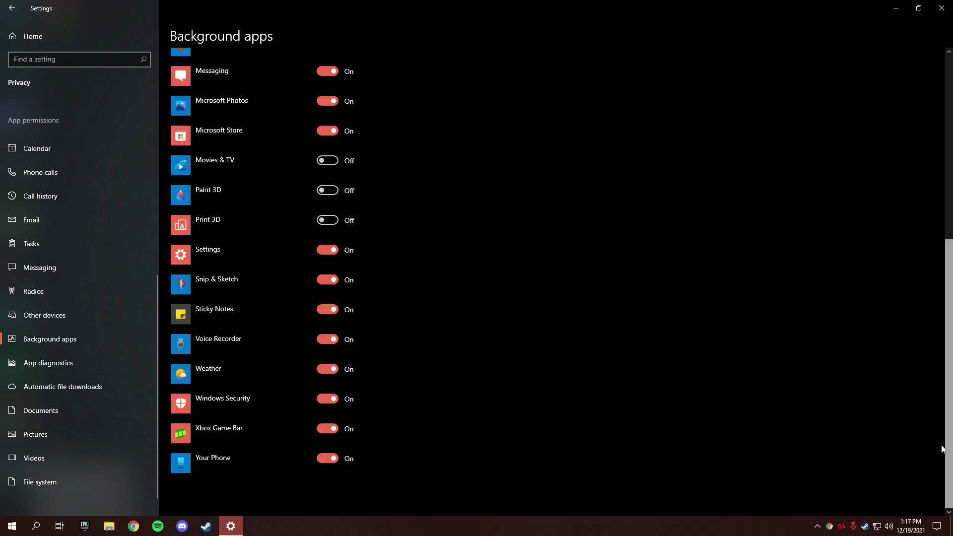
pyautogui.scroll(7, 948, 263)
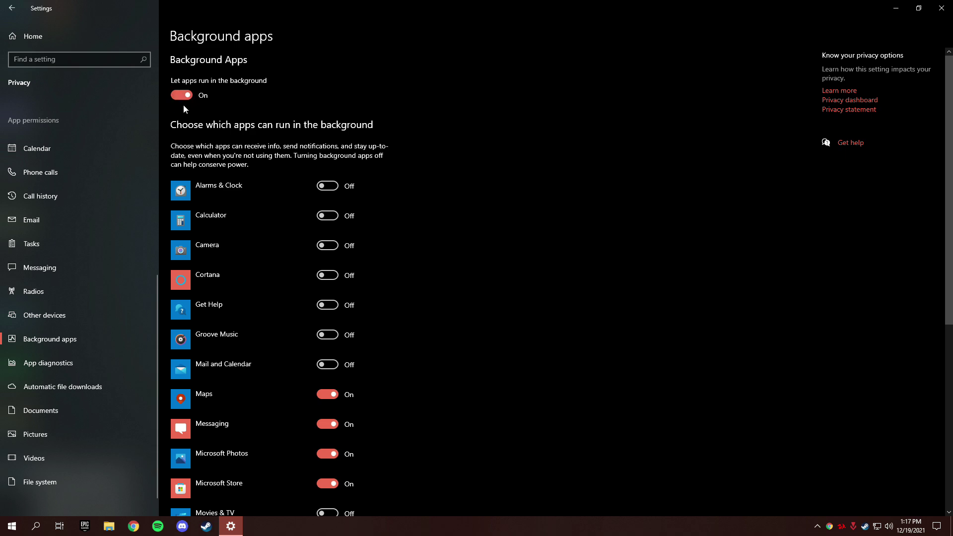
# - Turn off the option that lets apps run in the background altogether, and close Settings
pyautogui.click(185, 98)
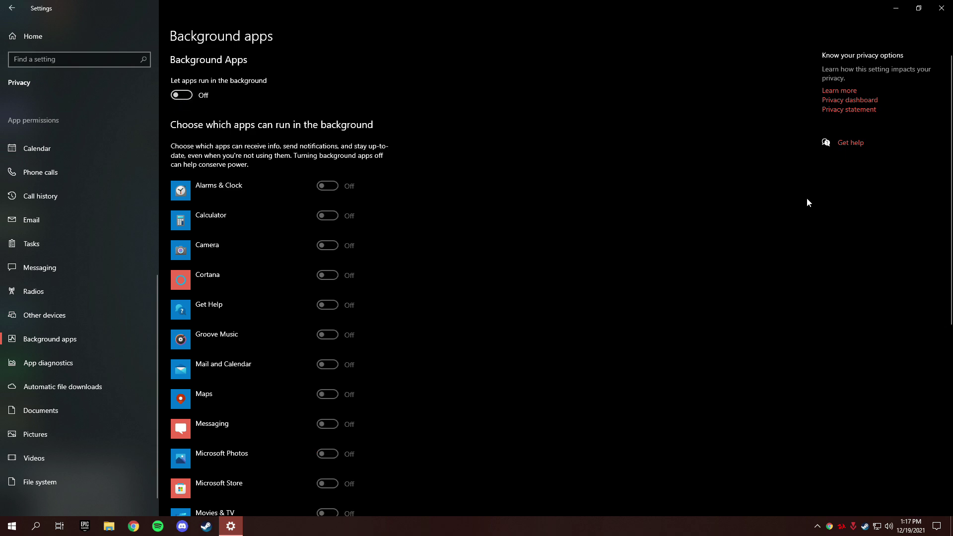
pyautogui.scroll(-7, 946, 208)
pyautogui.scroll(7, 949, 186)
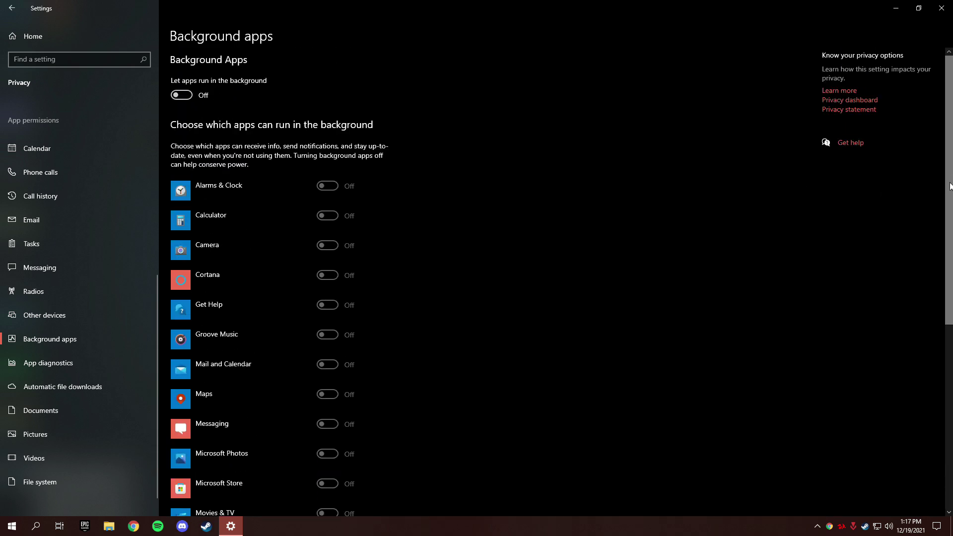
pyautogui.click(949, 4)
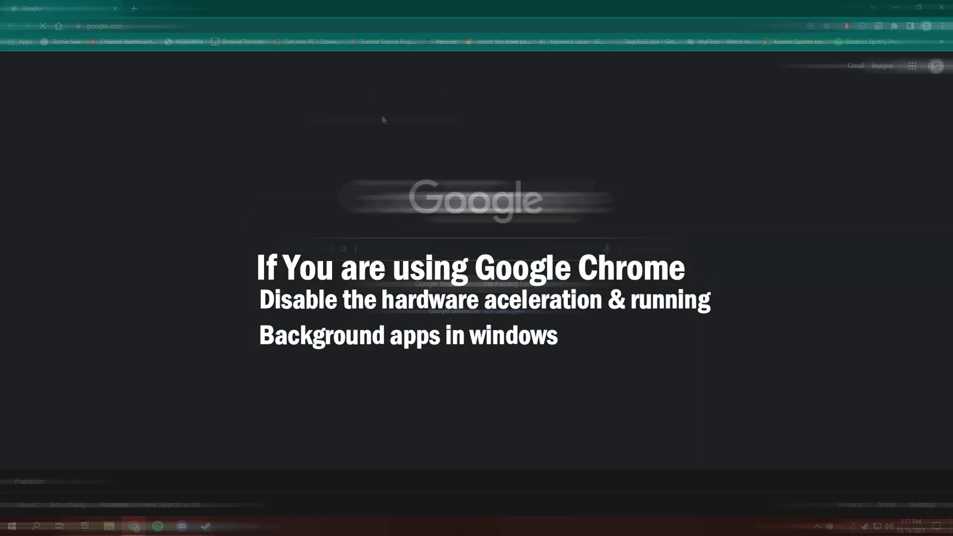
# - In Google Chrome's system settings, turn off hardware acceleration and the running of background apps when Chrome is closed
pyautogui.click(946, 27)
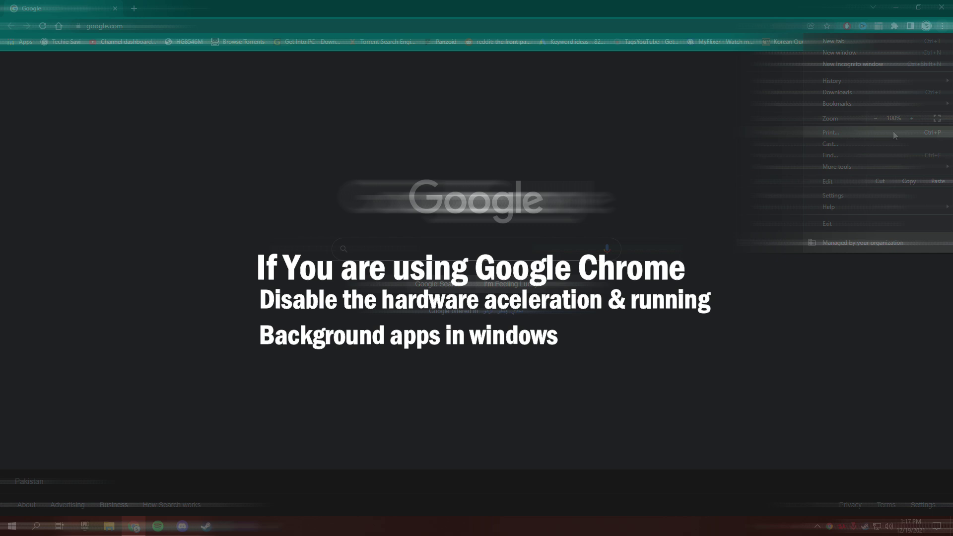
pyautogui.click(835, 196)
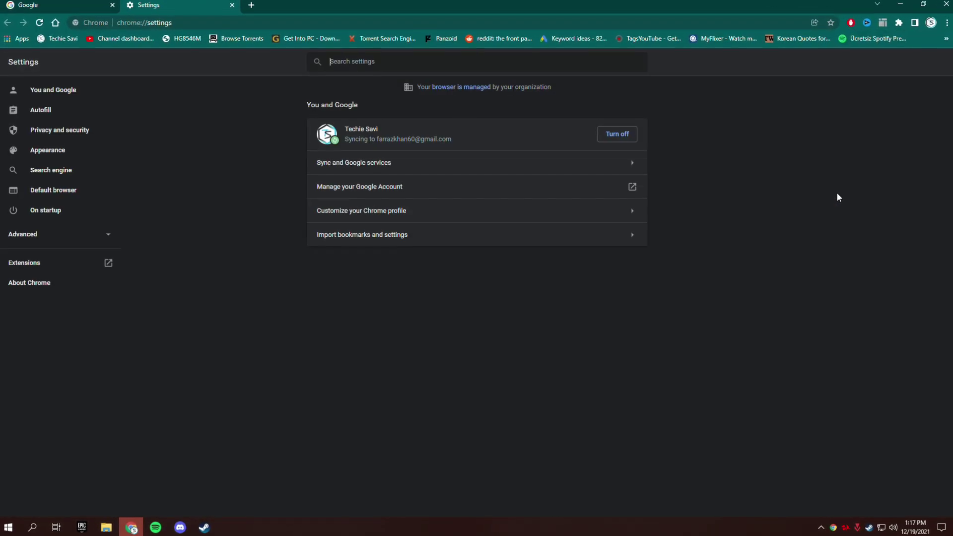
pyautogui.click(75, 233)
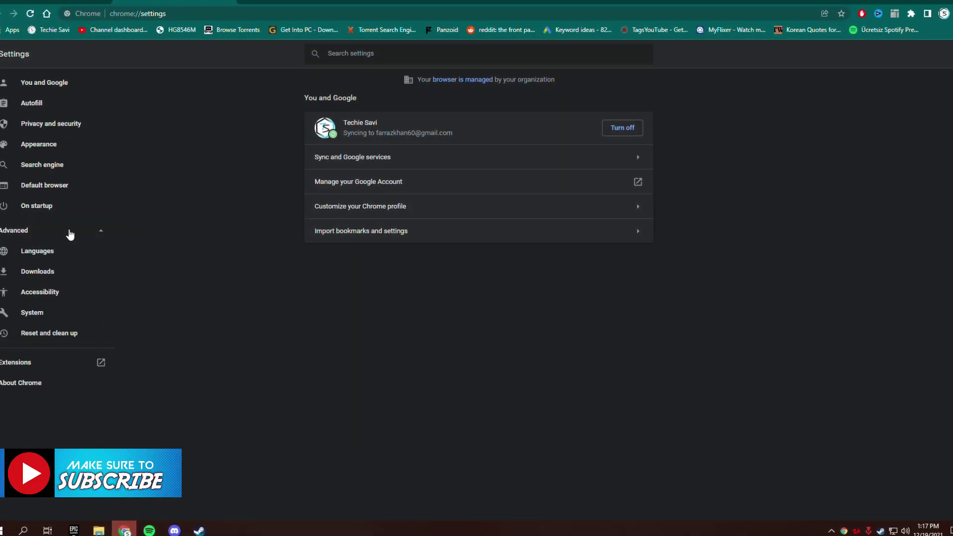
pyautogui.click(25, 317)
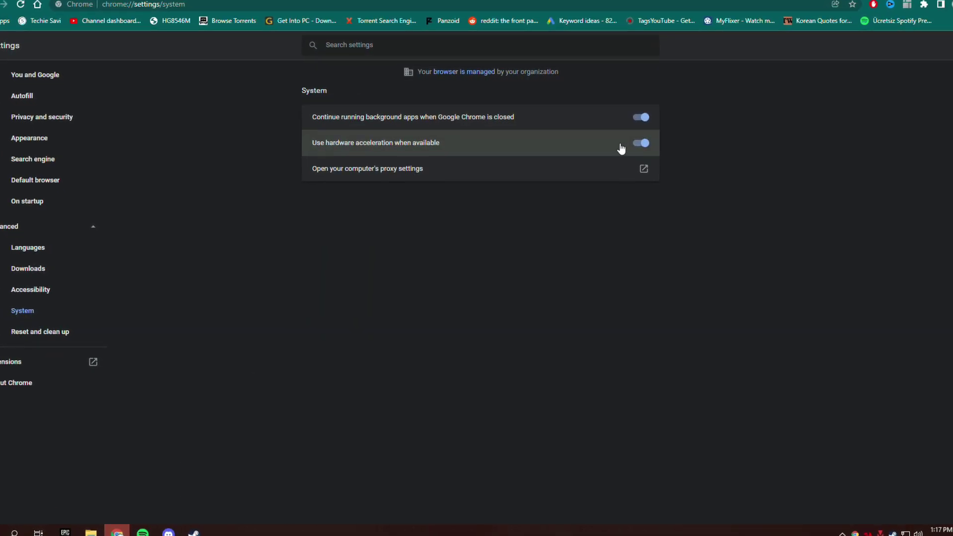
pyautogui.click(642, 141)
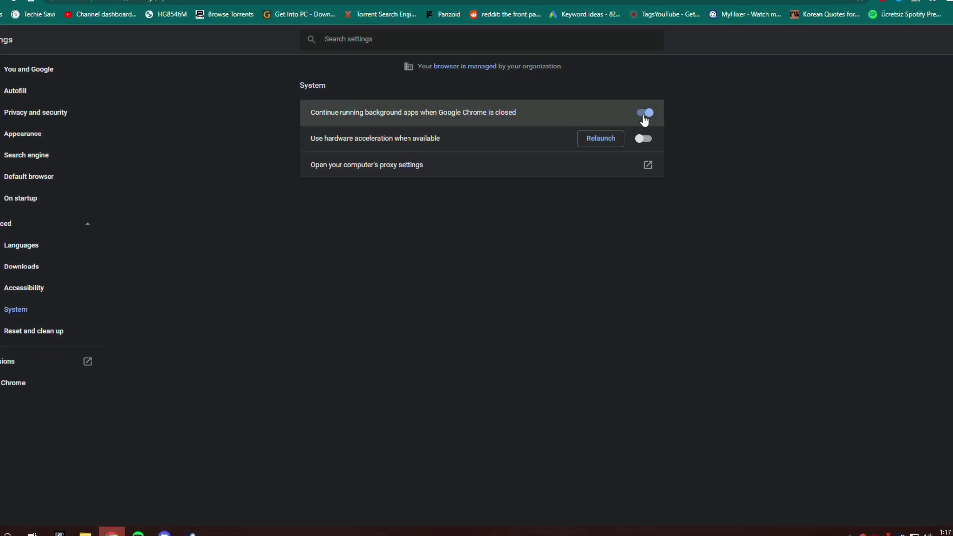
pyautogui.click(643, 116)
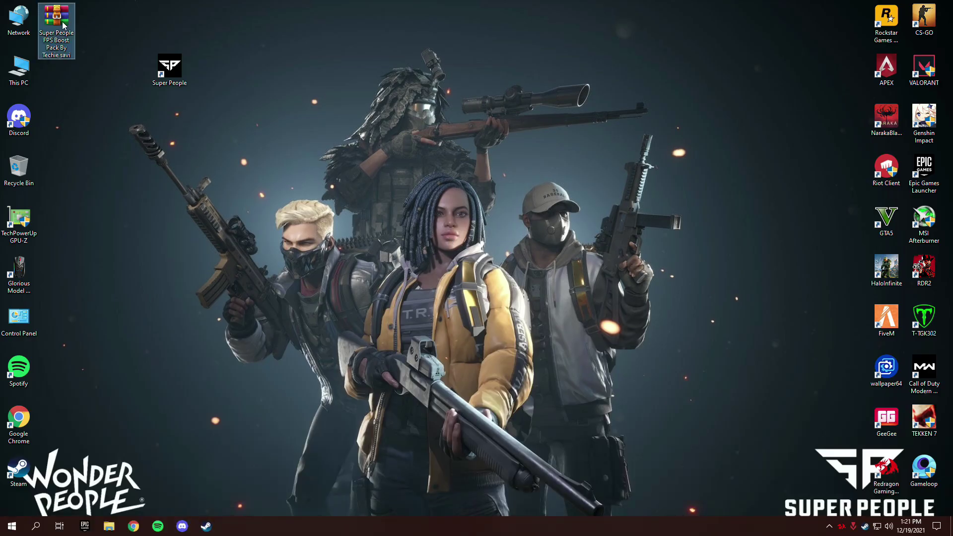
# - Open the Super People FPS Boost Pack archive in WinRAR, extract its folder to the desktop and close the archive
pyautogui.rightClick(63, 25)
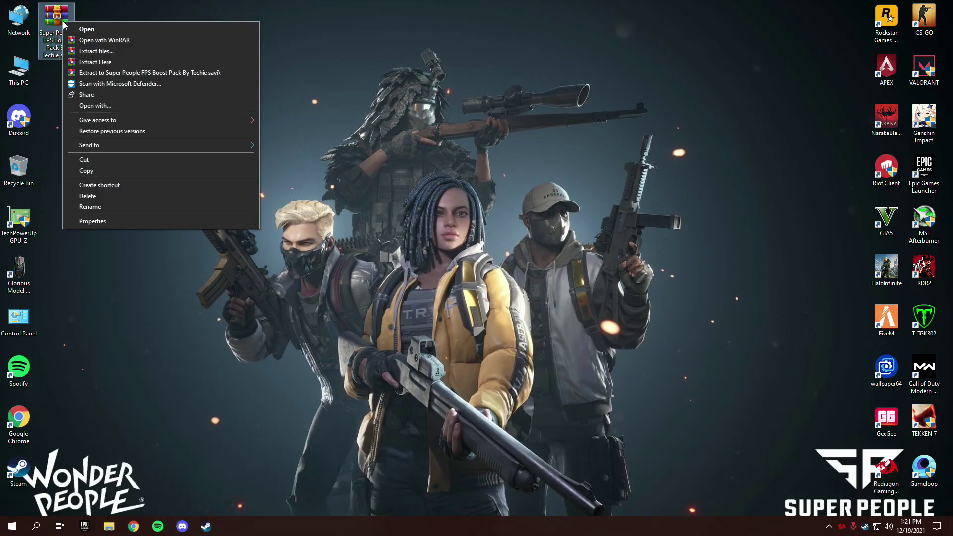
pyautogui.click(87, 30)
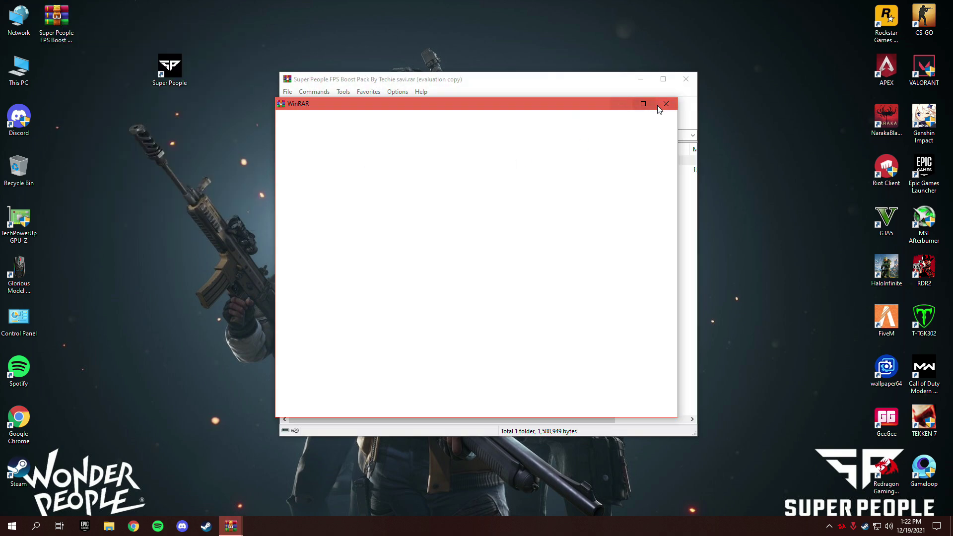
pyautogui.click(666, 104)
pyautogui.click(390, 170)
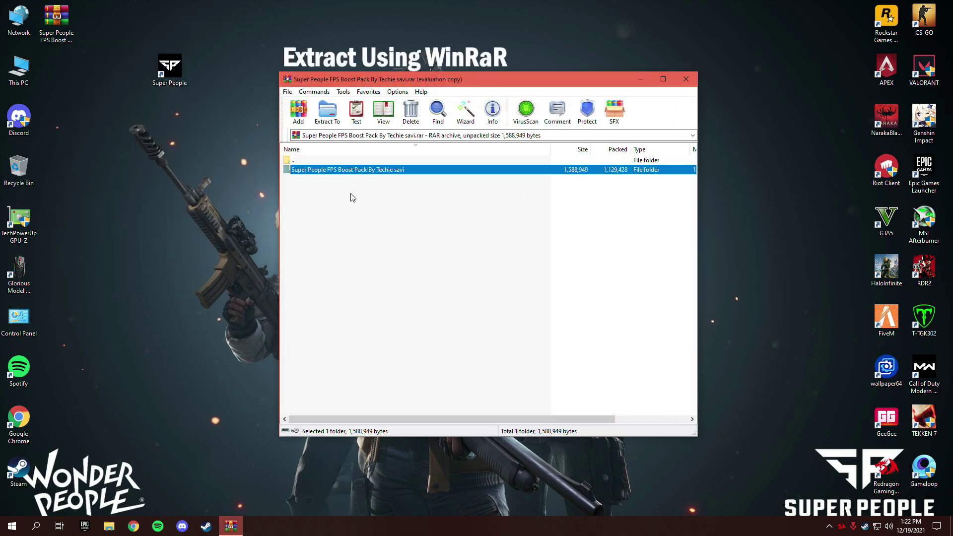
pyautogui.moveTo(120, 28); pyautogui.dragTo(123, 43)
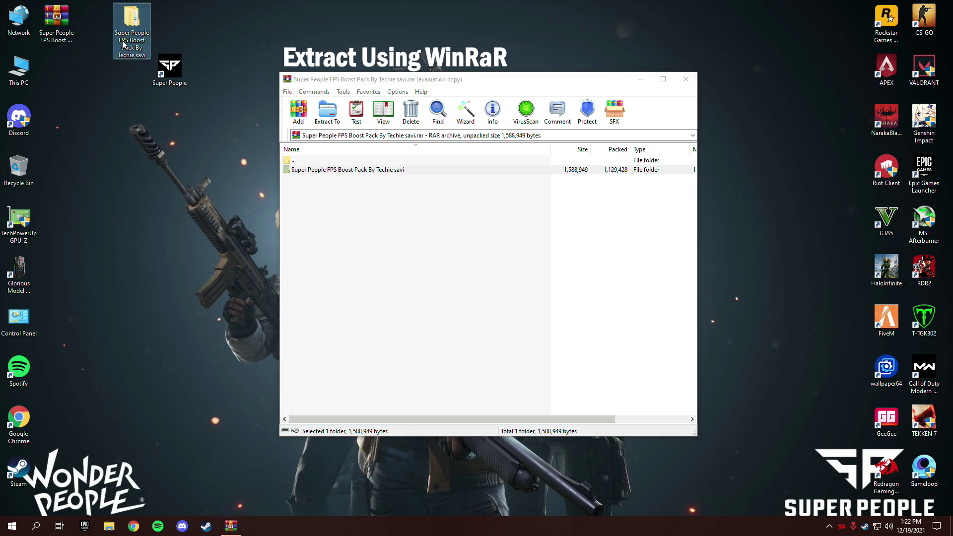
pyautogui.click(686, 80)
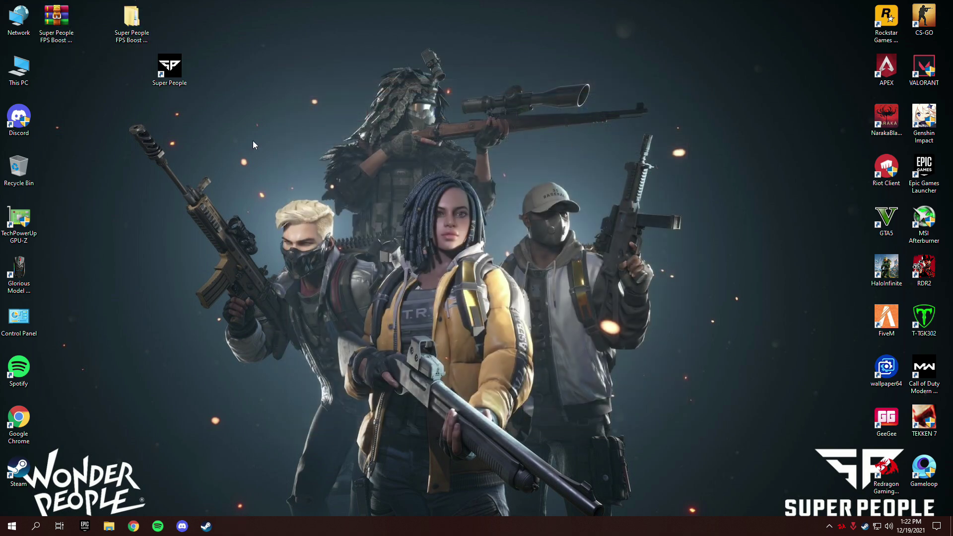
# - Open the extracted Super People FPS Boost Pack folder and go into its 1- Optimization Windows subfolder
pyautogui.rightClick(139, 36)
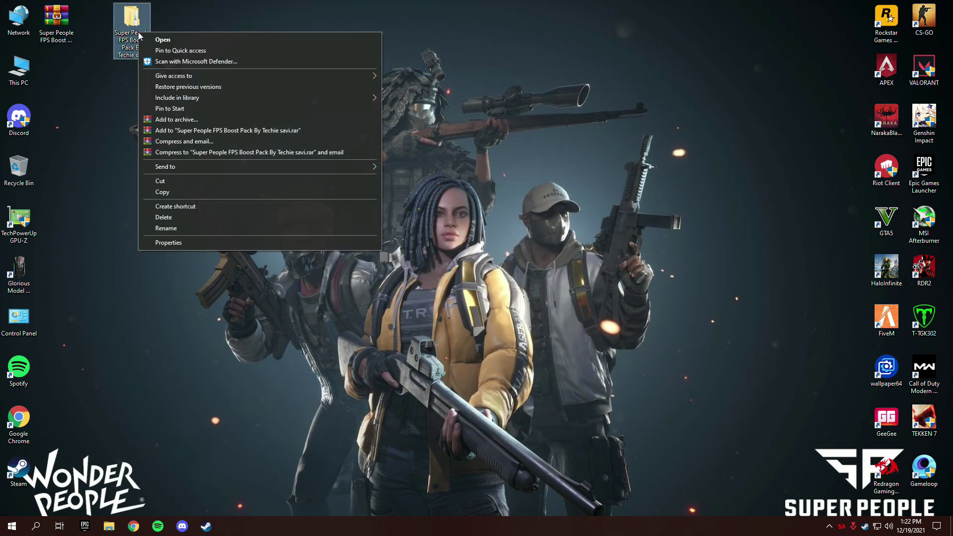
pyautogui.click(201, 43)
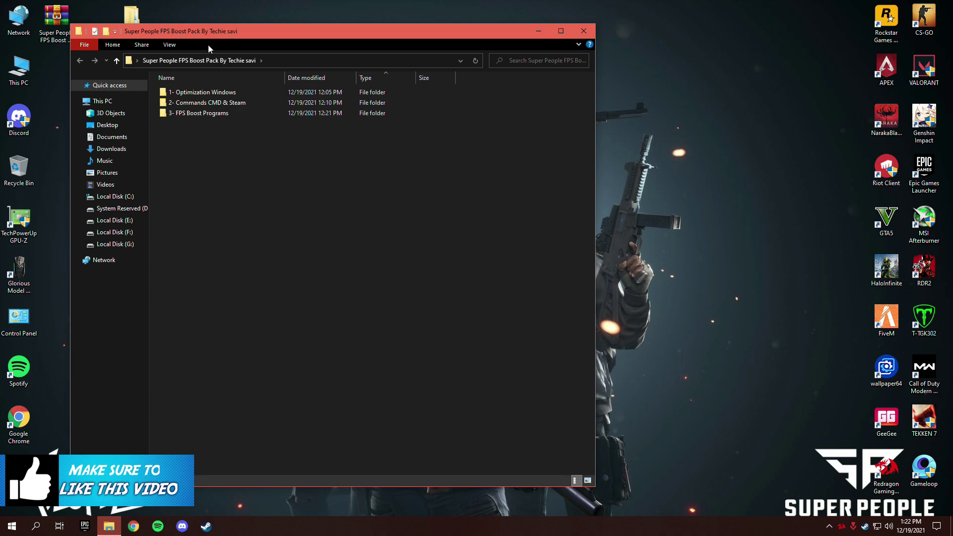
pyautogui.doubleClick(205, 88)
pyautogui.moveTo(195, 168); pyautogui.dragTo(290, 89)
pyautogui.click(268, 141)
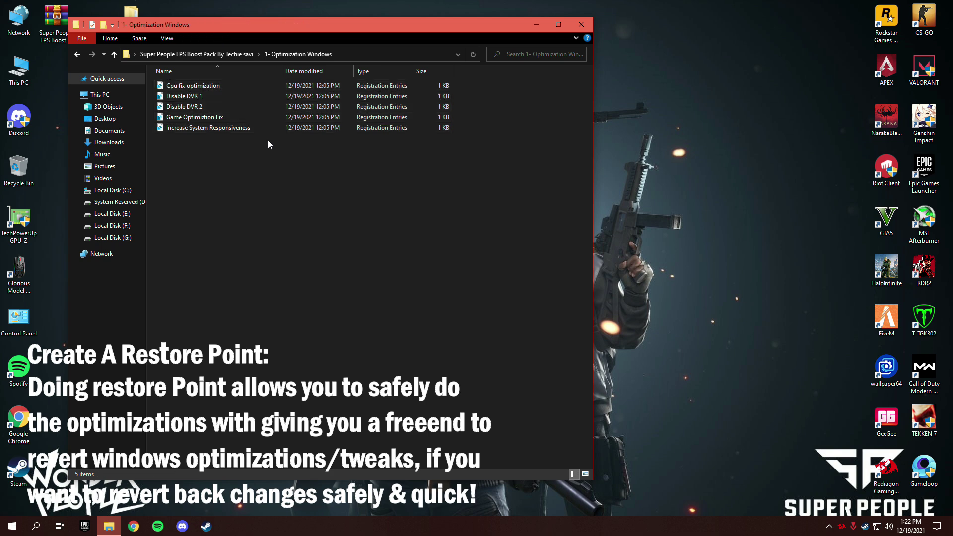
# - Search Windows for "Create a restore point" and open that System Protection page
pyautogui.click(42, 528)
pyautogui.write('Create a res')
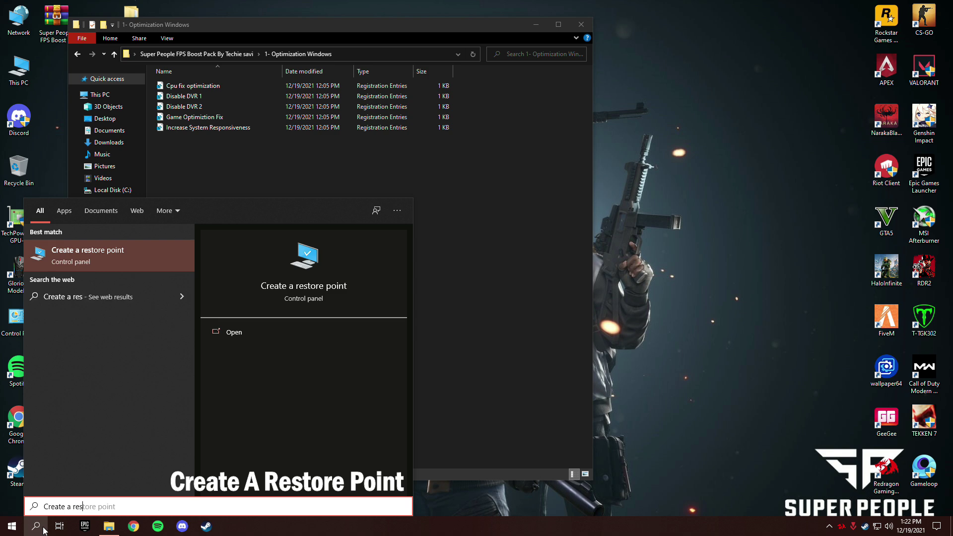
pyautogui.write('tore ')
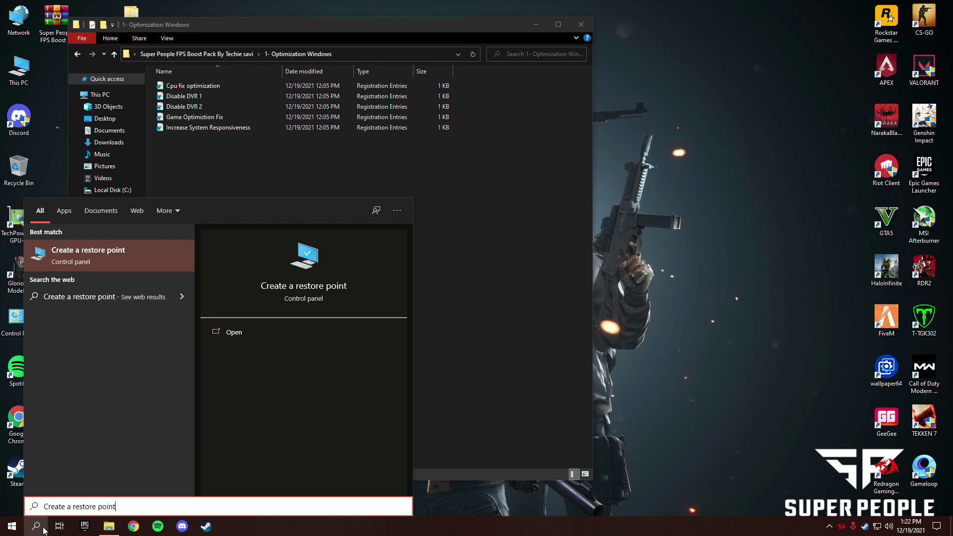
pyautogui.write('point')
pyautogui.click(231, 333)
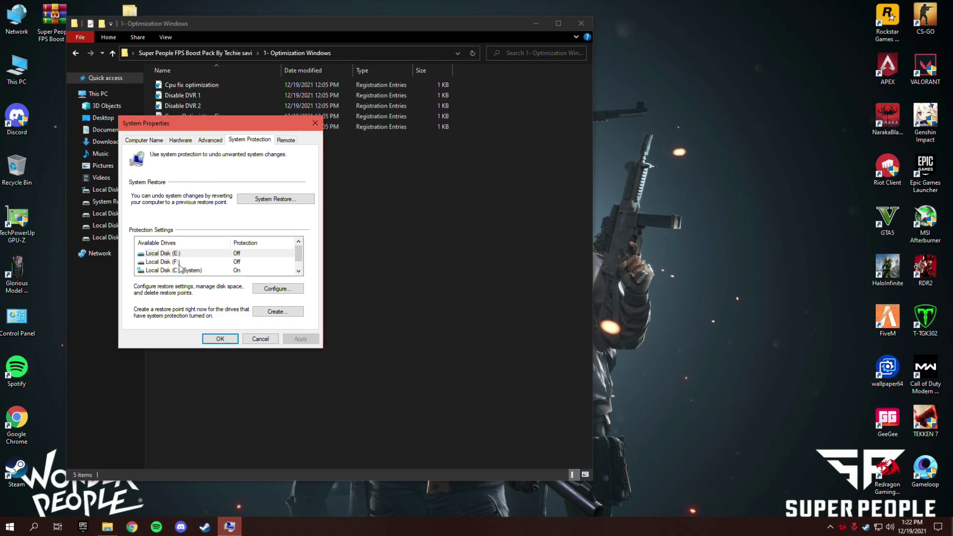
# - Create a restore point described as "restore" with Local Disk (C:) (System) selected, and close System Properties
pyautogui.click(180, 269)
pyautogui.click(276, 311)
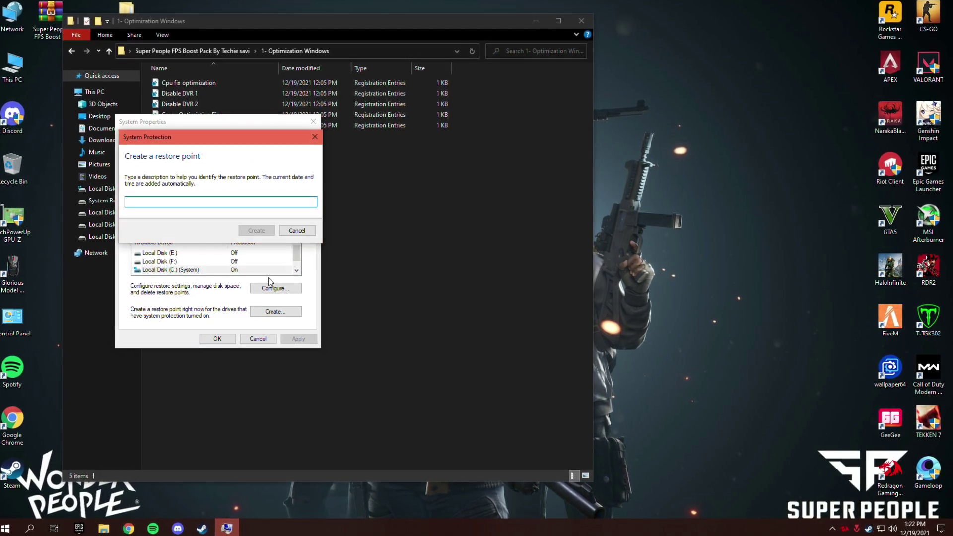
pyautogui.write('resore')
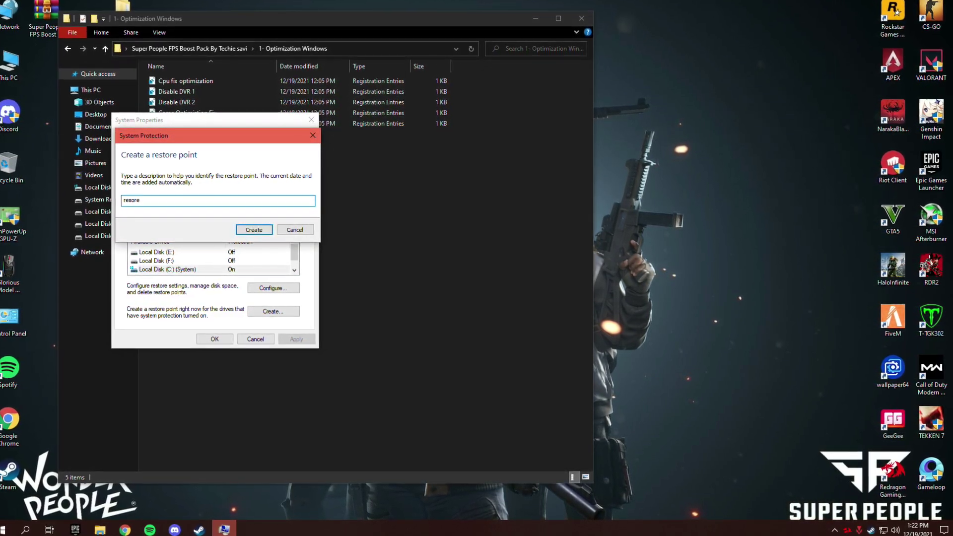
pyautogui.press('BackSpace')
pyautogui.press('BackSpace')
pyautogui.press('BackSpace')
pyautogui.write('tor')
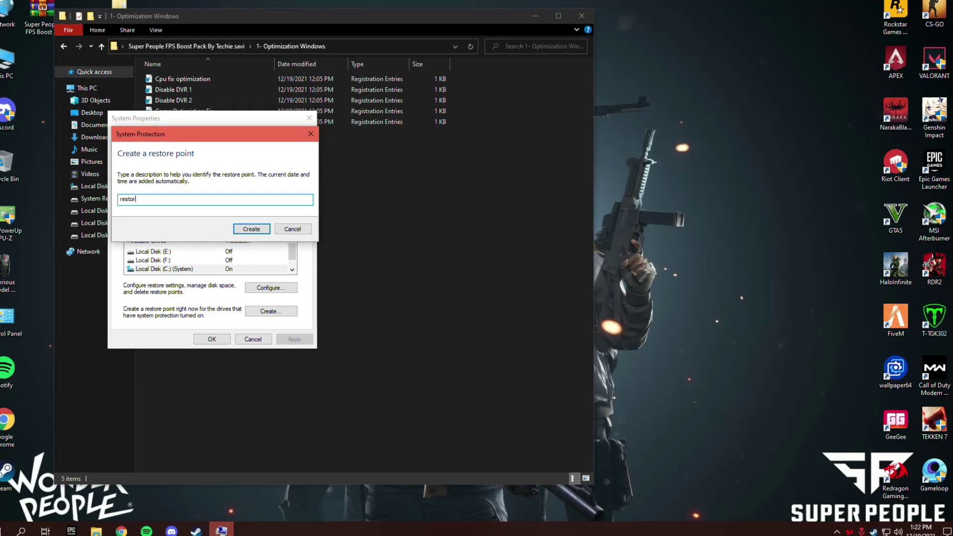
pyautogui.write('e')
pyautogui.click(251, 229)
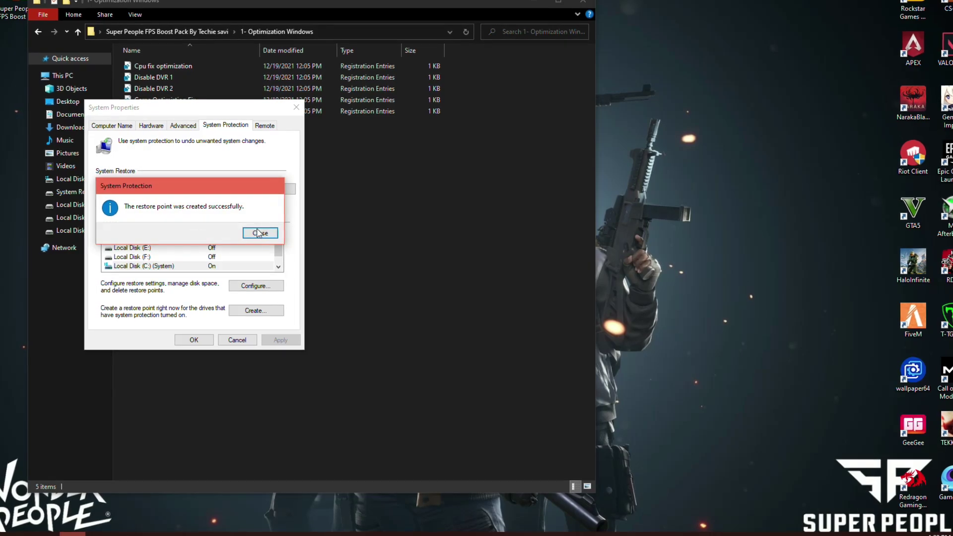
pyautogui.click(259, 233)
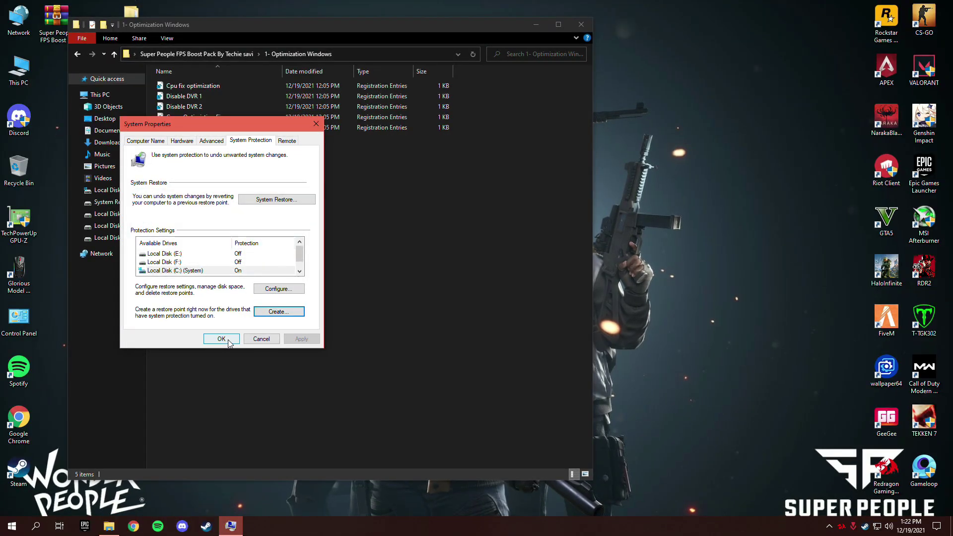
pyautogui.click(221, 339)
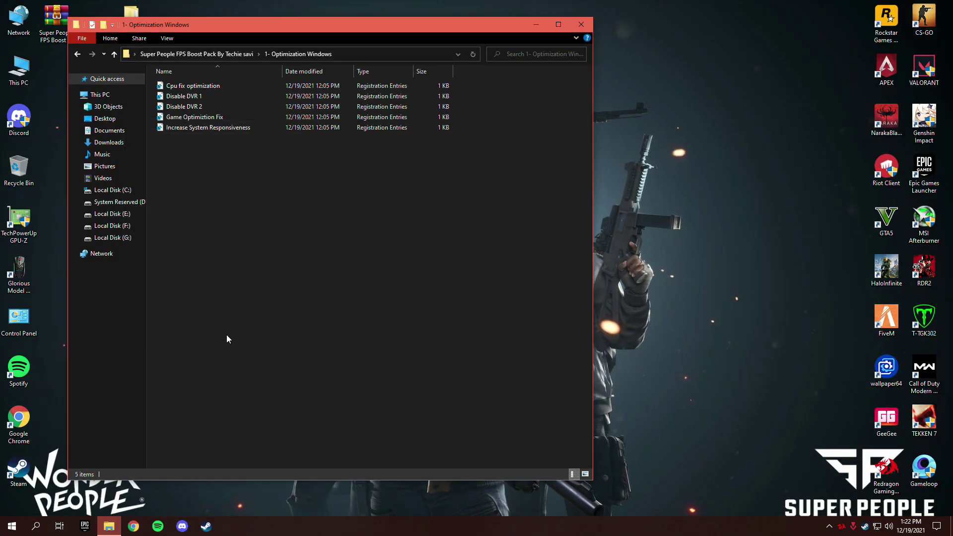
pyautogui.moveTo(212, 159); pyautogui.dragTo(234, 84)
pyautogui.click(254, 142)
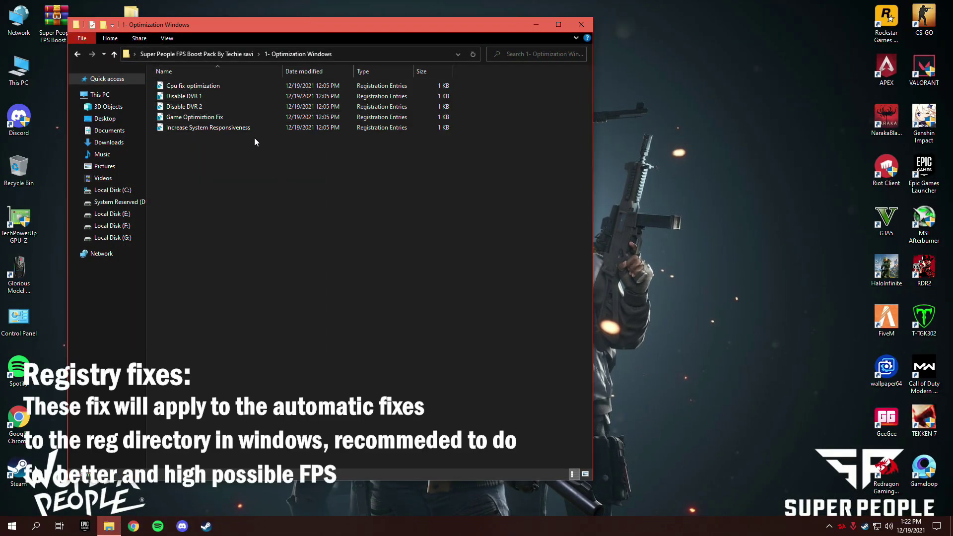
# - Merge the Cpu fix optimization registry file into the Windows registry and dismiss the confirmation
pyautogui.rightClick(223, 87)
pyautogui.click(223, 88)
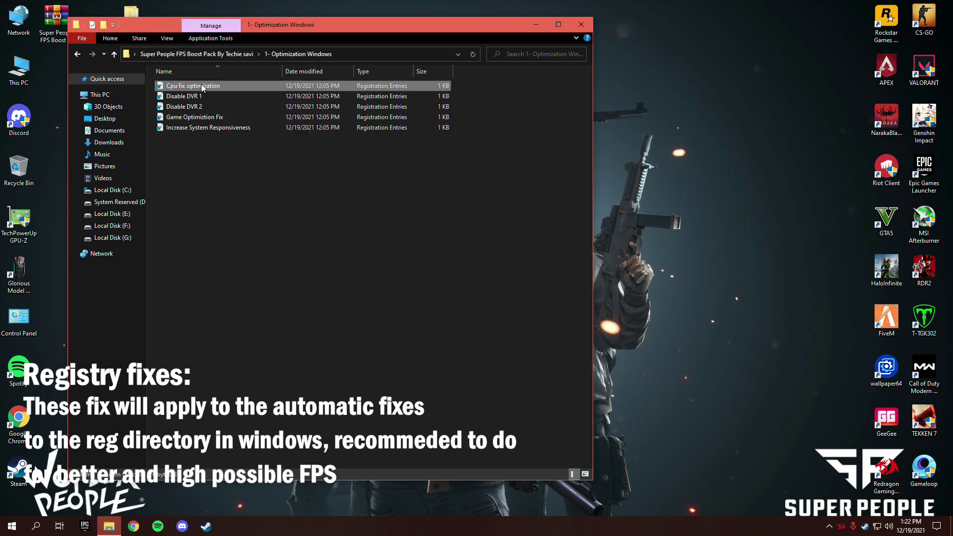
pyautogui.rightClick(223, 87)
pyautogui.click(224, 96)
pyautogui.click(555, 278)
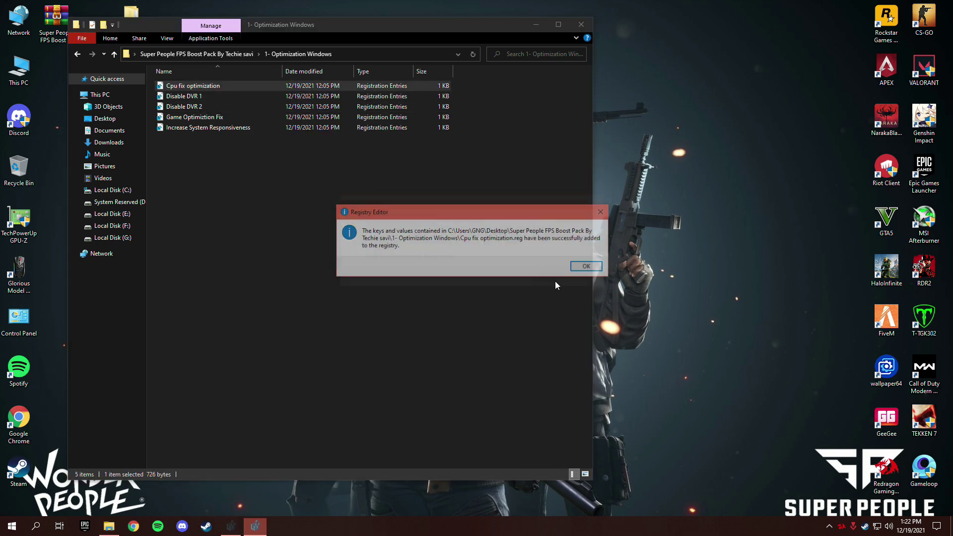
pyautogui.click(587, 265)
# - Merge the Disable DVR 1 and Disable DVR 2 registry files into the Windows registry
pyautogui.doubleClick(180, 97)
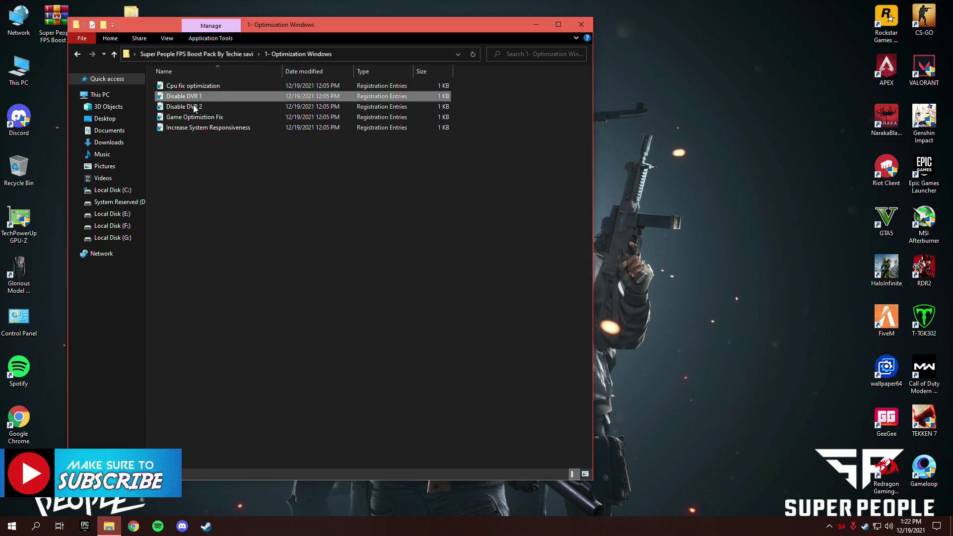
pyautogui.click(537, 278)
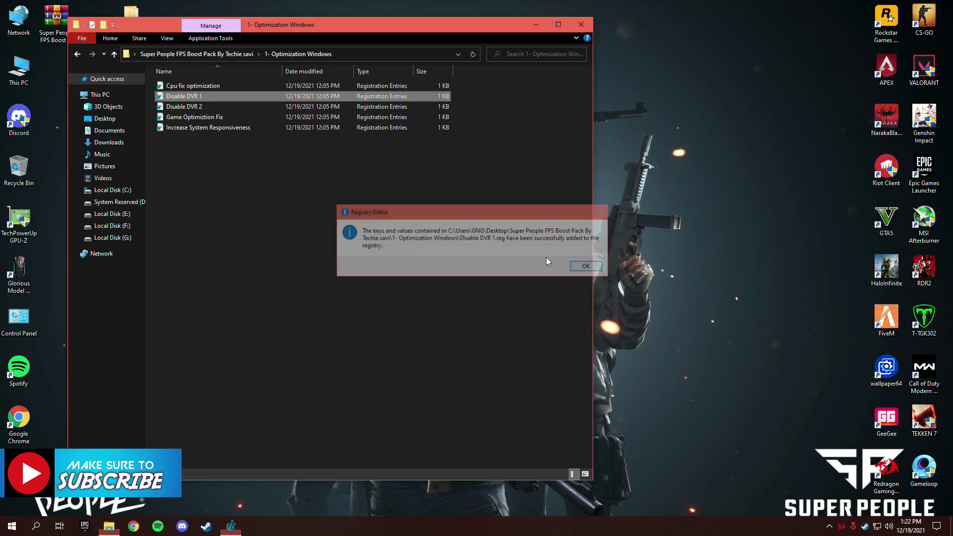
pyautogui.click(587, 265)
pyautogui.doubleClick(183, 107)
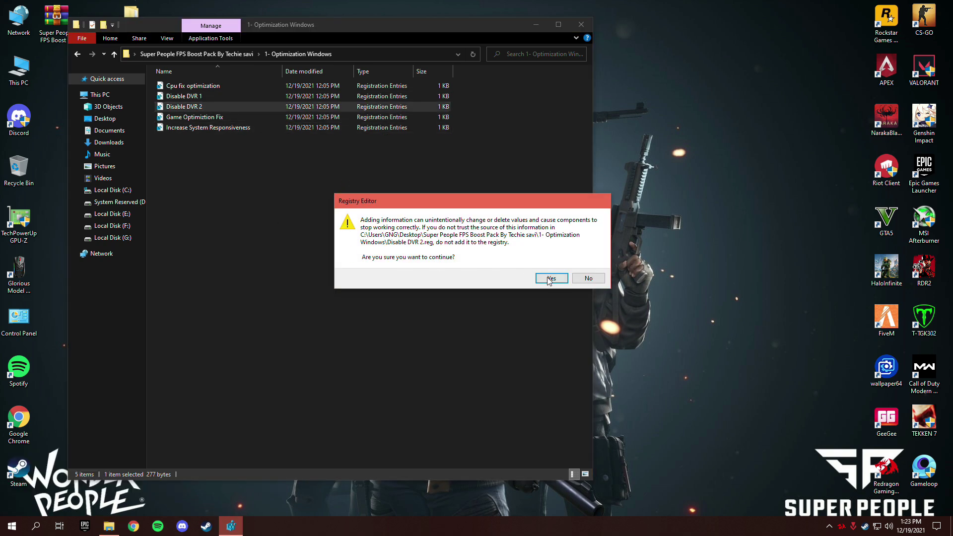
pyautogui.click(551, 278)
pyautogui.click(587, 266)
# - Merge the Game Optimiztion Fix and Increase System Responsiveness registry files into the Windows registry
pyautogui.doubleClick(195, 117)
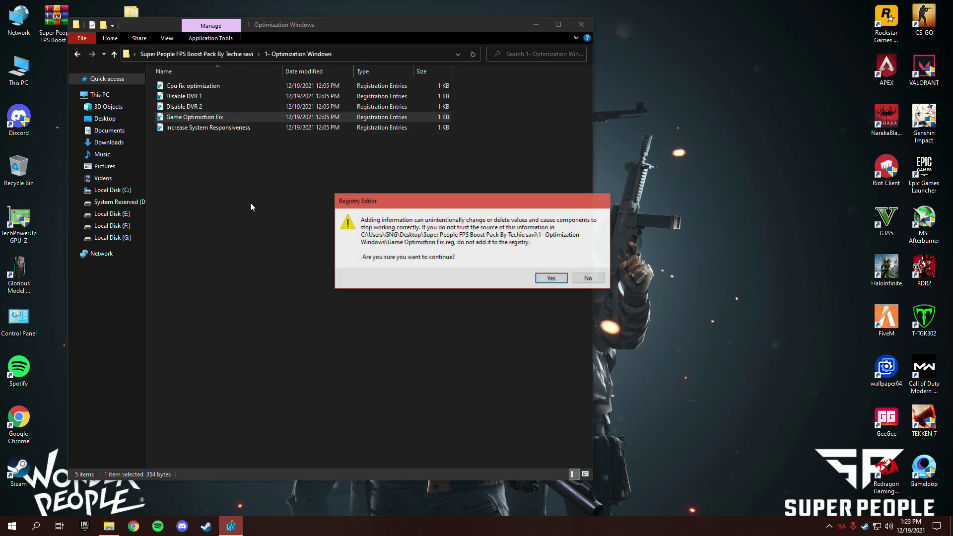
pyautogui.click(553, 278)
pyautogui.click(587, 266)
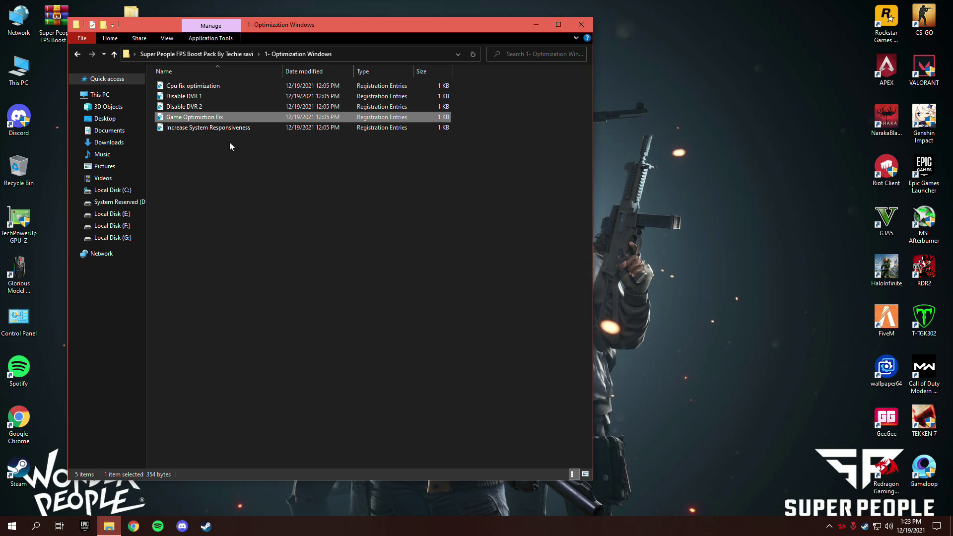
pyautogui.rightClick(212, 128)
pyautogui.click(228, 134)
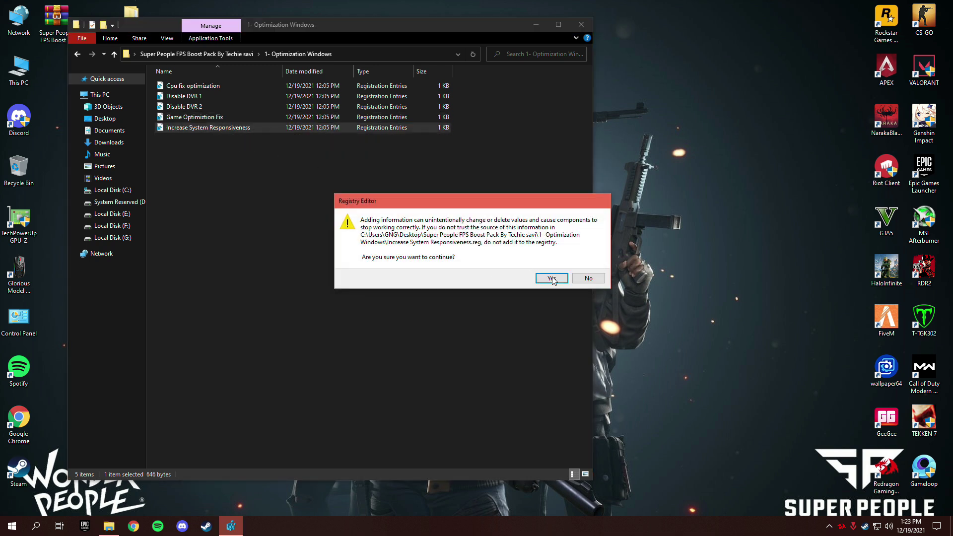
pyautogui.click(551, 279)
pyautogui.click(587, 266)
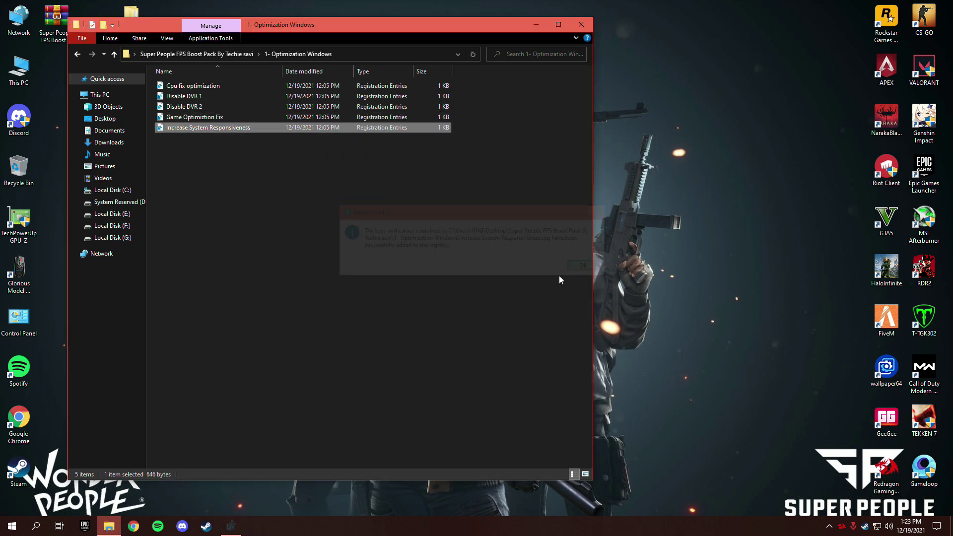
# - Return to the FPS Boost Pack folder and open the Commands text file in its 2- Commands CMD & Steam subfolder
pyautogui.click(222, 55)
pyautogui.moveTo(232, 28); pyautogui.dragTo(225, 30)
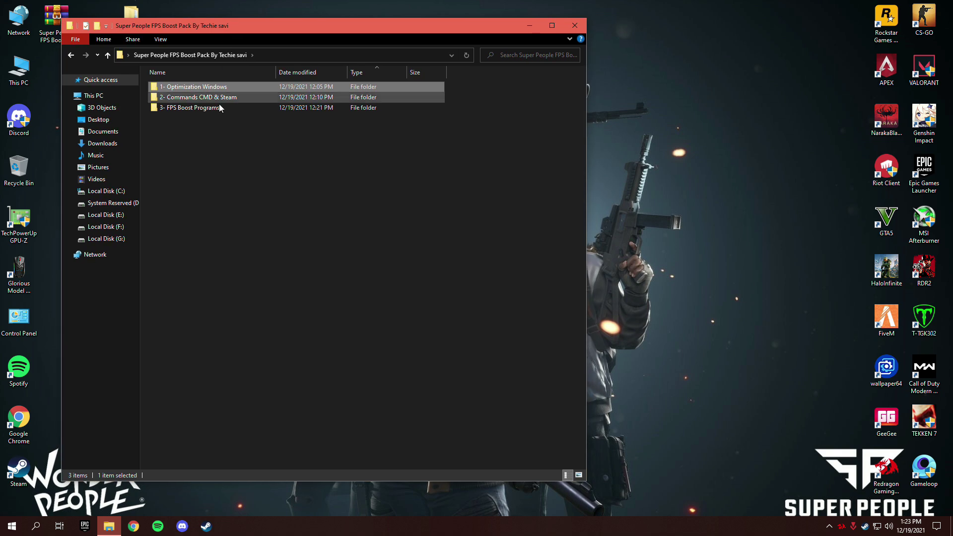
pyautogui.click(215, 104)
pyautogui.rightClick(229, 99)
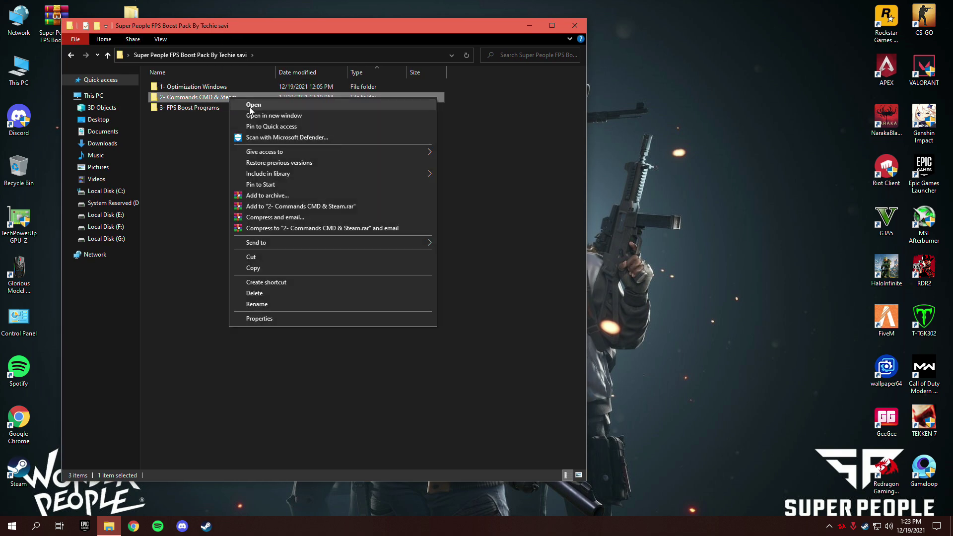
pyautogui.click(239, 105)
pyautogui.click(171, 87)
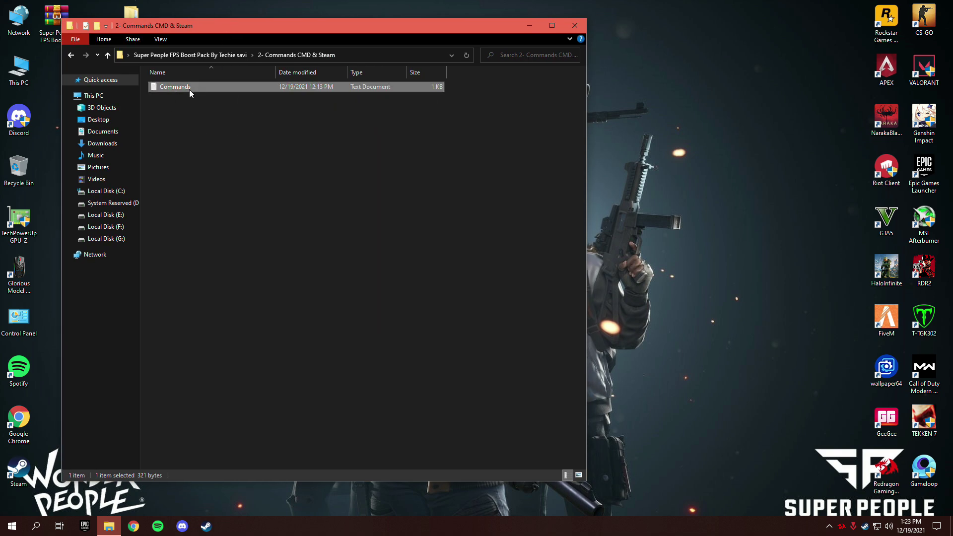
pyautogui.rightClick(215, 88)
pyautogui.click(227, 94)
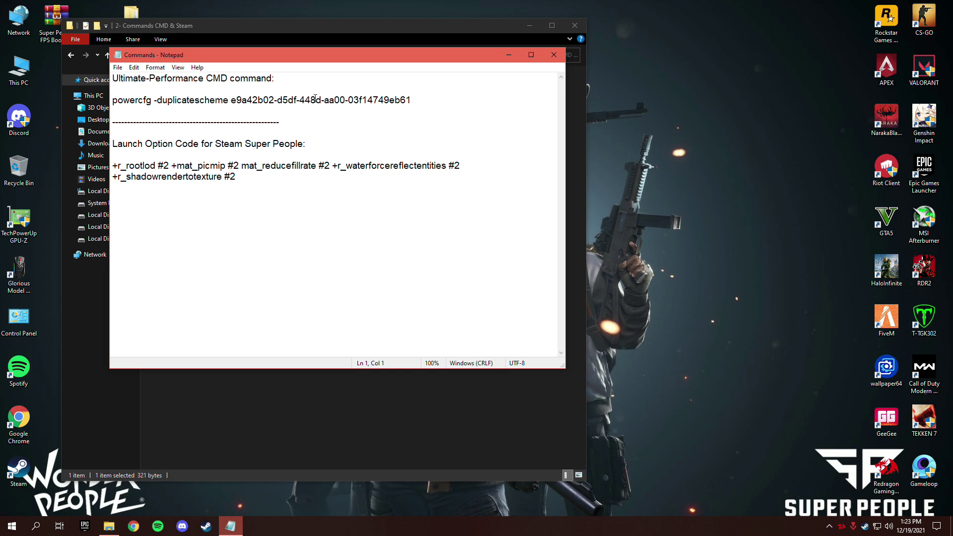
# - Copy the Ultimate-Performance powercfg command from the Commands file and open Command Prompt as administrator
pyautogui.moveTo(114, 100); pyautogui.dragTo(279, 103)
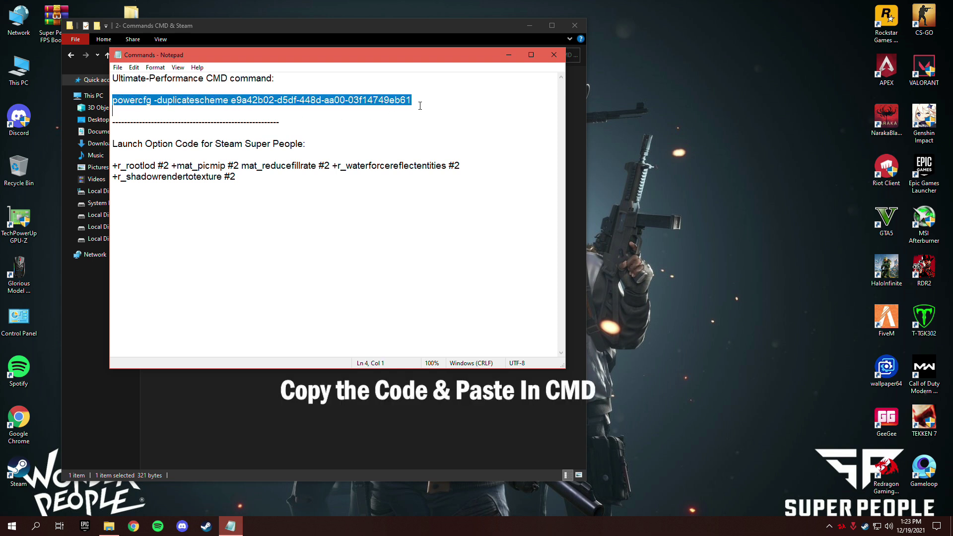
pyautogui.rightClick(384, 103)
pyautogui.click(394, 135)
pyautogui.click(34, 527)
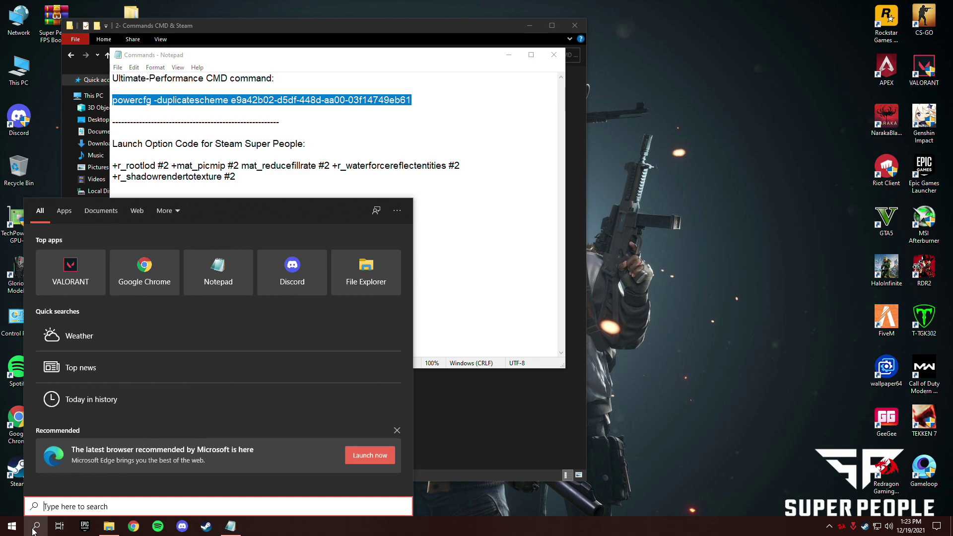
pyautogui.write('CMD')
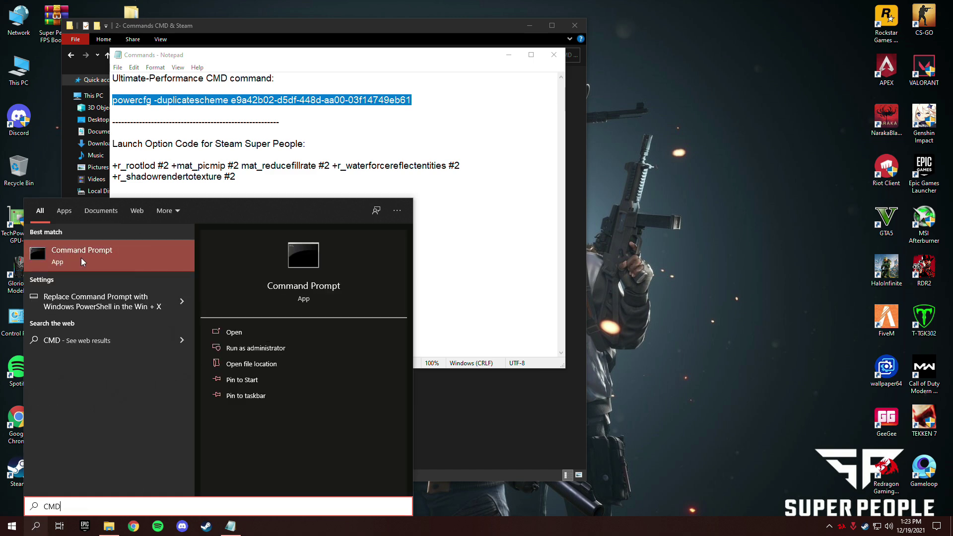
pyautogui.click(238, 349)
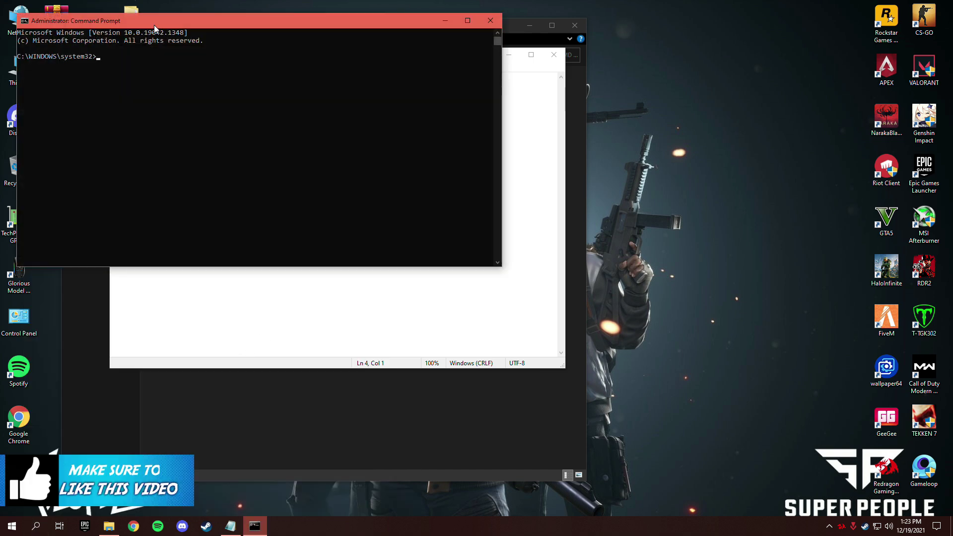
# - Run powercfg -duplicatescheme e9a42b02-d5df-448d-aa00-03f14749eb61 in Command Prompt, check the resulting power scheme's name, and close the window
pyautogui.moveTo(154, 27); pyautogui.dragTo(159, 71)
pyautogui.rightClick(102, 99)
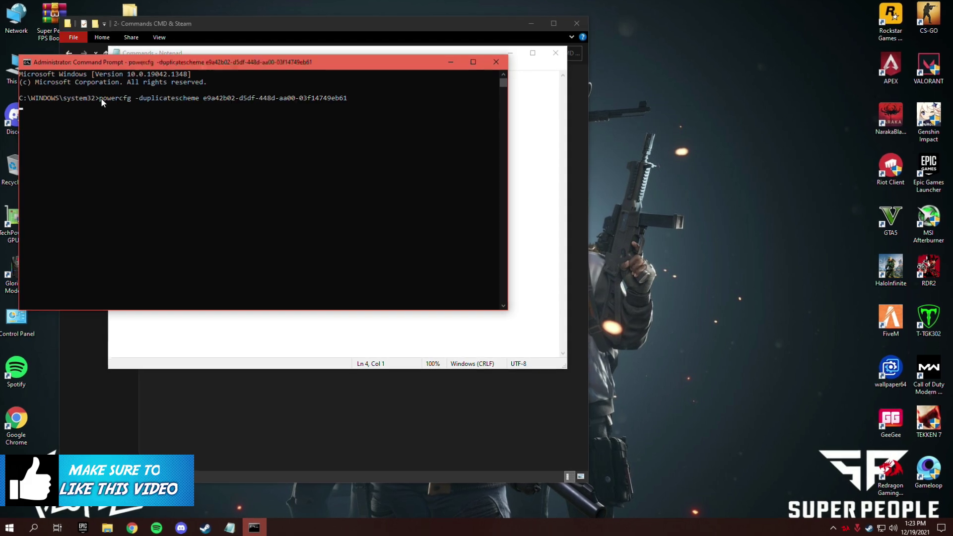
pyautogui.press('Return')
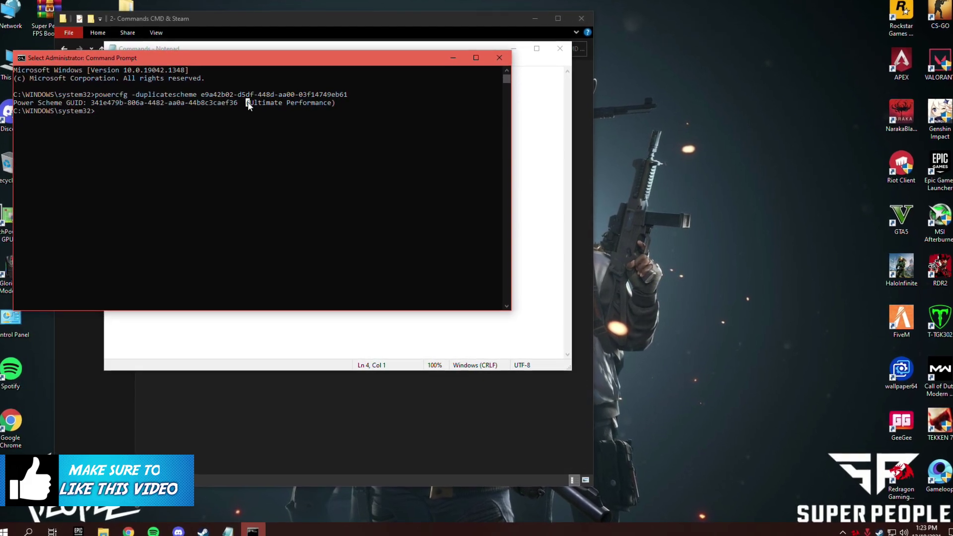
pyautogui.moveTo(254, 104); pyautogui.dragTo(324, 104)
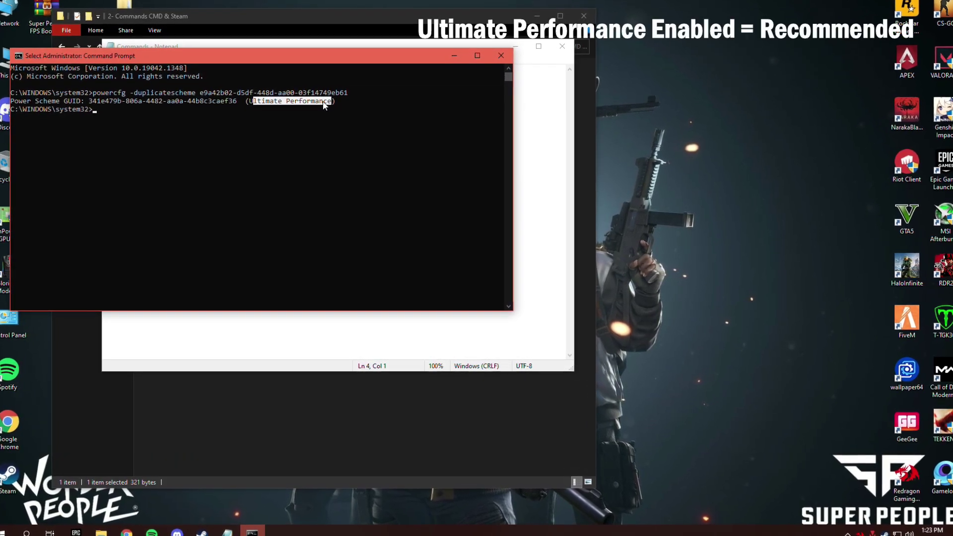
pyautogui.click(259, 103)
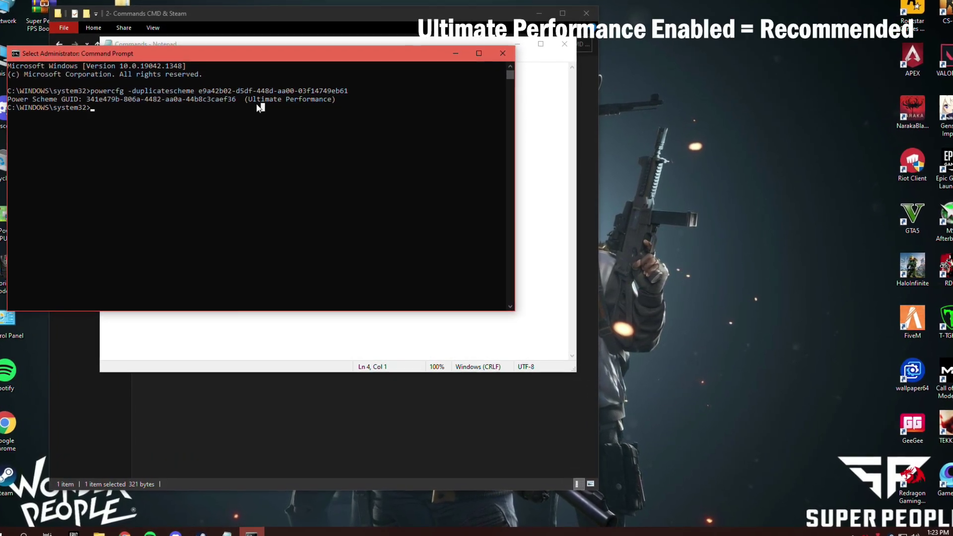
pyautogui.moveTo(243, 98); pyautogui.dragTo(343, 97)
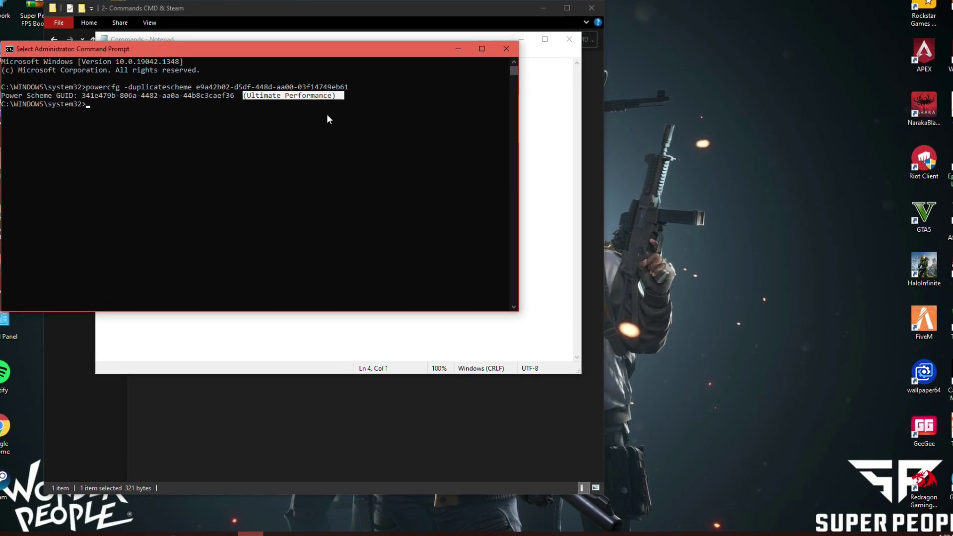
pyautogui.click(504, 51)
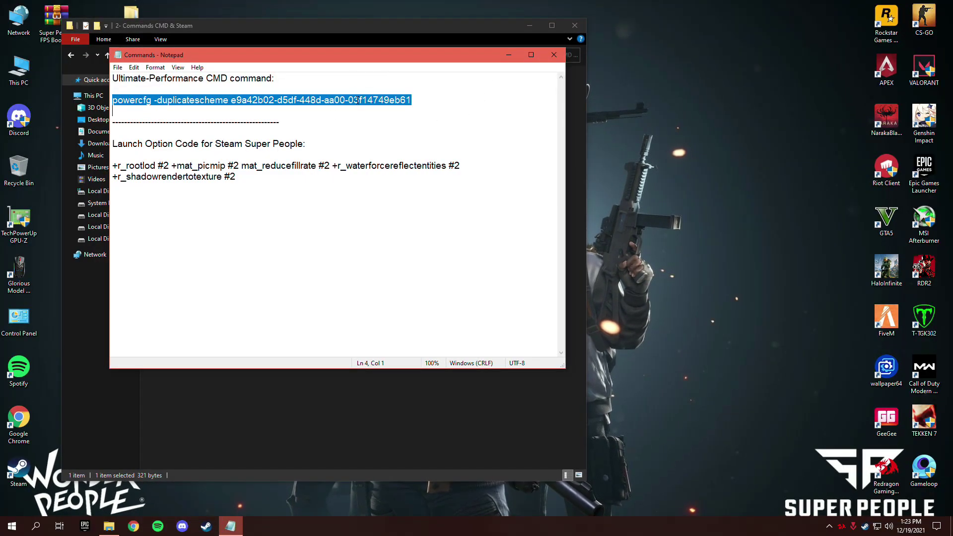
# - Copy the full Steam launch option code for Super People from the Commands file
pyautogui.moveTo(137, 169); pyautogui.dragTo(263, 178)
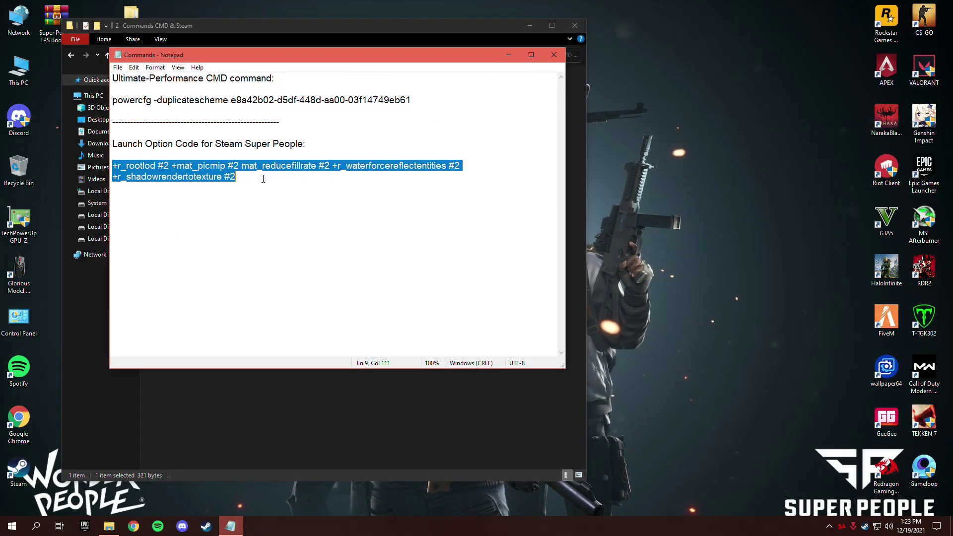
pyautogui.rightClick(217, 175)
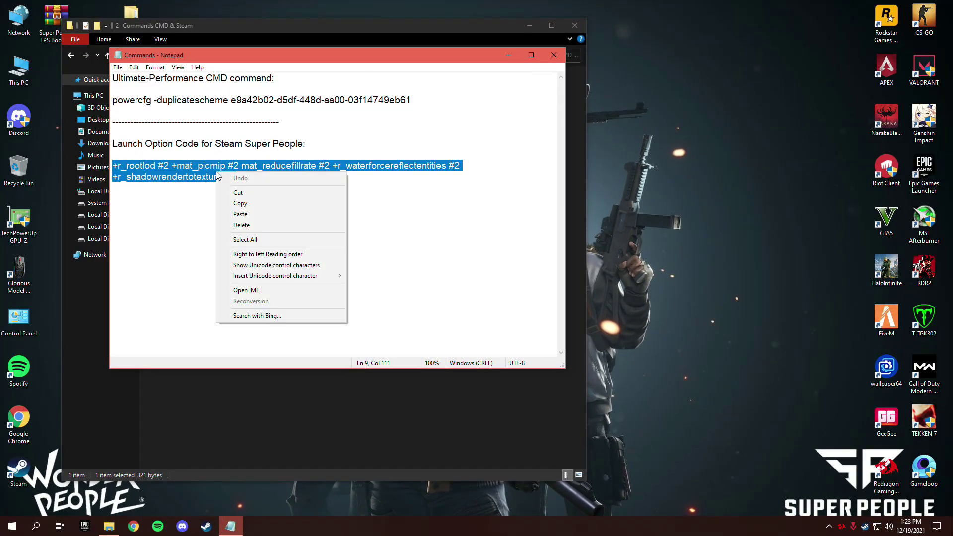
pyautogui.click(236, 204)
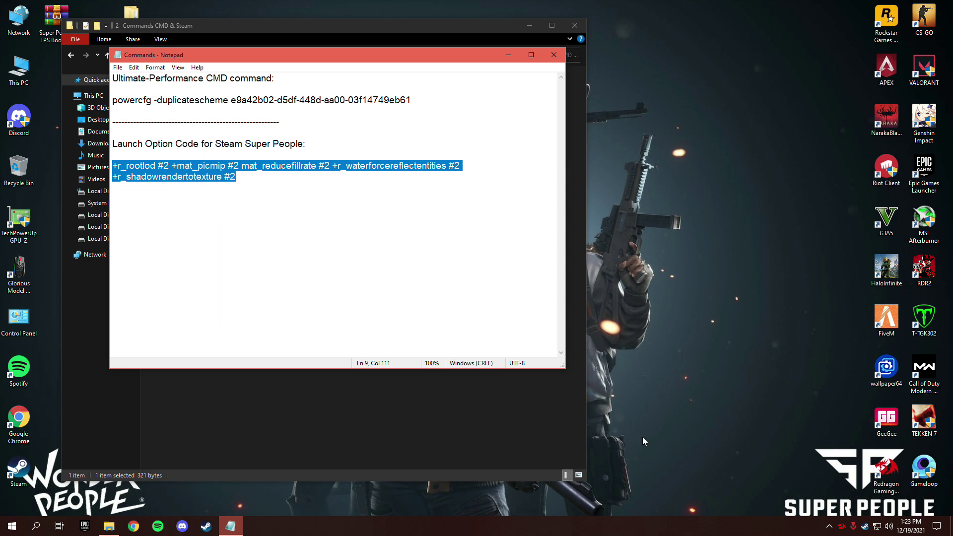
# - Switch to Steam and open the properties of SUPER PEOPLE CBT from the library
pyautogui.click(864, 527)
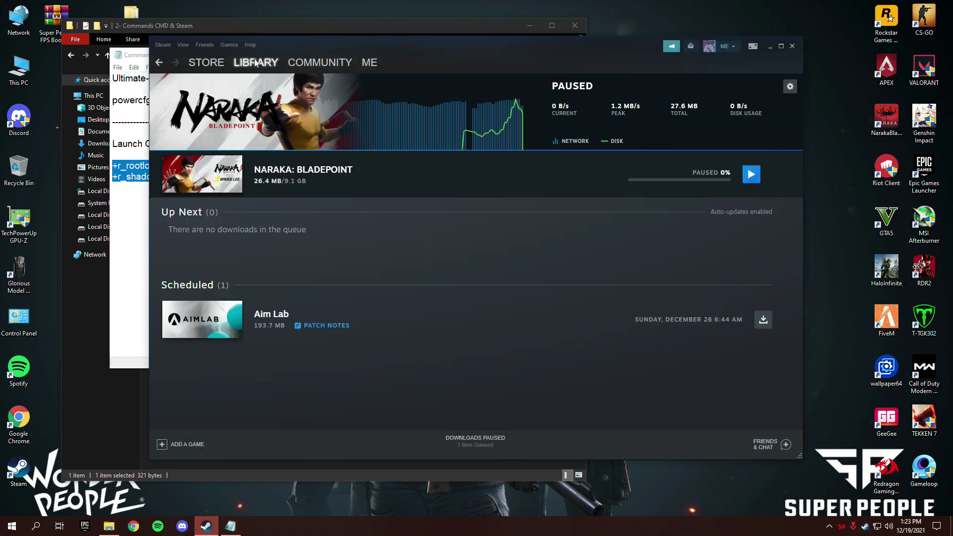
pyautogui.click(254, 59)
pyautogui.click(201, 156)
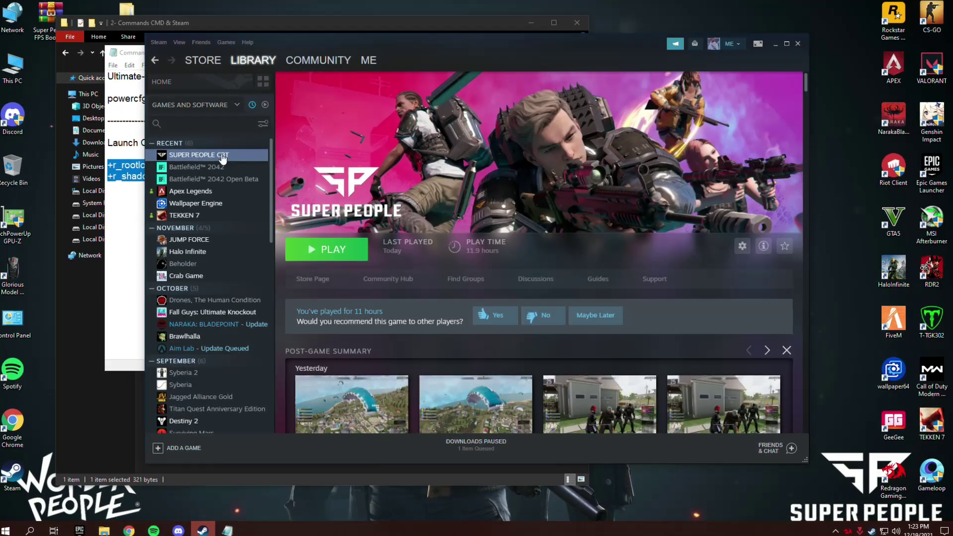
pyautogui.rightClick(222, 154)
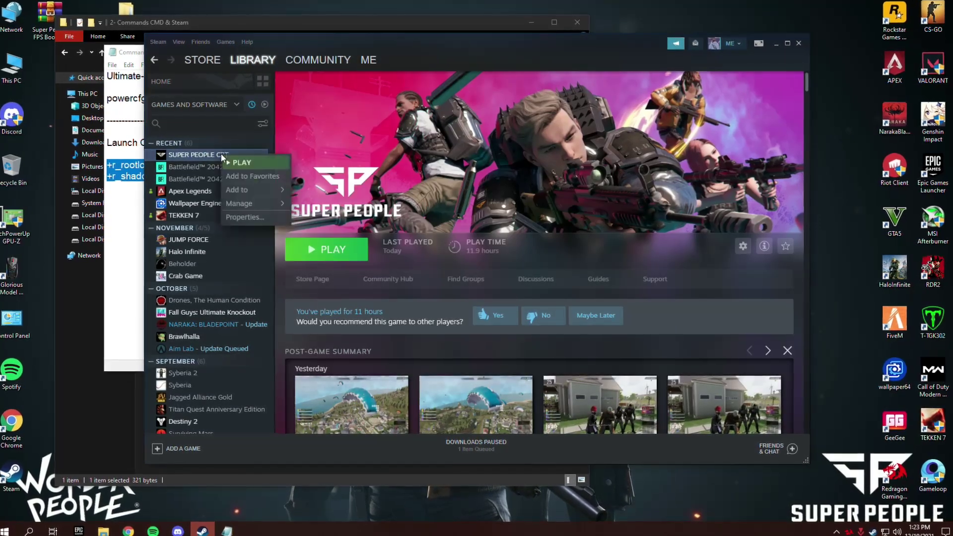
pyautogui.click(250, 217)
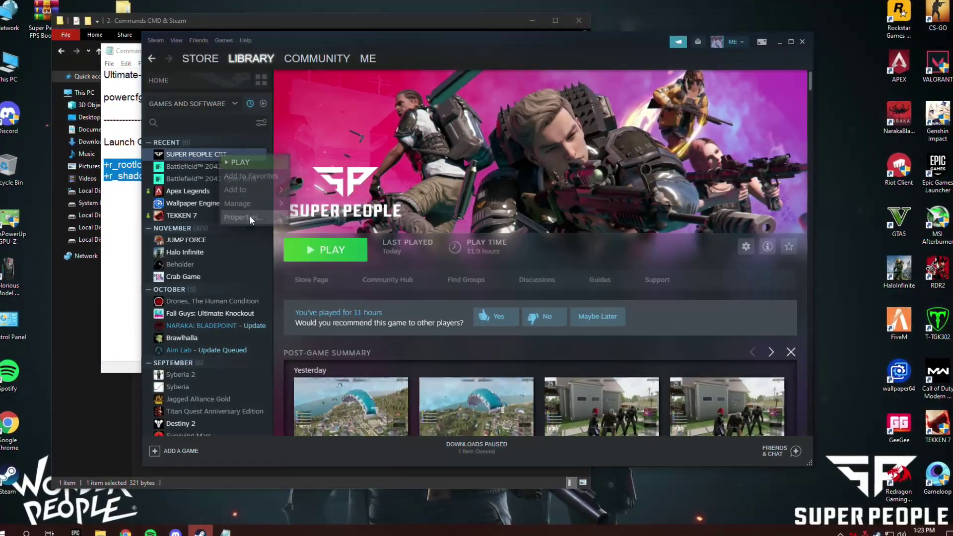
# - Replace the game's launch options with +r_rootlod #2 +mat_picmip #2 mat_reducefillrate #2 +r_waterforcereflectentities #2 +r_shadowrendertotexture #2
pyautogui.click(552, 280)
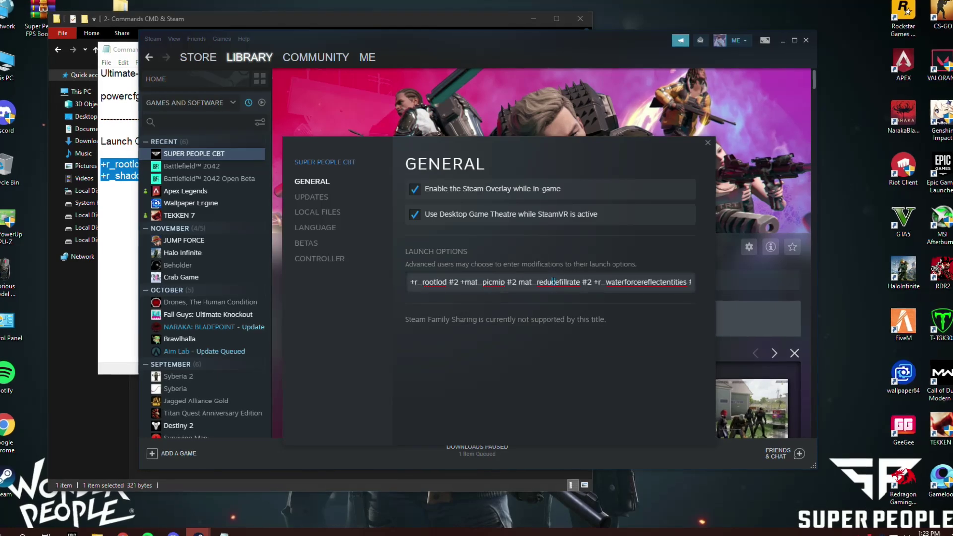
pyautogui.moveTo(440, 284); pyautogui.dragTo(738, 290)
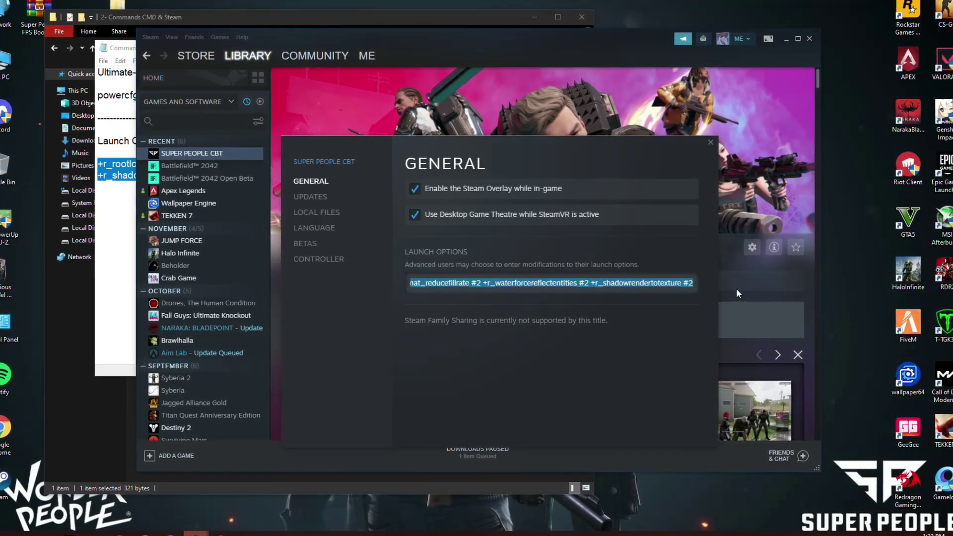
pyautogui.press('BackSpace')
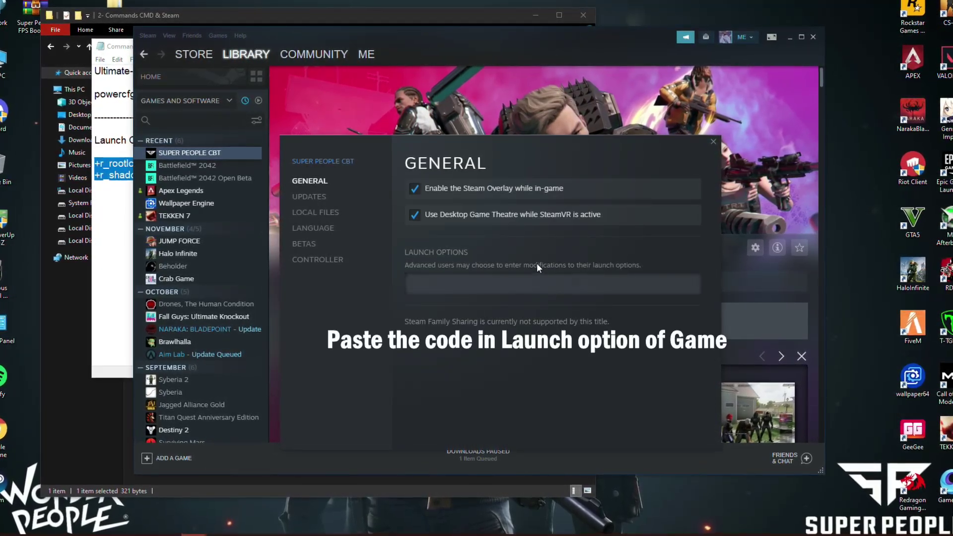
pyautogui.hotkey('ctrl', 'v')
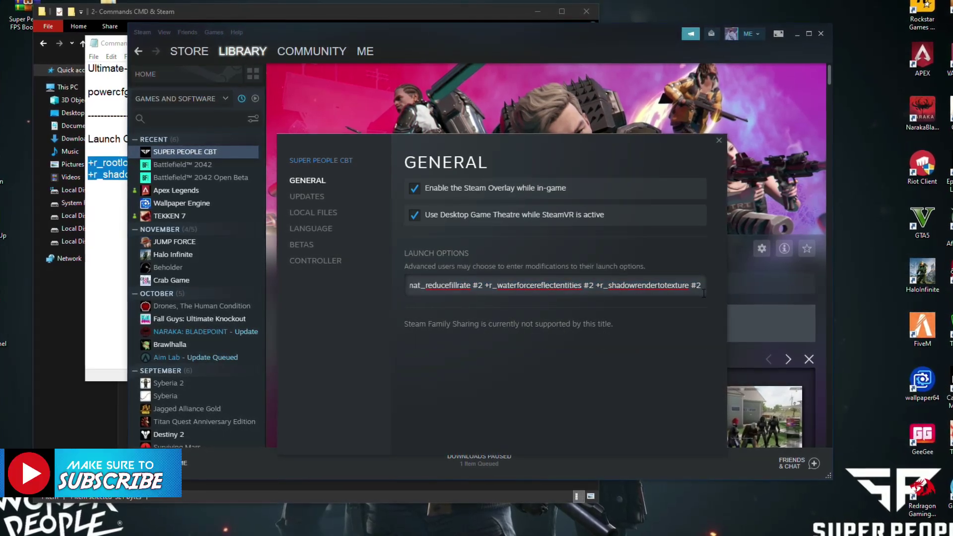
pyautogui.click(689, 319)
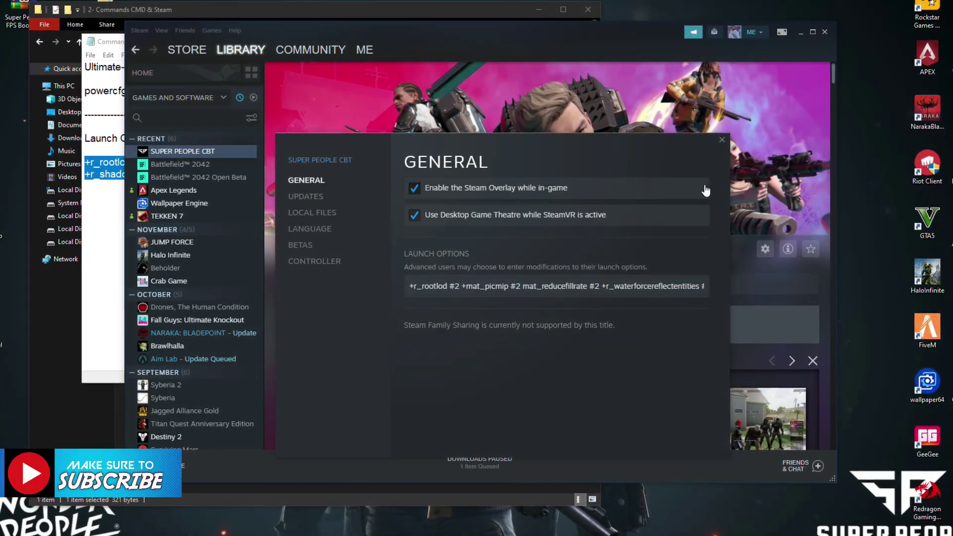
# - Close the game's properties, minimize Steam and close the Commands file
pyautogui.click(722, 141)
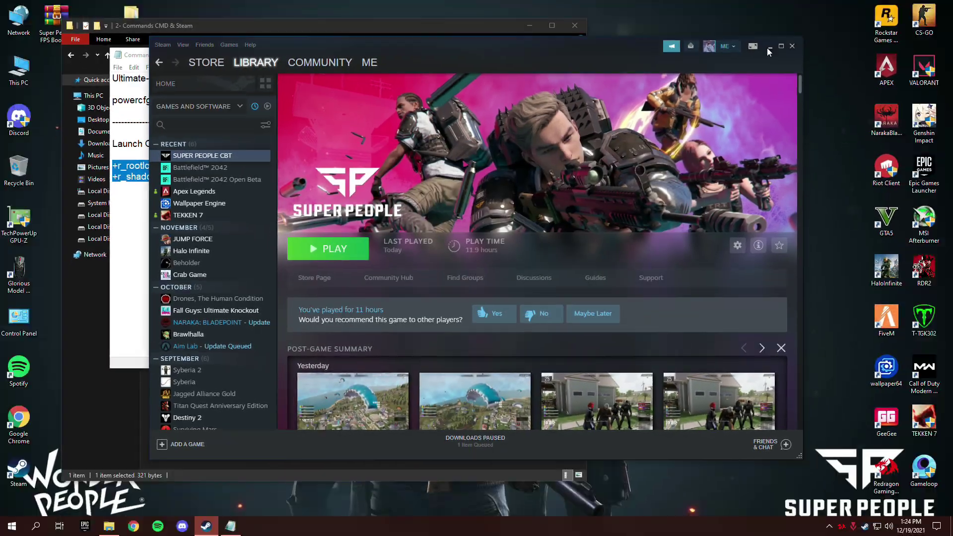
pyautogui.click(806, 30)
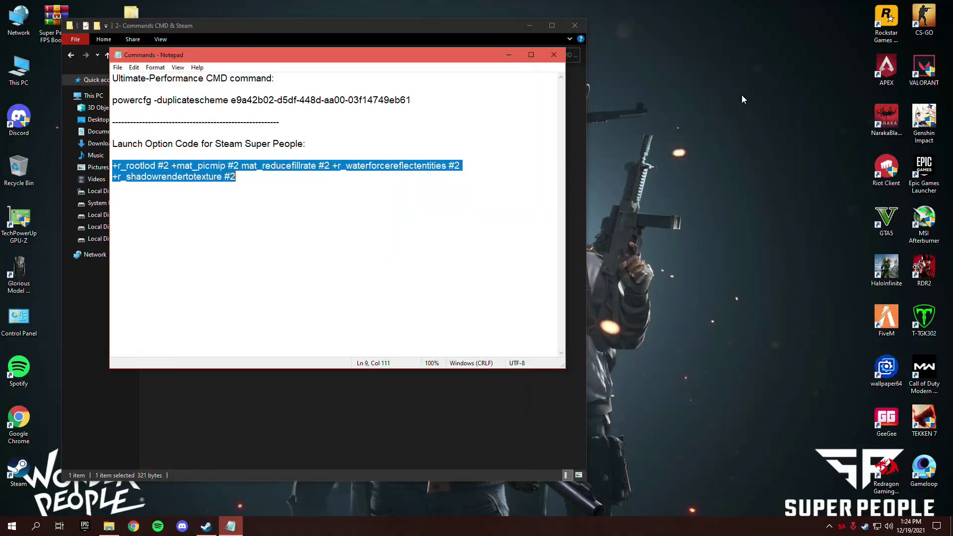
pyautogui.click(554, 55)
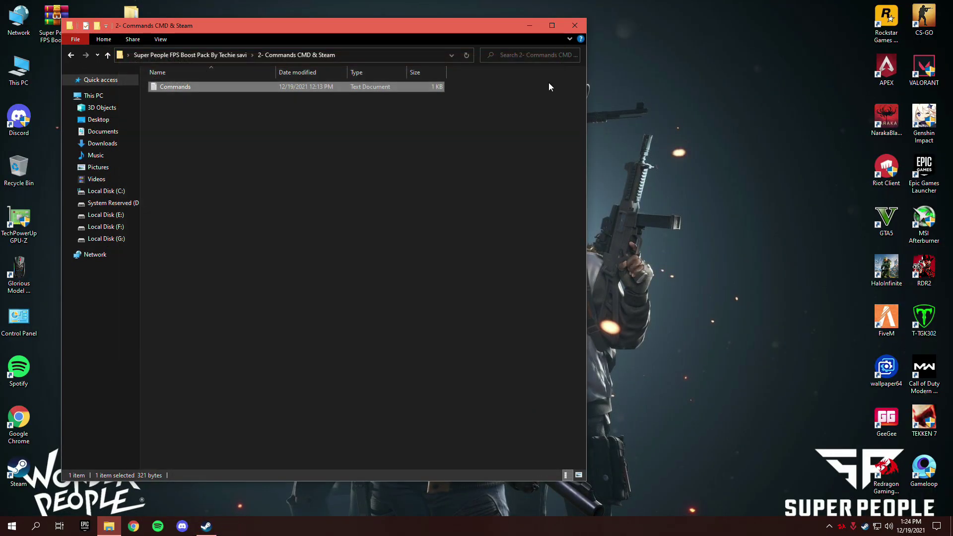
# - Return to the Super People FPS Boost Pack folder and open its 3- FPS Boost Programs subfolder
pyautogui.click(231, 54)
pyautogui.click(228, 139)
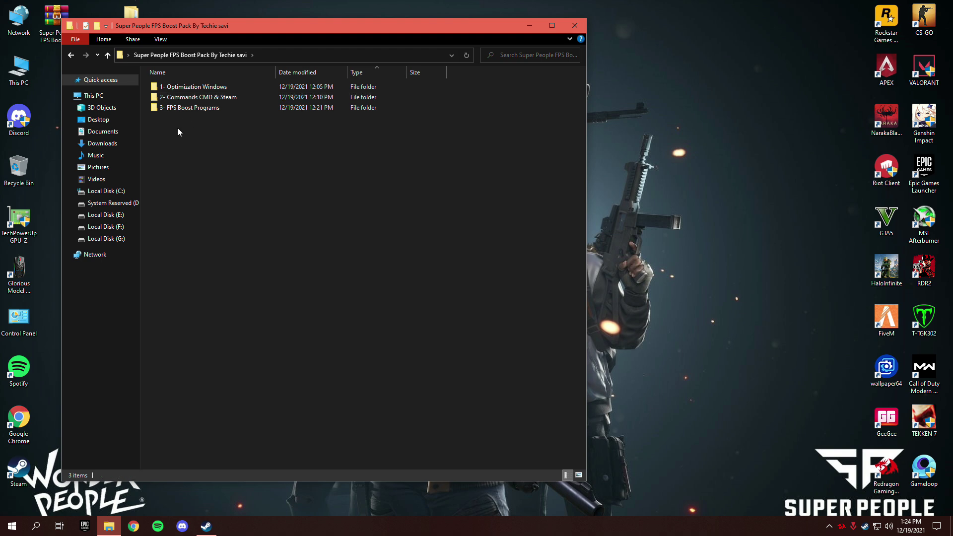
pyautogui.click(201, 109)
pyautogui.rightClick(222, 107)
pyautogui.click(234, 115)
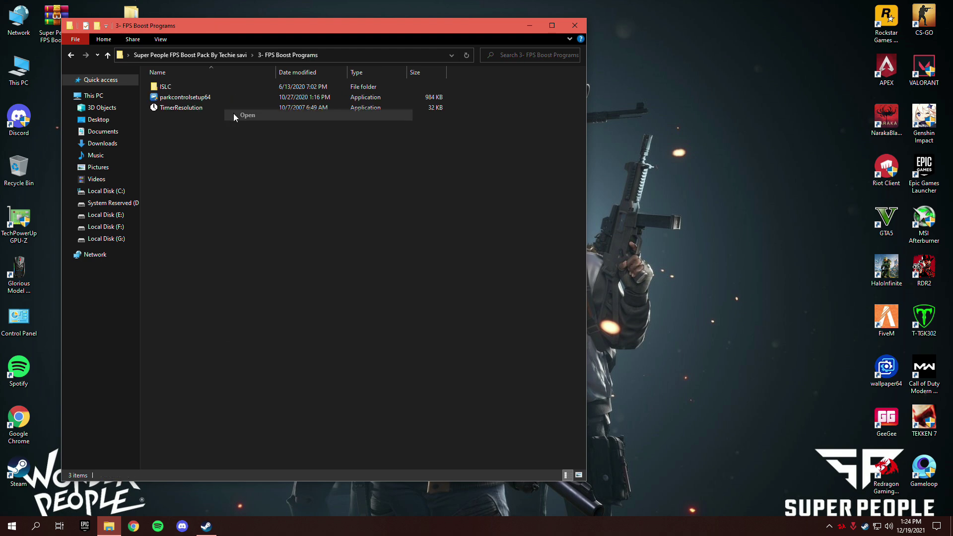
# - Install ParkControl from parkcontrolsetup64 in English, with the default components and destination folder C:\Program Files\ParkControl
pyautogui.rightClick(176, 99)
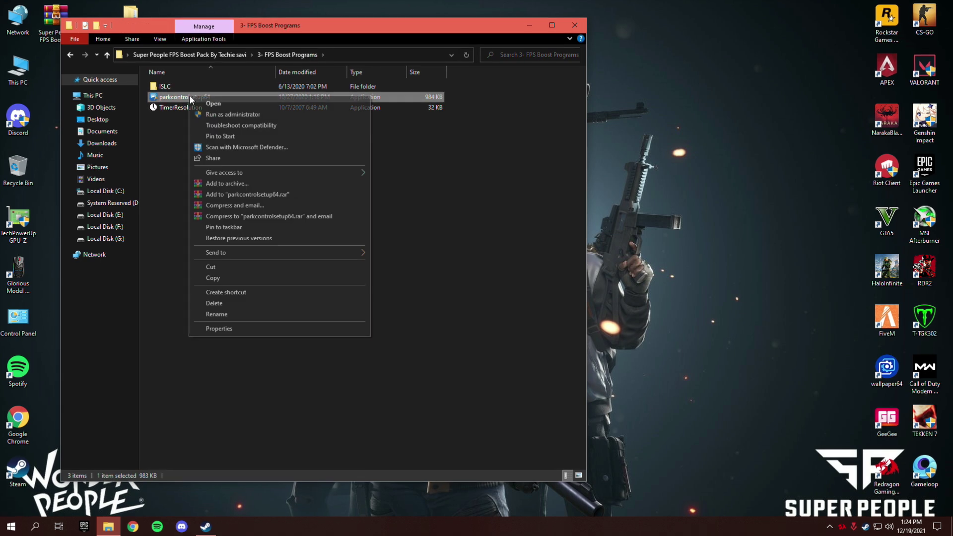
pyautogui.click(206, 103)
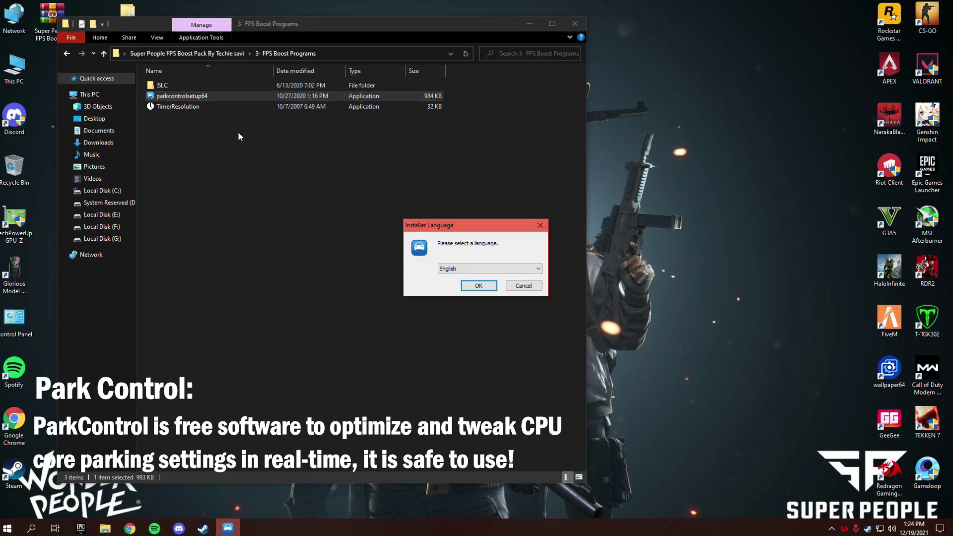
pyautogui.click(486, 287)
pyautogui.click(526, 343)
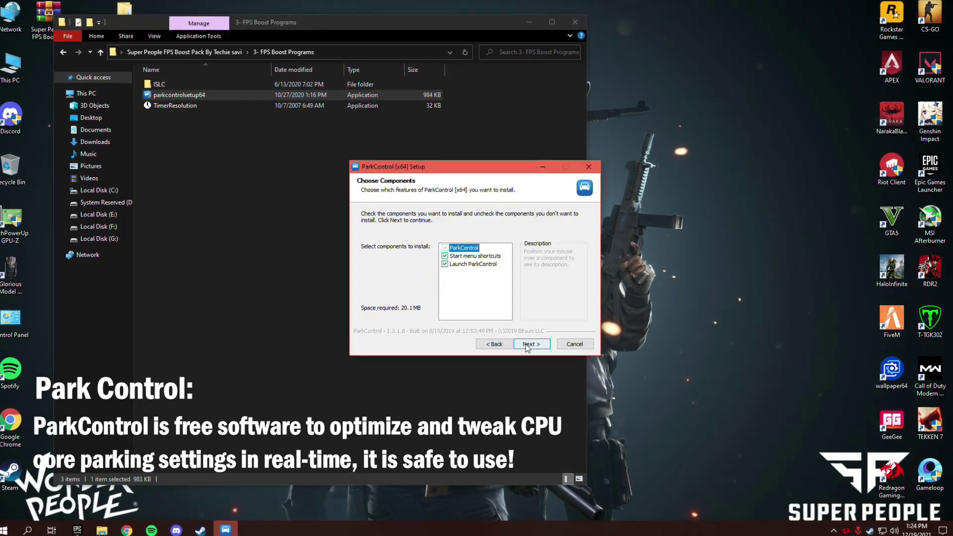
pyautogui.click(532, 345)
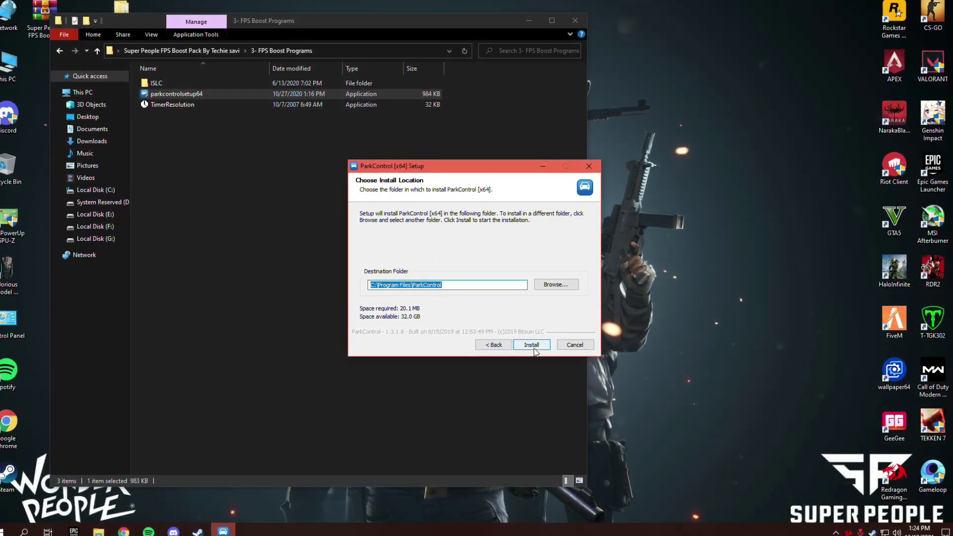
pyautogui.click(531, 344)
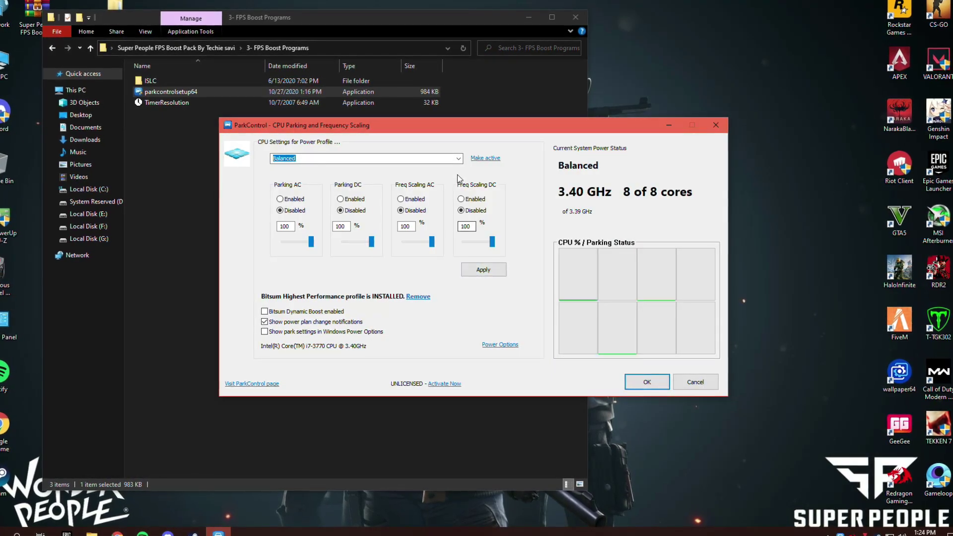
# - Select the Ultimate Performance power profile in ParkControl, apply its CPU settings and close the window
pyautogui.click(457, 159)
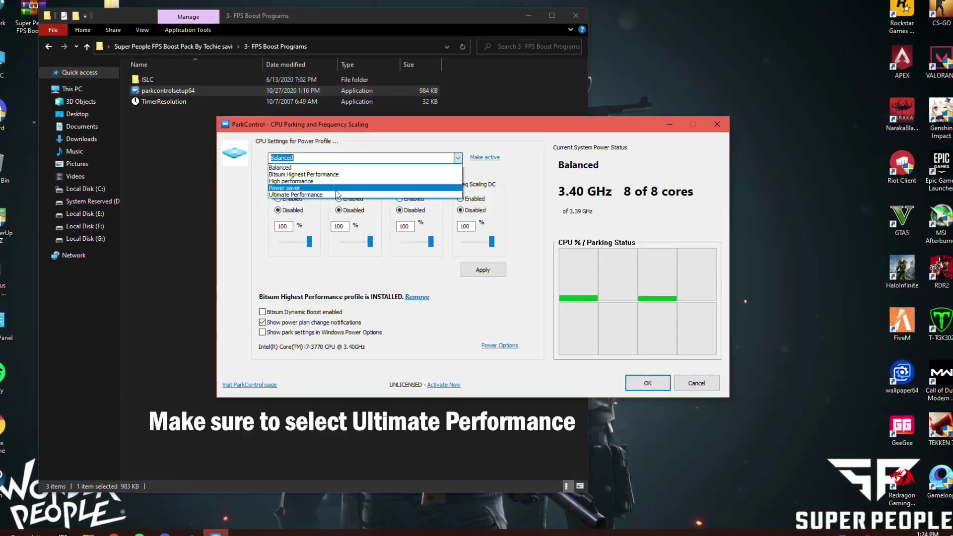
pyautogui.click(297, 194)
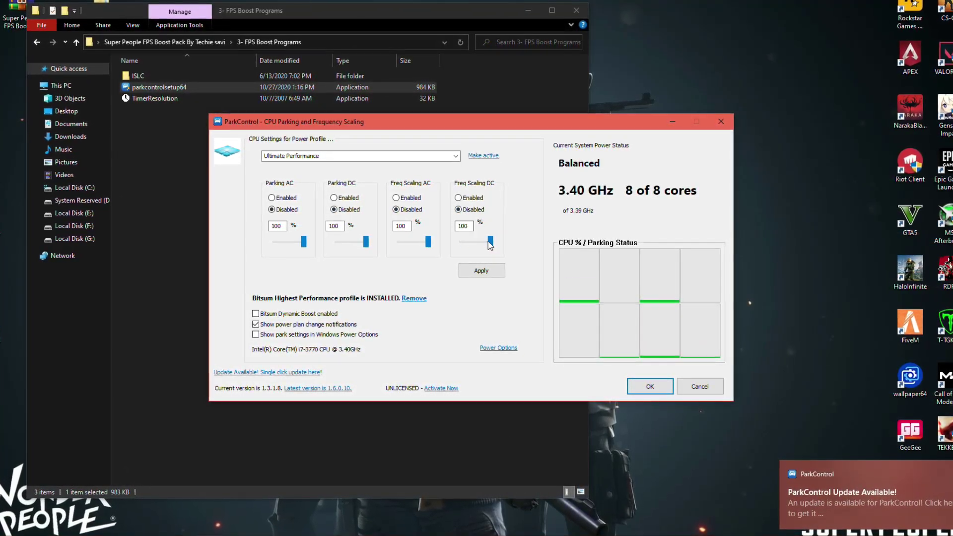
pyautogui.click(493, 272)
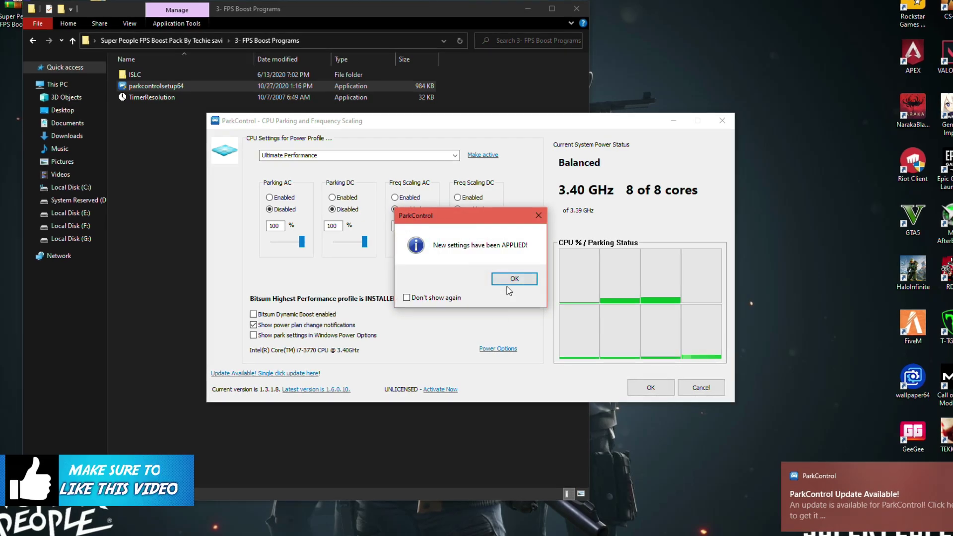
pyautogui.click(514, 279)
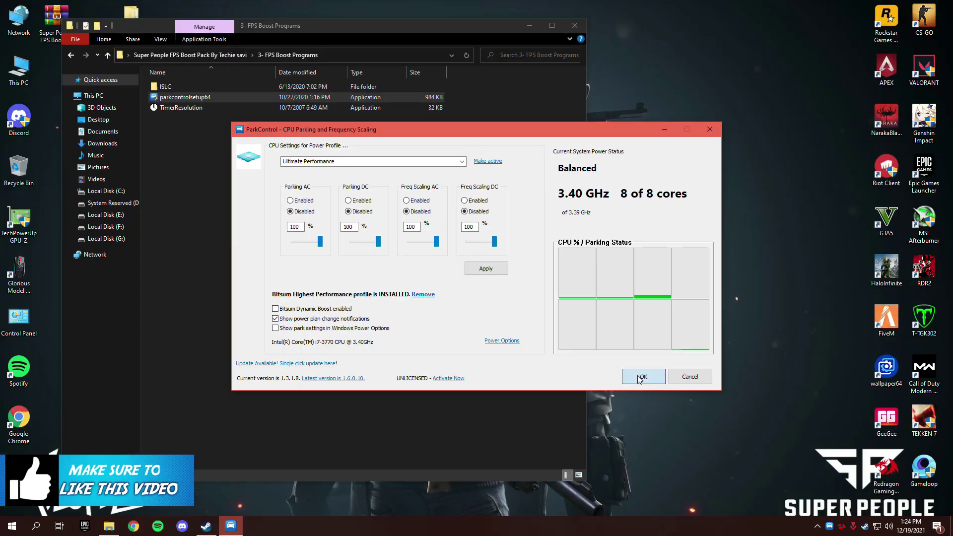
pyautogui.click(650, 389)
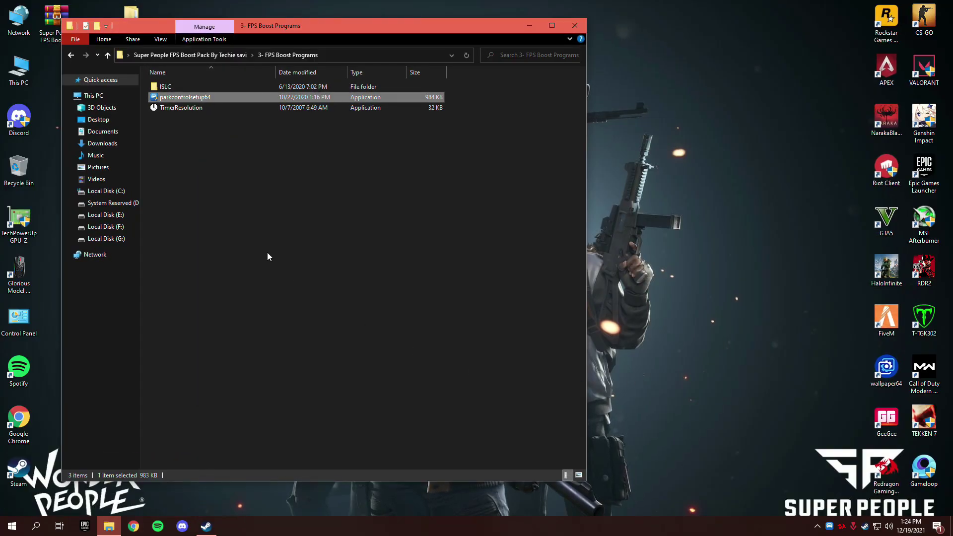
# - Run TimerResolution, set the timer to its maximum resolution, check the current value and minimize the window
pyautogui.click(205, 217)
pyautogui.doubleClick(177, 108)
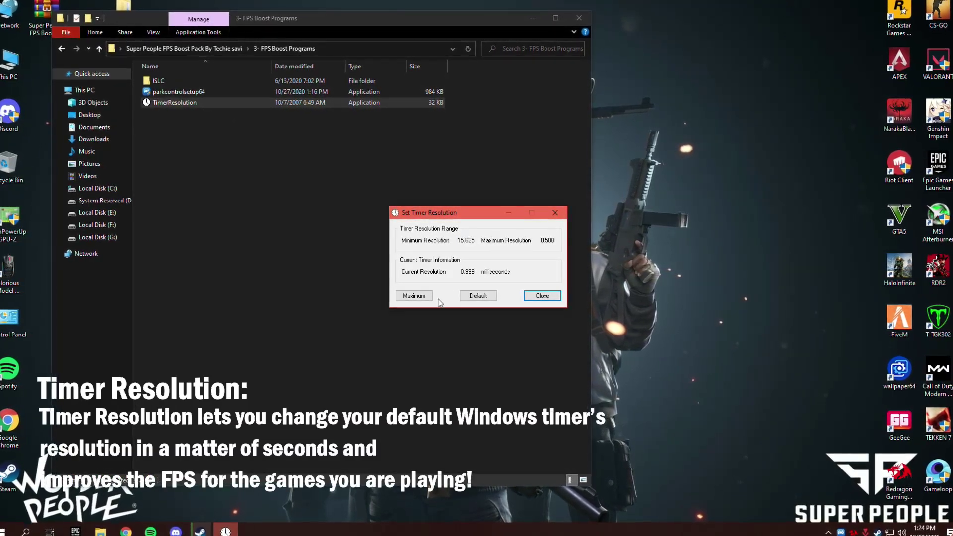
pyautogui.click(414, 295)
pyautogui.doubleClick(460, 272)
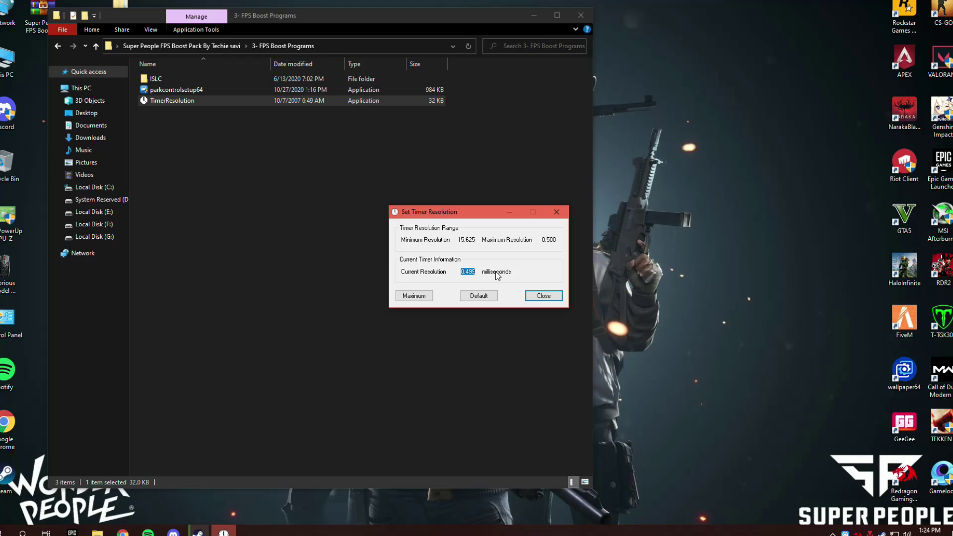
pyautogui.click(462, 271)
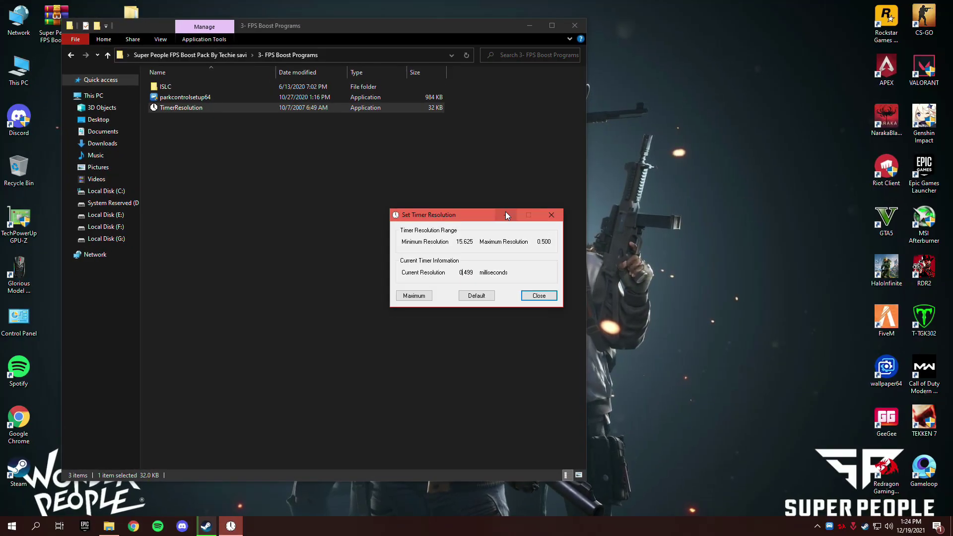
pyautogui.click(510, 211)
# - Place the Intelligent standby list cleaner ISLC application from the ISLC folder on the desktop and show the desktop
pyautogui.click(170, 88)
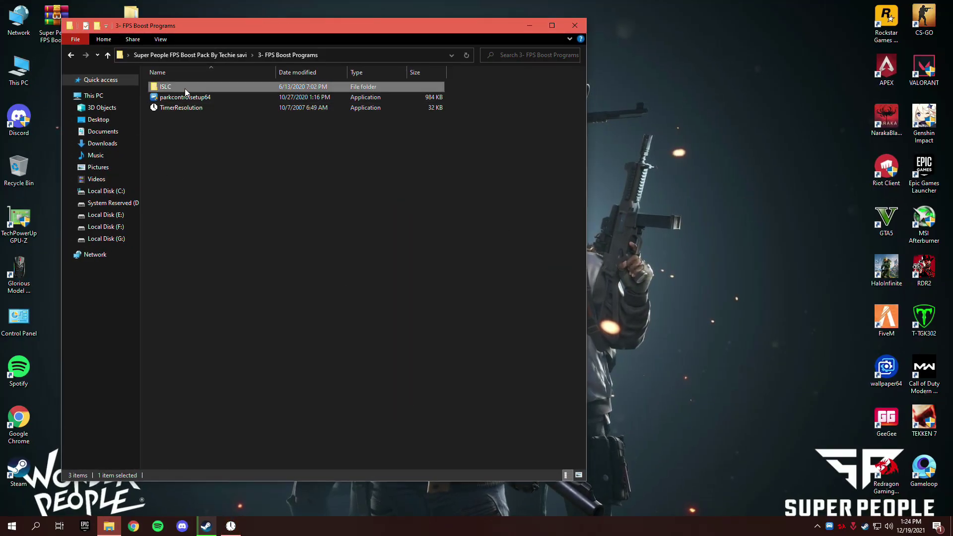
pyautogui.doubleClick(188, 91)
pyautogui.click(247, 88)
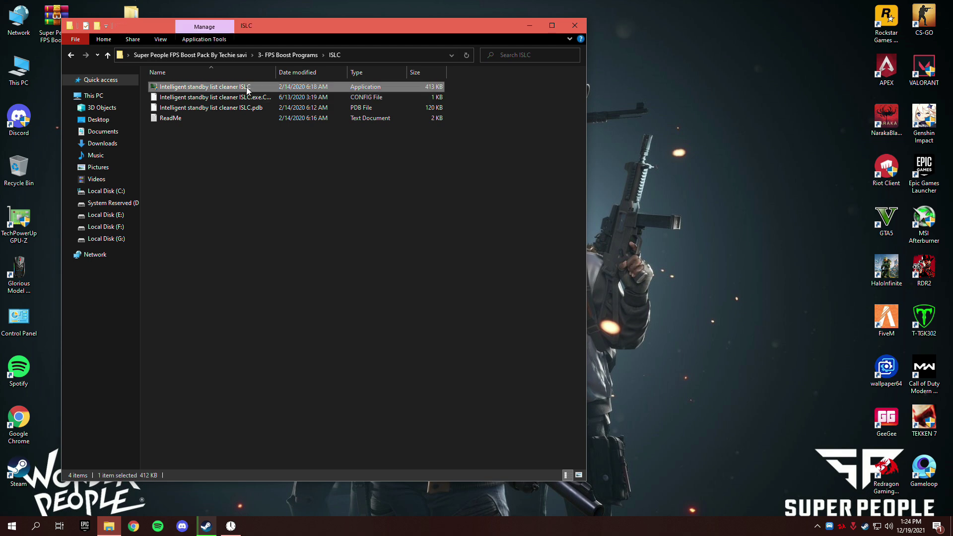
pyautogui.moveTo(222, 92); pyautogui.dragTo(90, 44)
pyautogui.press('super+d')
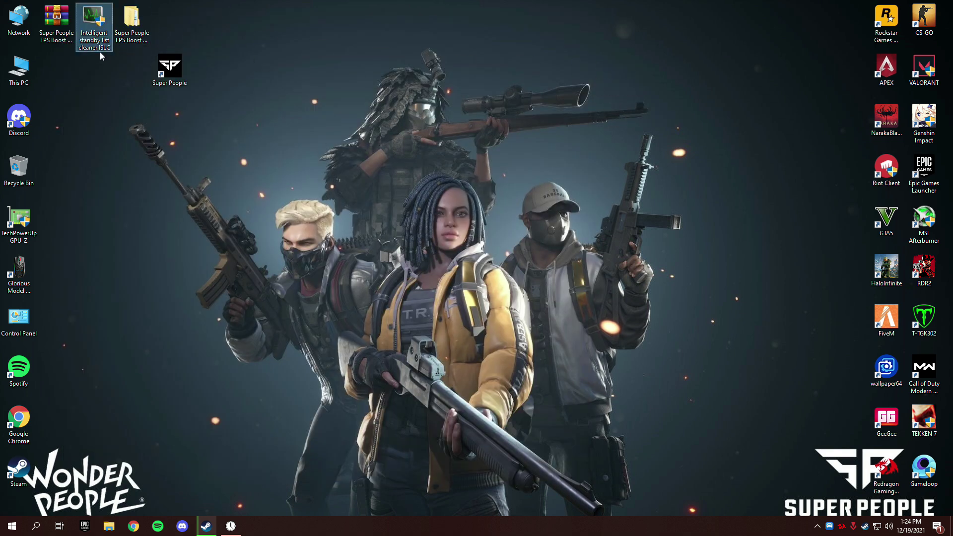
# - Try to open Intelligent standby list cleaner from its desktop icon
pyautogui.rightClick(101, 40)
pyautogui.click(144, 47)
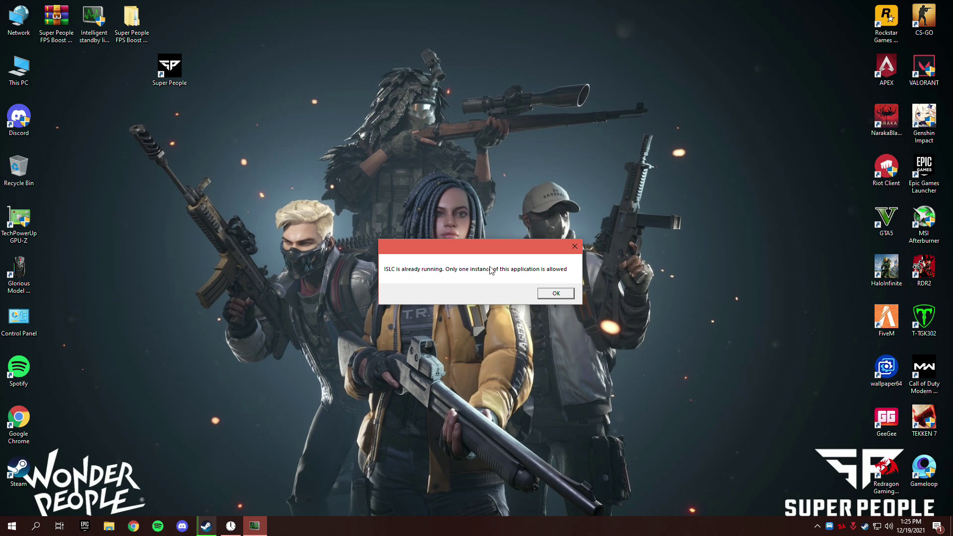
pyautogui.click(554, 295)
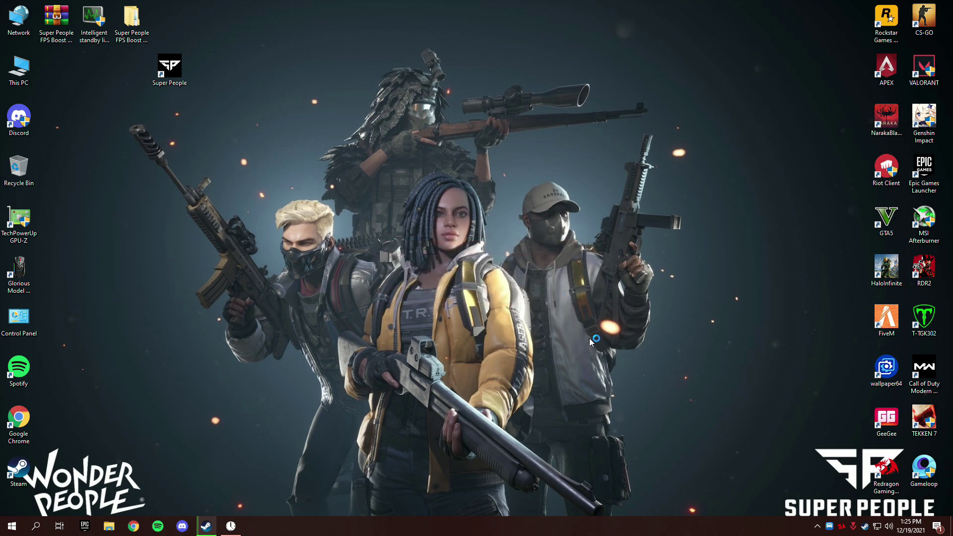
# - Bring up the window of the Intelligent standby list cleaner running in the background and move it toward the screen's middle
pyautogui.click(816, 527)
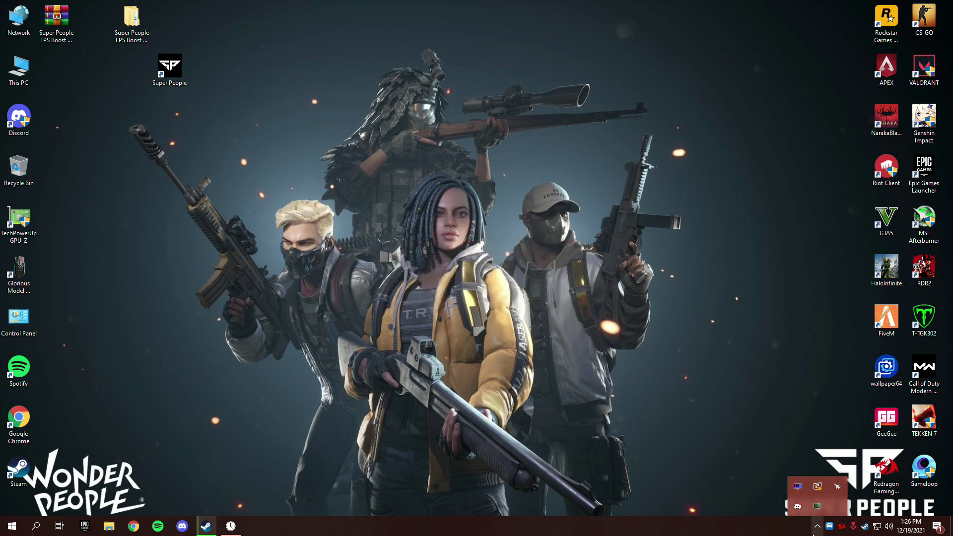
pyautogui.click(818, 510)
pyautogui.moveTo(256, 116); pyautogui.dragTo(416, 175)
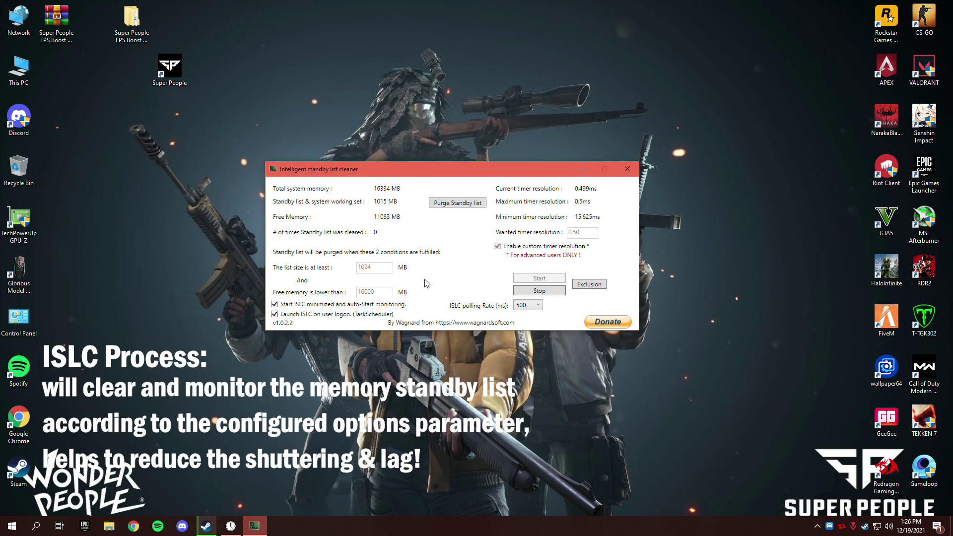
# - Set ISLC's free memory threshold to 8000 MB, keep the 1024 MB list size and 500 ms polling rate, and start monitoring
pyautogui.click(498, 246)
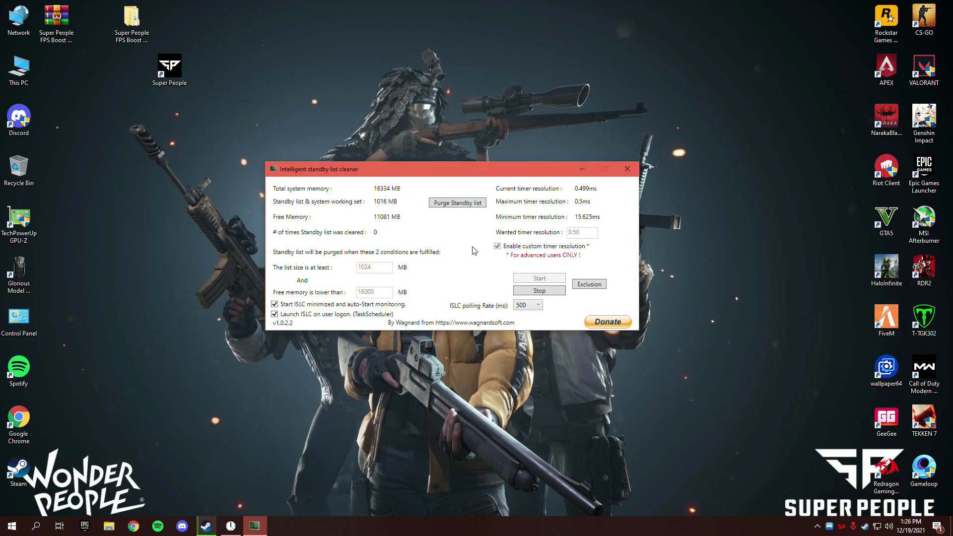
pyautogui.moveTo(379, 268); pyautogui.dragTo(333, 268)
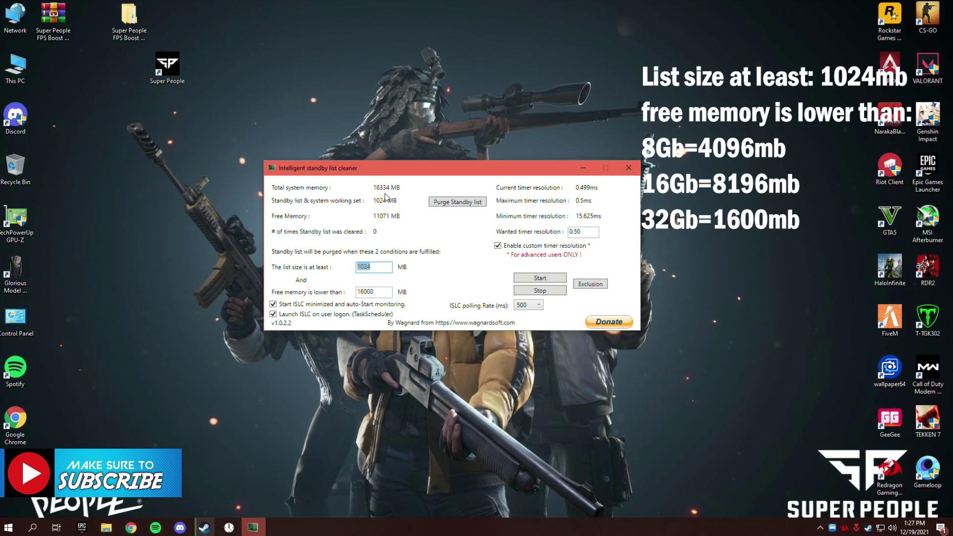
pyautogui.doubleClick(374, 292)
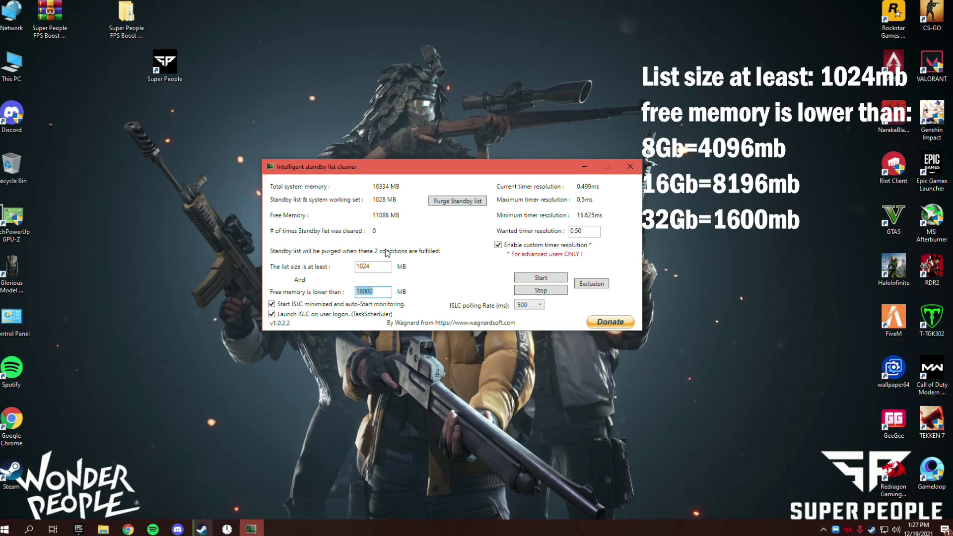
pyautogui.write('8')
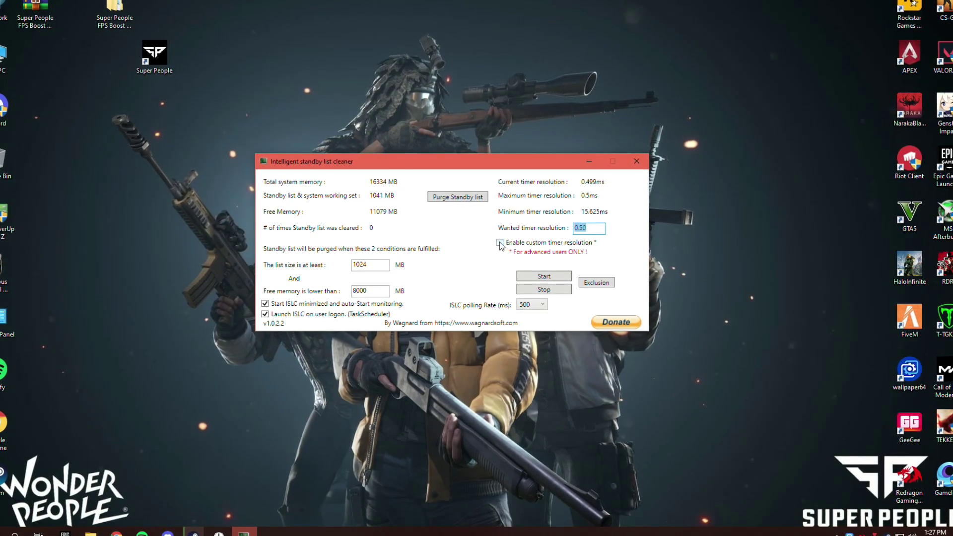
pyautogui.click(532, 304)
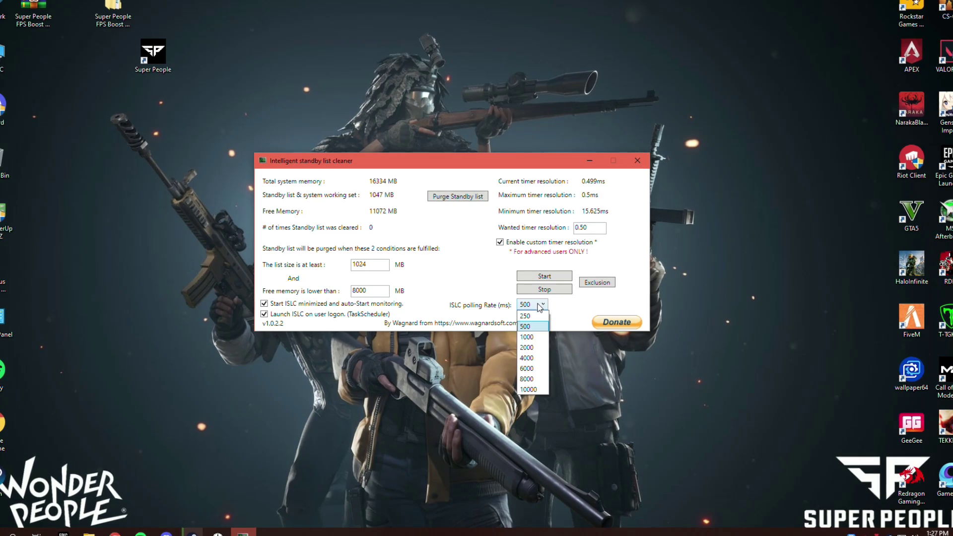
pyautogui.click(515, 308)
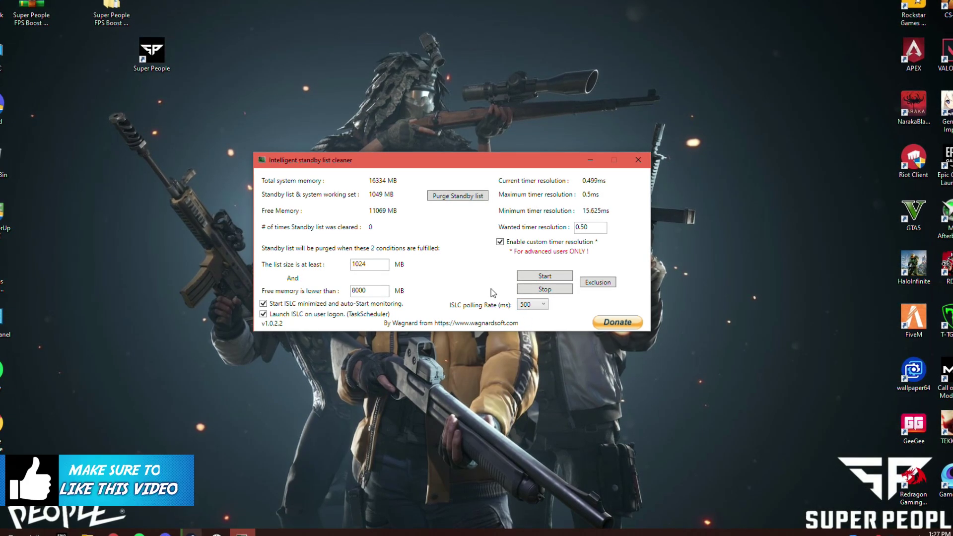
pyautogui.click(550, 279)
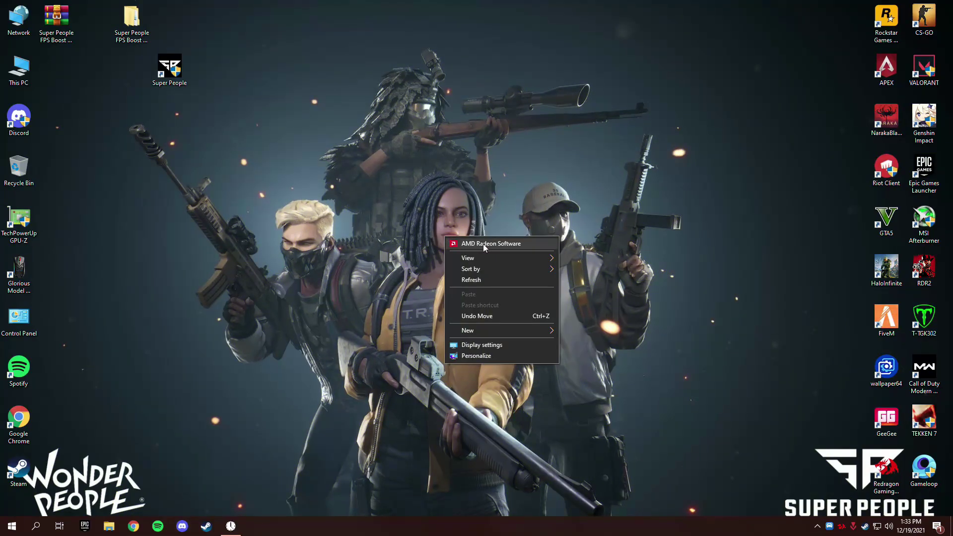
# - Open AMD Radeon Software from the desktop, maximize its window and look through the installed games
pyautogui.click(483, 244)
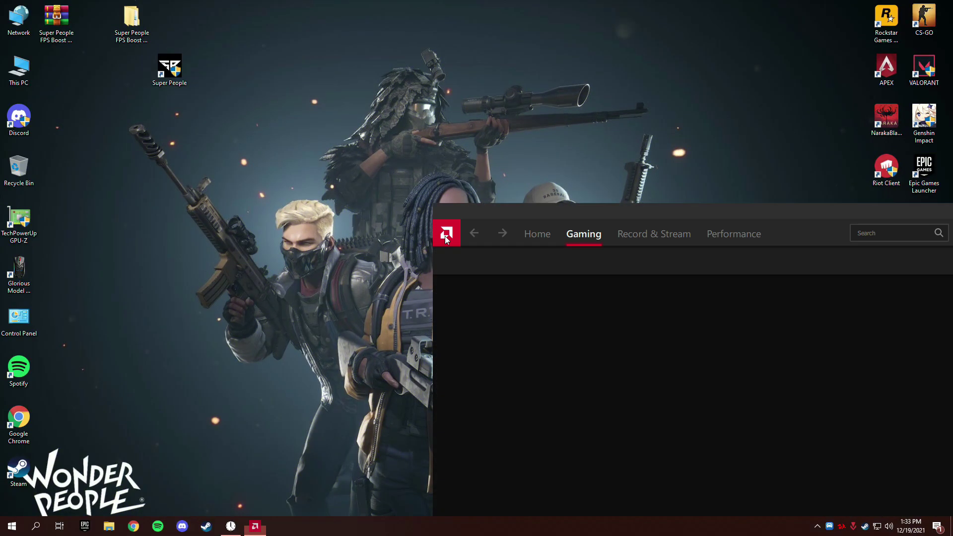
pyautogui.doubleClick(485, 205)
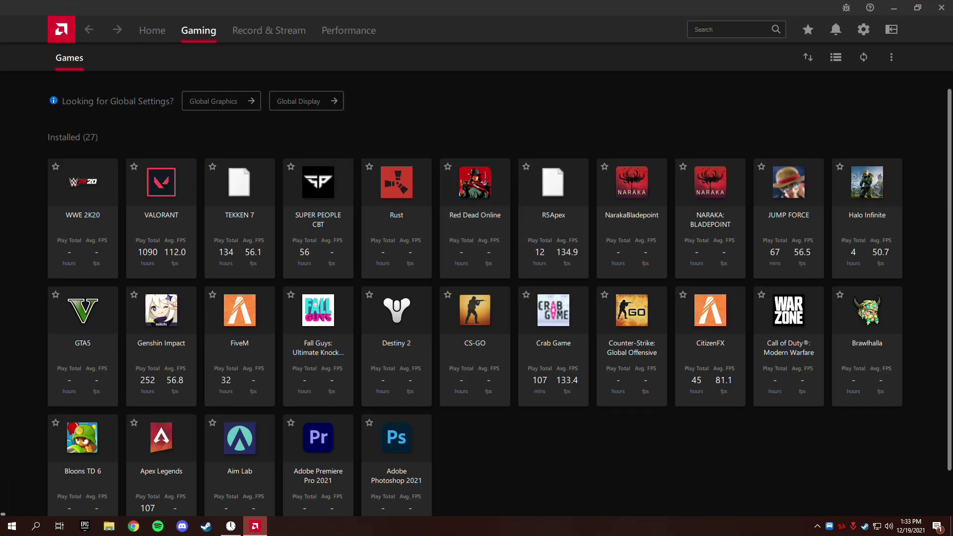
pyautogui.scroll(-1, 499, 298)
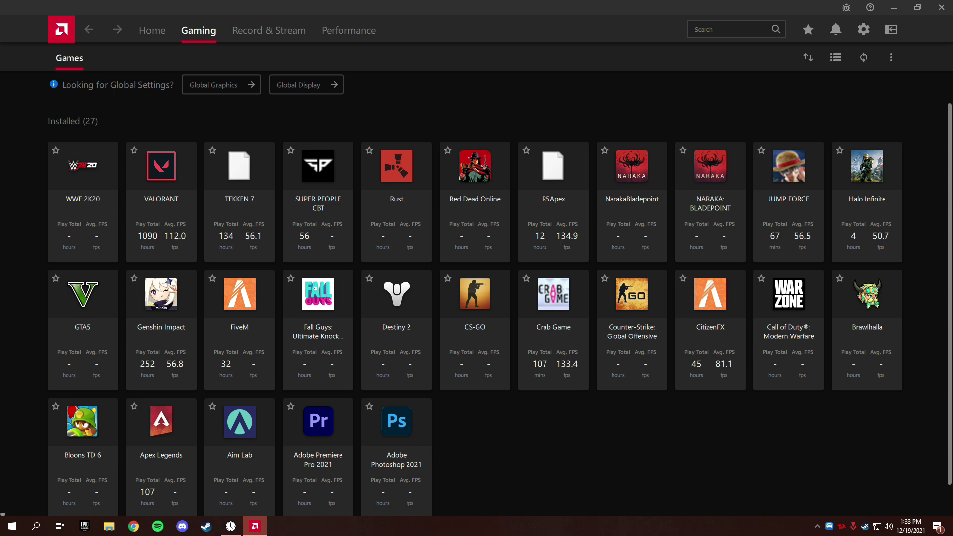
# - Open the SUPER PEOPLE CBT graphics profile and keep Radeon Anti-Lag enabled and Radeon Image Sharpening enabled at 80% sharpness
pyautogui.click(315, 213)
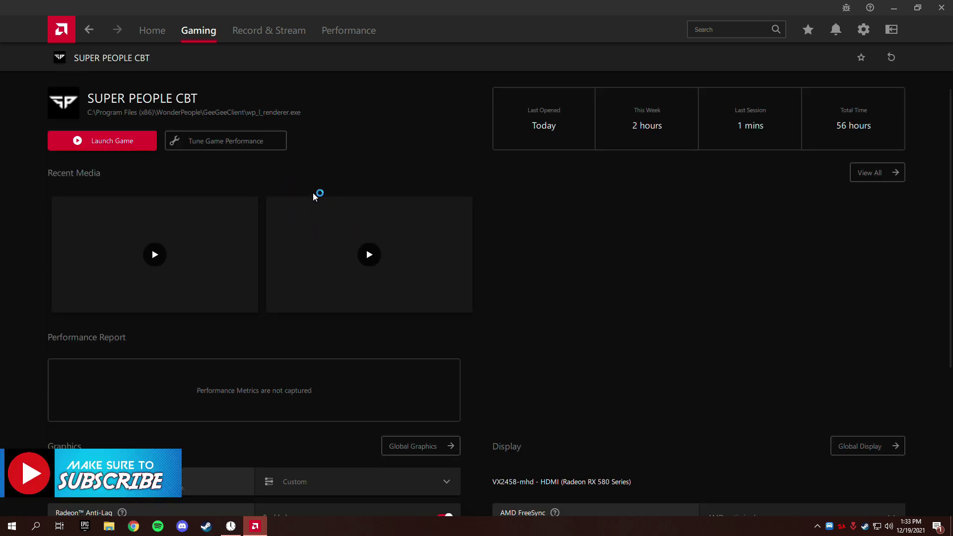
pyautogui.scroll(-5, 302, 177)
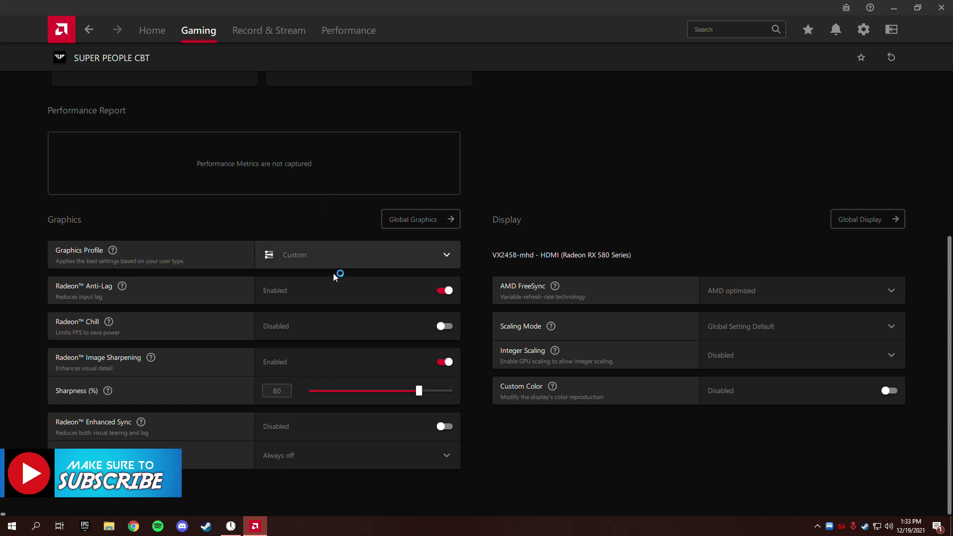
pyautogui.click(431, 298)
pyautogui.click(437, 295)
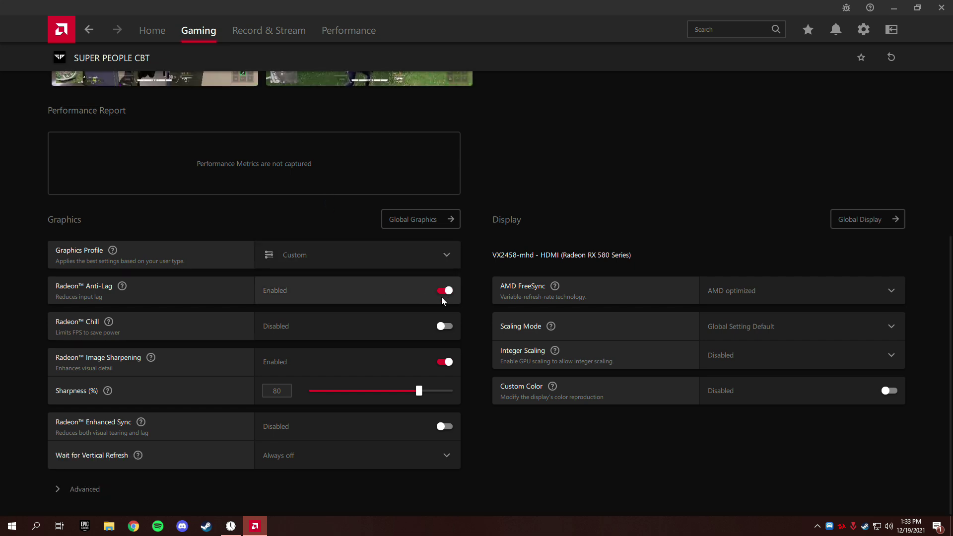
pyautogui.click(444, 362)
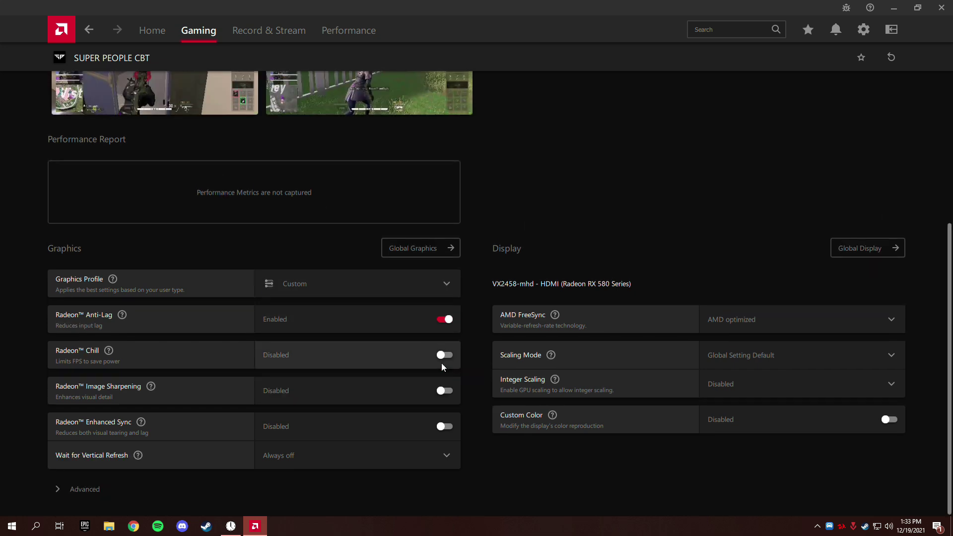
pyautogui.click(445, 391)
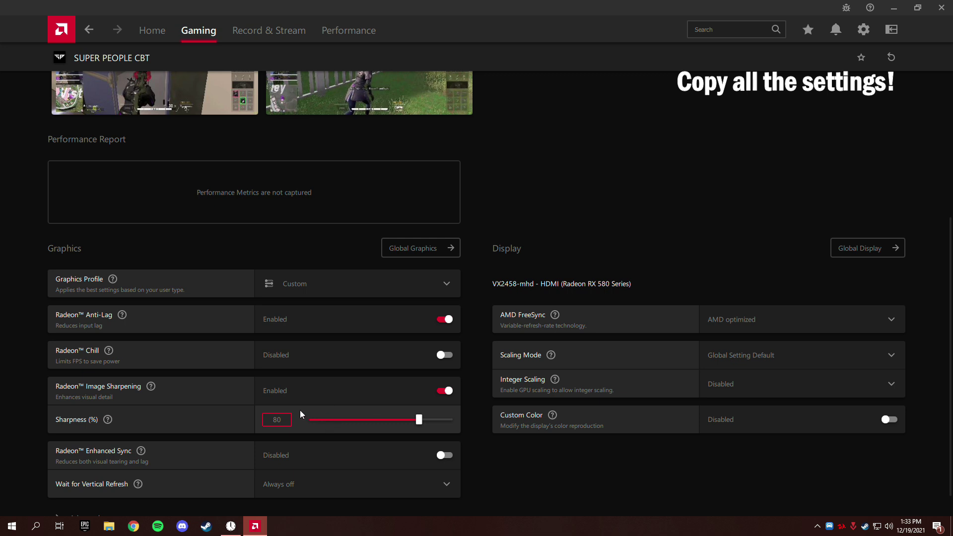
# - Show the advanced graphics options, leaving Radeon Enhanced Sync disabled and Wait for Vertical Refresh at Always off
pyautogui.scroll(-5, 261, 484)
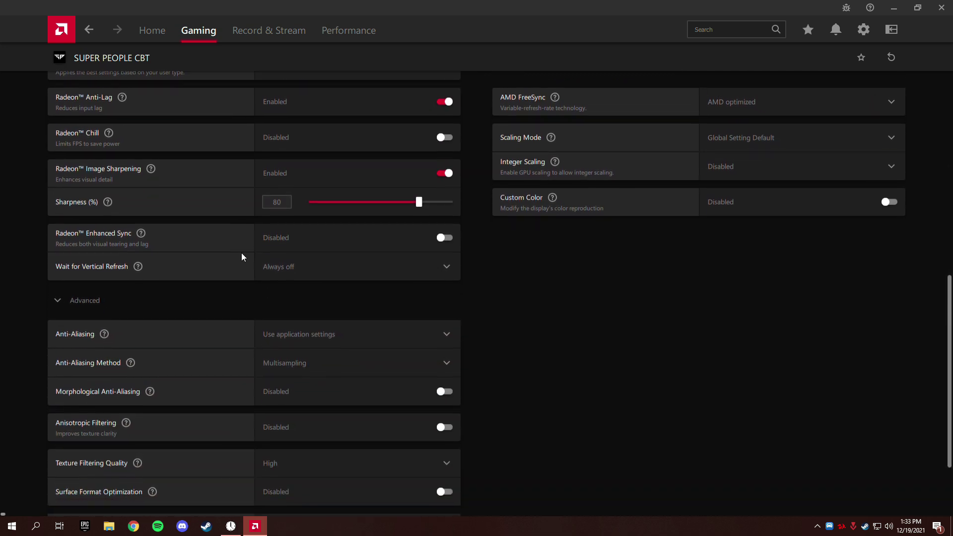
pyautogui.click(316, 235)
pyautogui.click(364, 238)
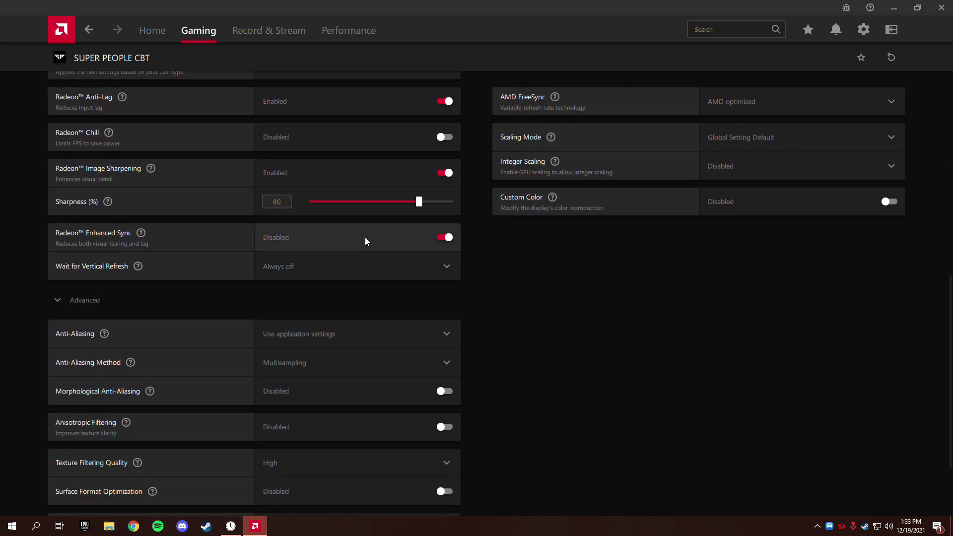
pyautogui.click(341, 266)
pyautogui.click(287, 297)
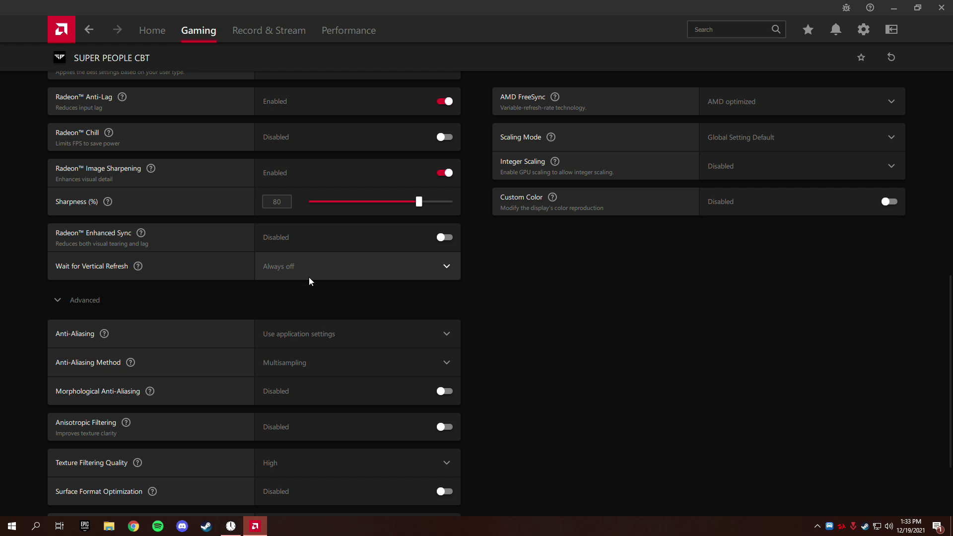
# - Set Texture Filtering Quality to Performance and Maximum Tessellation Level to 8x in the game's advanced graphics options
pyautogui.scroll(-3, 320, 262)
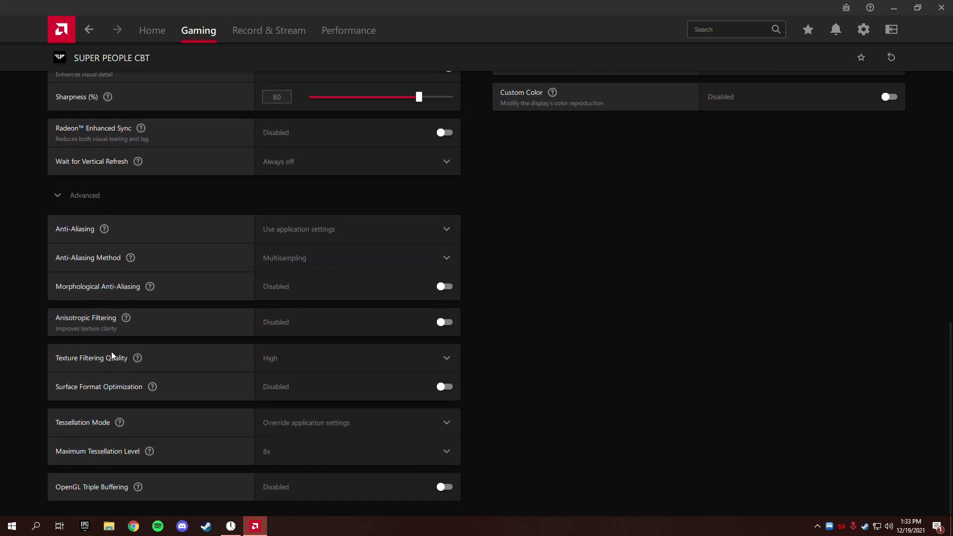
pyautogui.click(281, 358)
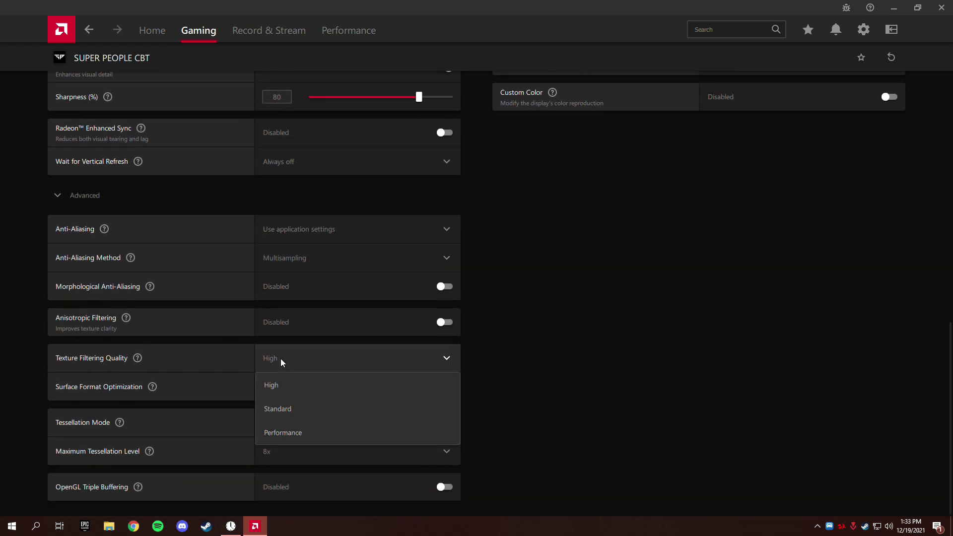
pyautogui.click(287, 431)
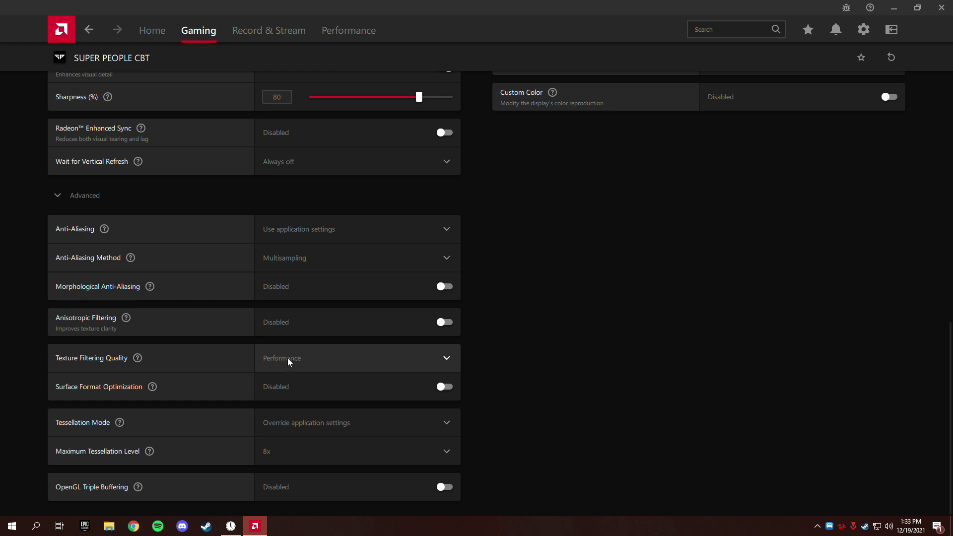
pyautogui.click(300, 450)
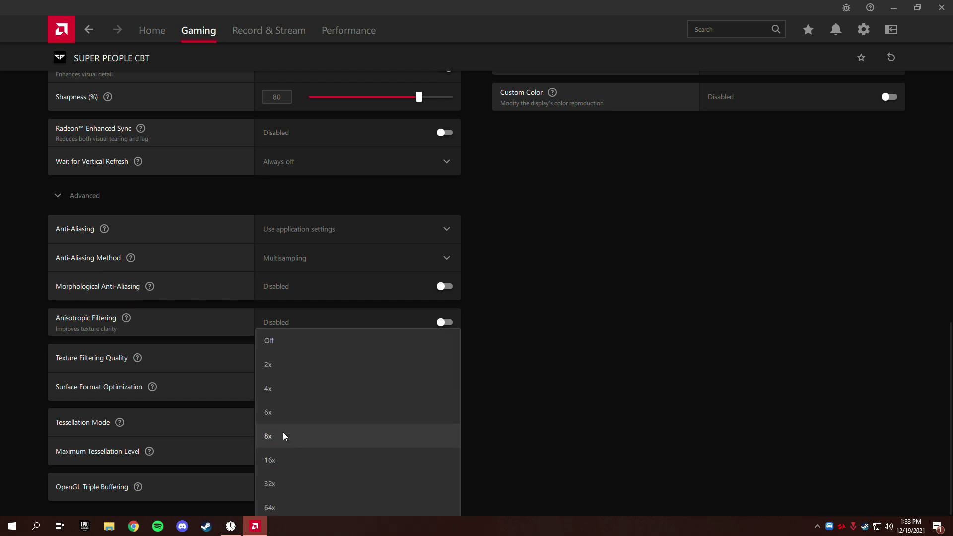
pyautogui.click(283, 435)
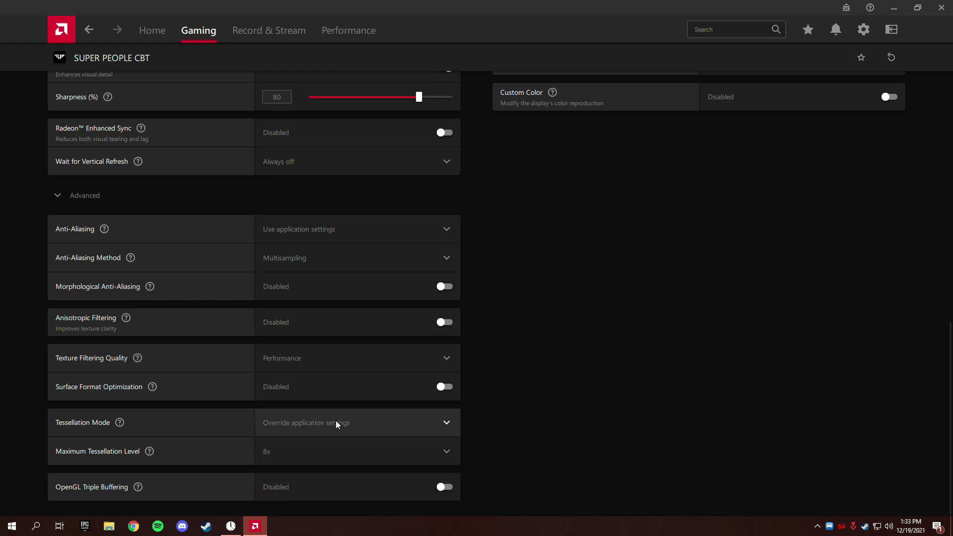
pyautogui.scroll(2, 333, 416)
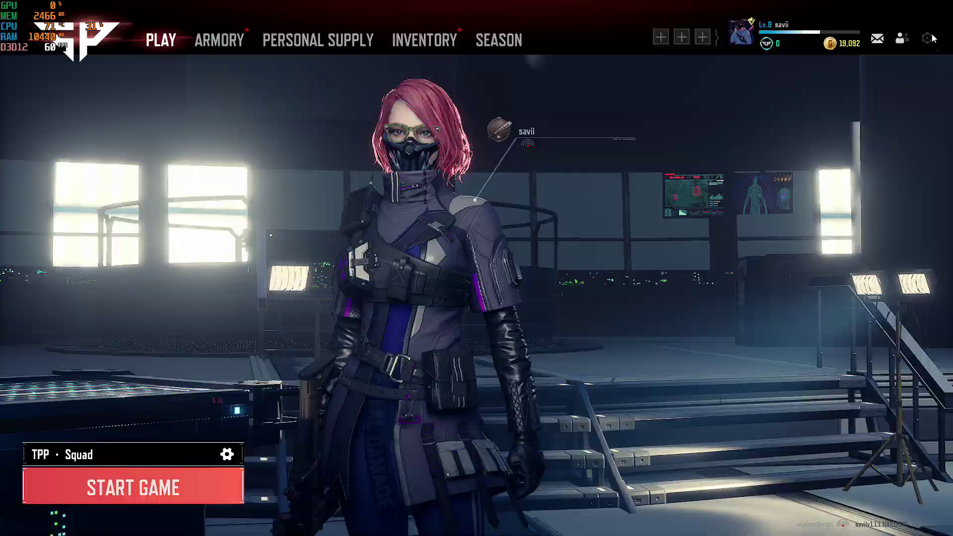
# - Switch to the Super People game, open its settings and apply the Full Screen display mode, keeping the changes
pyautogui.click(931, 38)
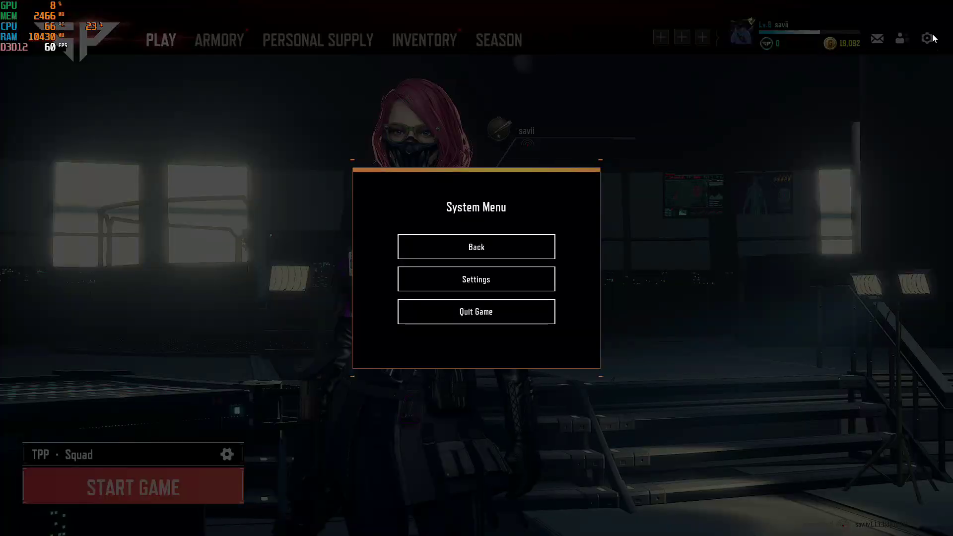
pyautogui.click(472, 280)
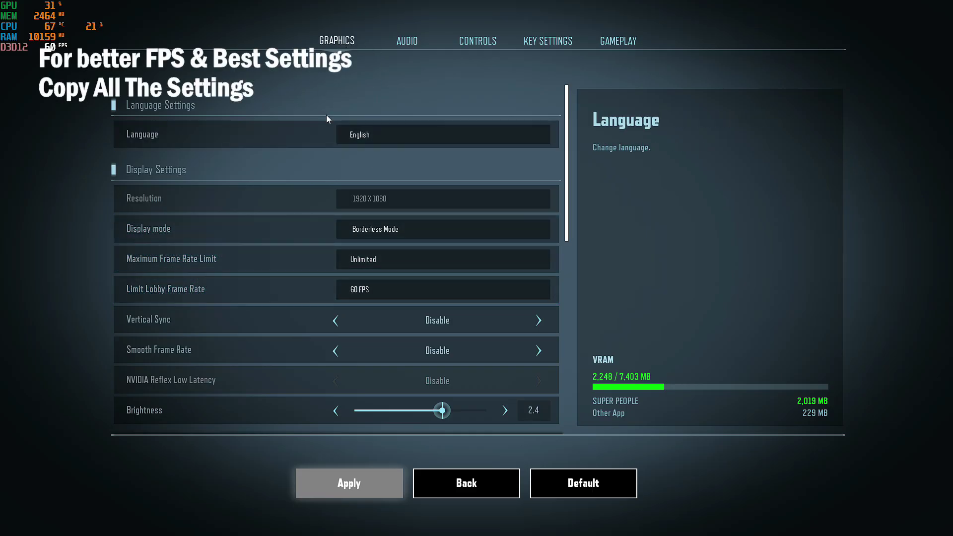
pyautogui.click(431, 229)
pyautogui.click(390, 248)
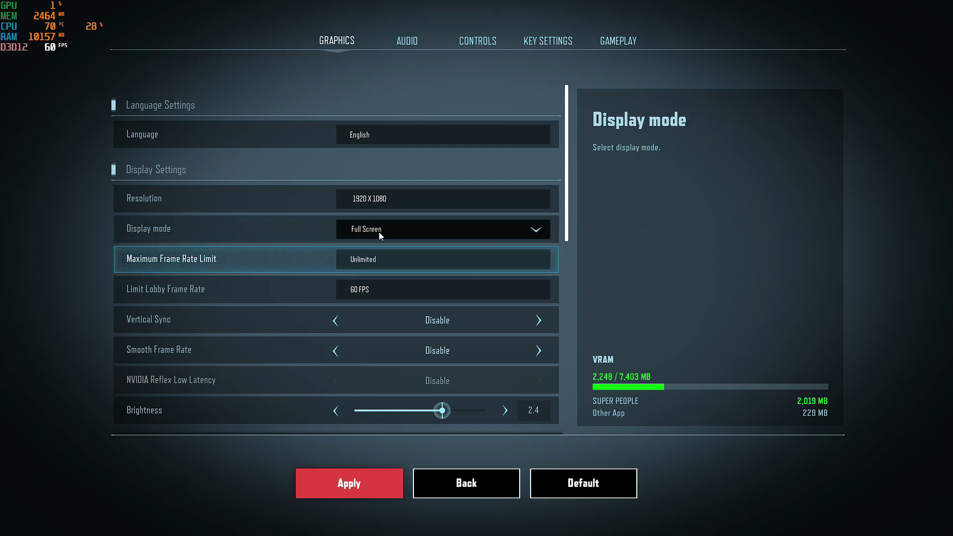
pyautogui.click(363, 480)
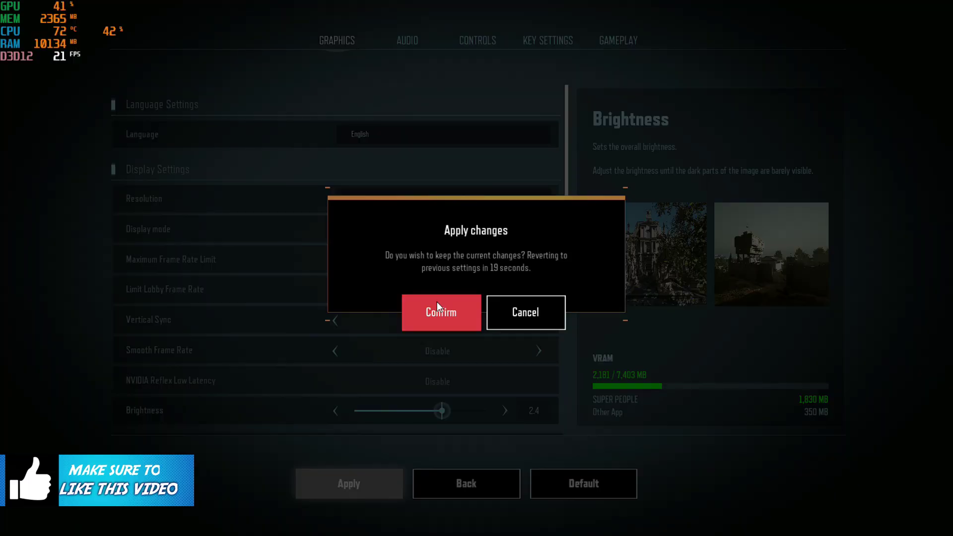
pyautogui.click(437, 302)
# - Set Maximum Frame Rate Limit to Unlimited and keep Limit Lobby Frame Rate at 60 FPS
pyautogui.click(404, 259)
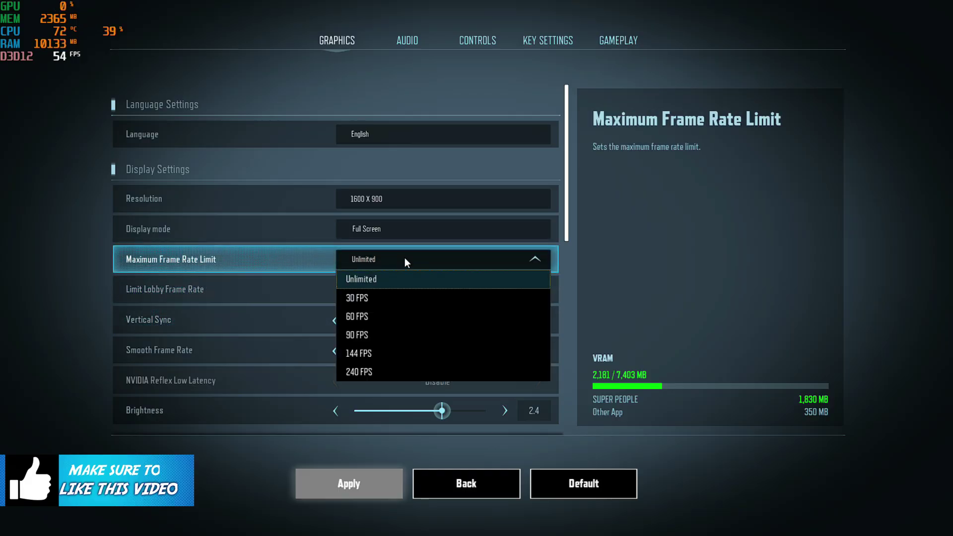
pyautogui.click(379, 276)
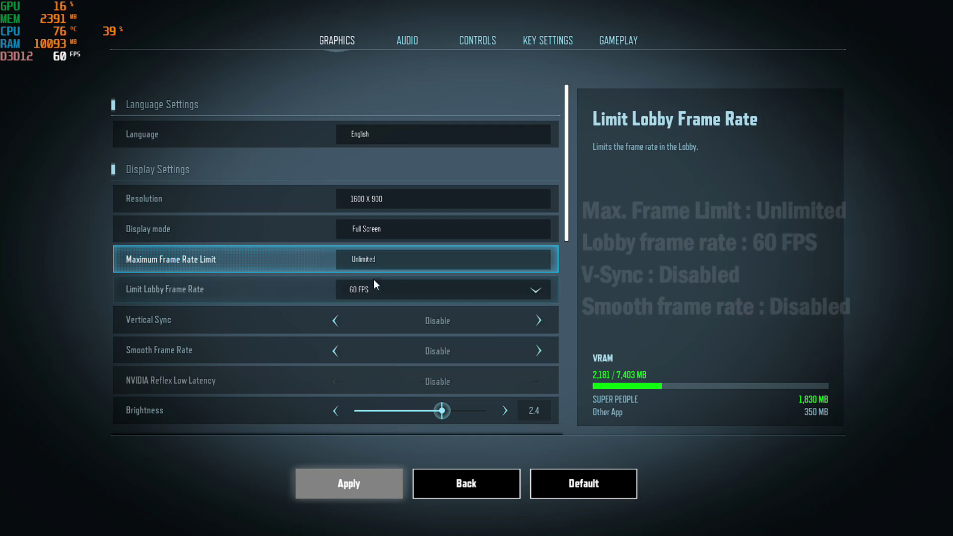
pyautogui.click(376, 265)
pyautogui.click(350, 271)
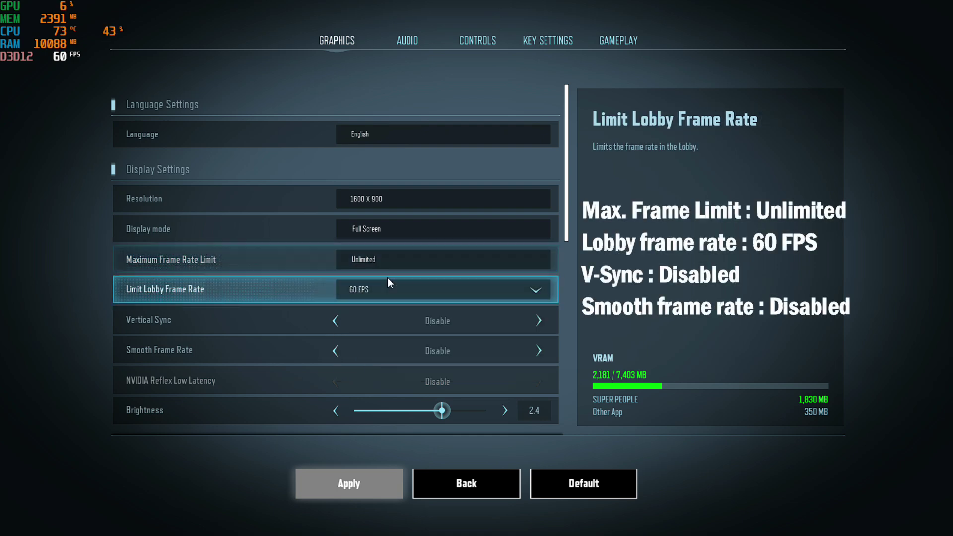
pyautogui.click(410, 293)
pyautogui.click(359, 346)
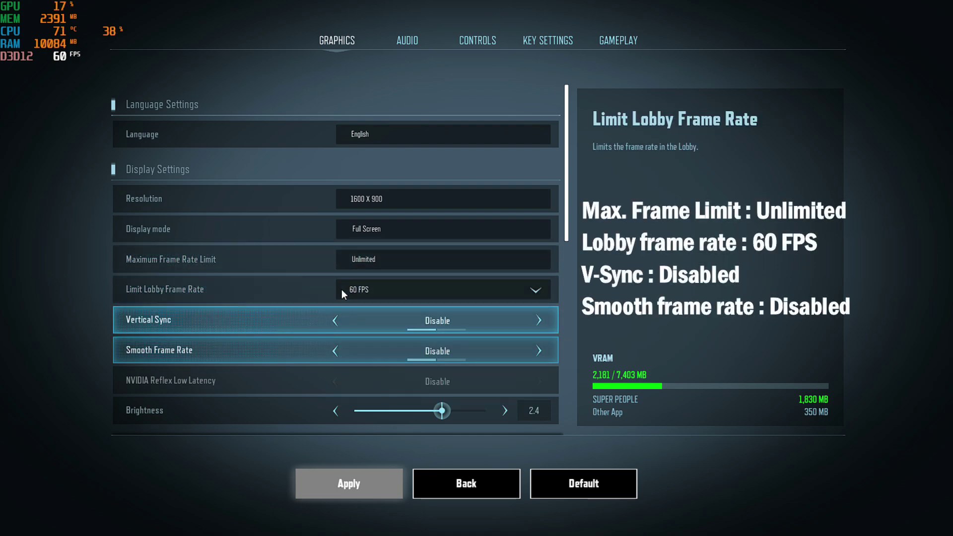
# - Set Vertical Sync to Disable, leaving Smooth Frame Rate disabled as well
pyautogui.moveTo(565, 231); pyautogui.dragTo(566, 287)
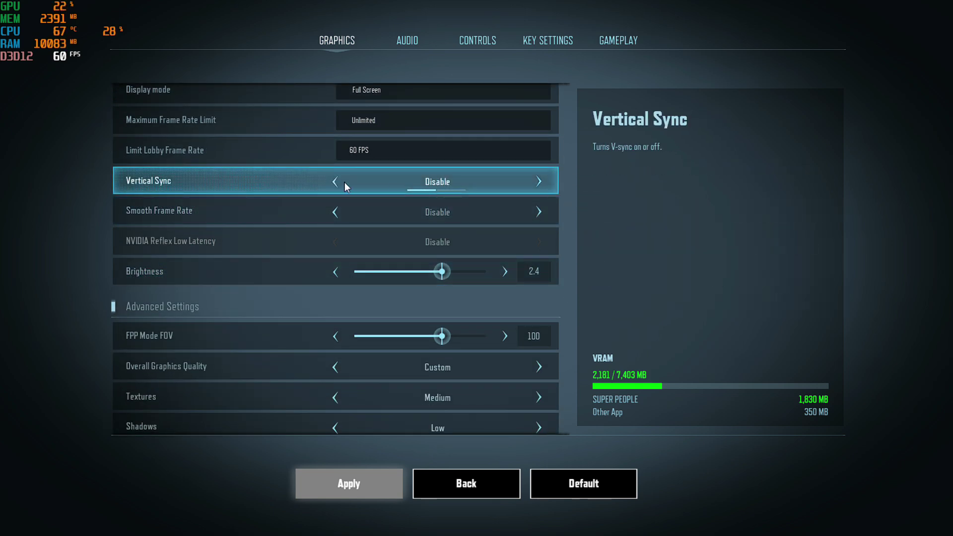
pyautogui.click(538, 181)
pyautogui.click(335, 182)
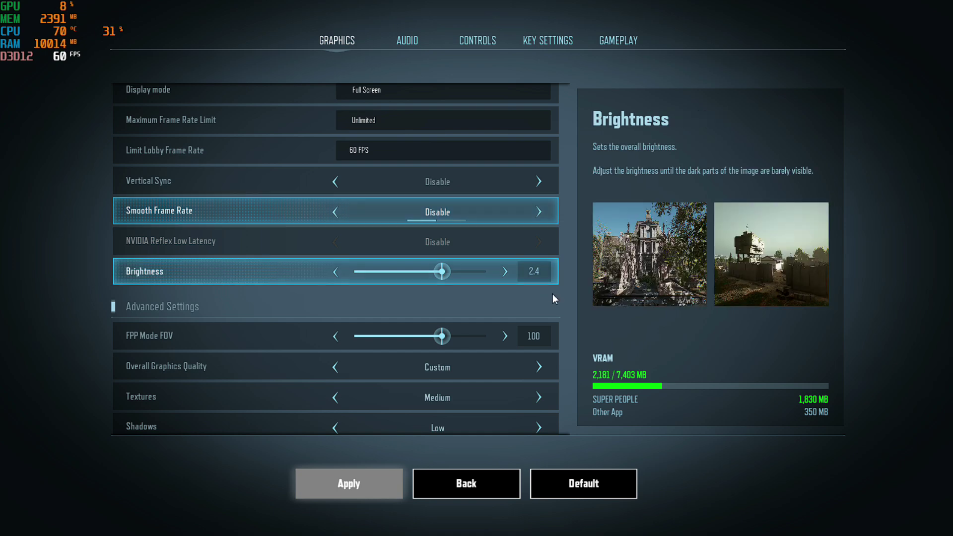
# - Set Overall Graphics Quality to High in the advanced settings, and lower Textures to Low
pyautogui.scroll(-1, 536, 238)
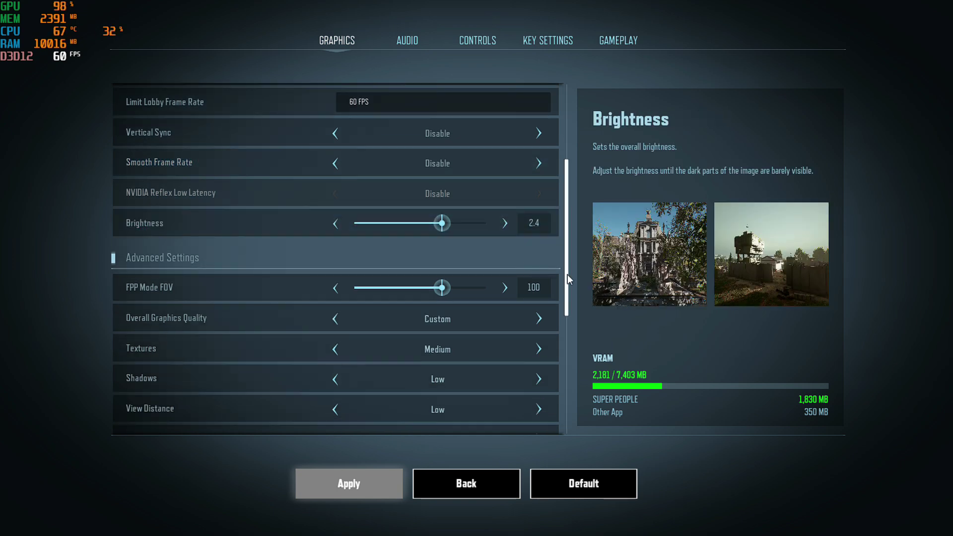
pyautogui.scroll(-2, 567, 275)
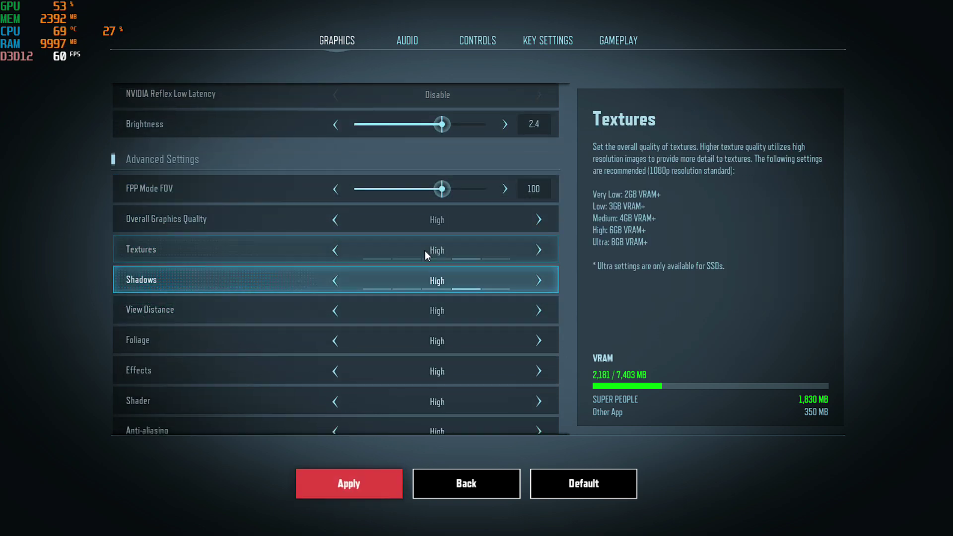
pyautogui.click(335, 251)
pyautogui.click(336, 251)
pyautogui.click(335, 251)
pyautogui.click(539, 250)
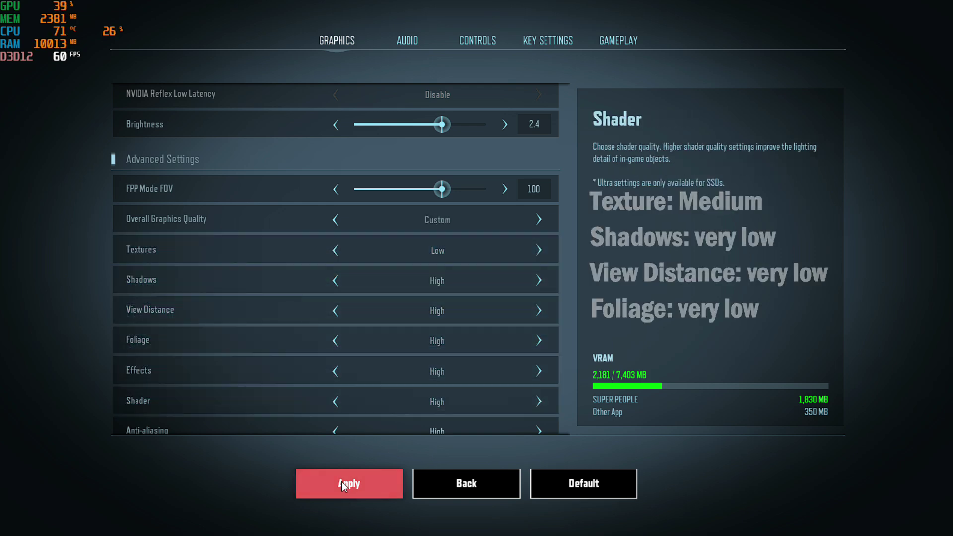
# - Lower both Shadows and View Distance to Very Low in the game's advanced settings
pyautogui.scroll(-1, 364, 278)
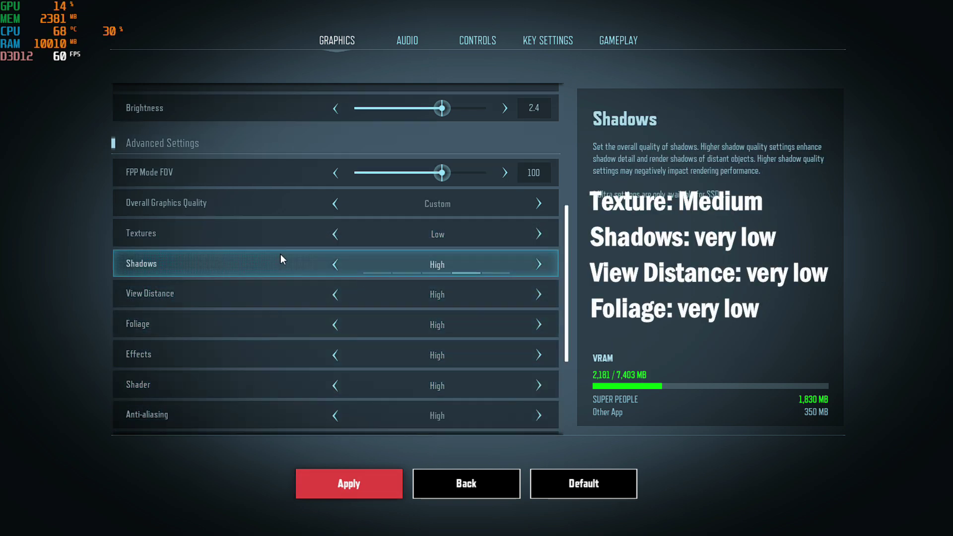
pyautogui.click(336, 265)
pyautogui.click(336, 265)
pyautogui.click(337, 266)
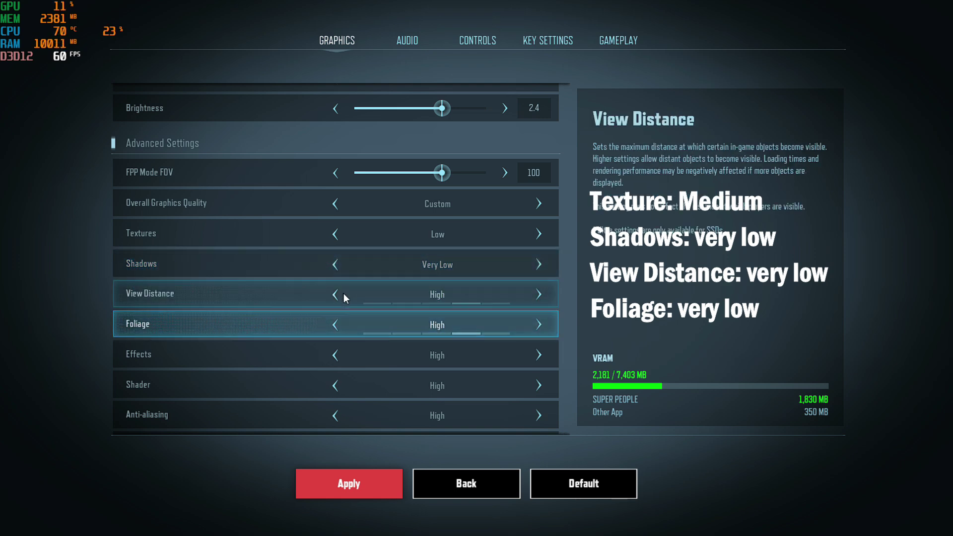
pyautogui.click(336, 294)
pyautogui.click(336, 294)
pyautogui.scroll(-3, 342, 297)
pyautogui.click(336, 246)
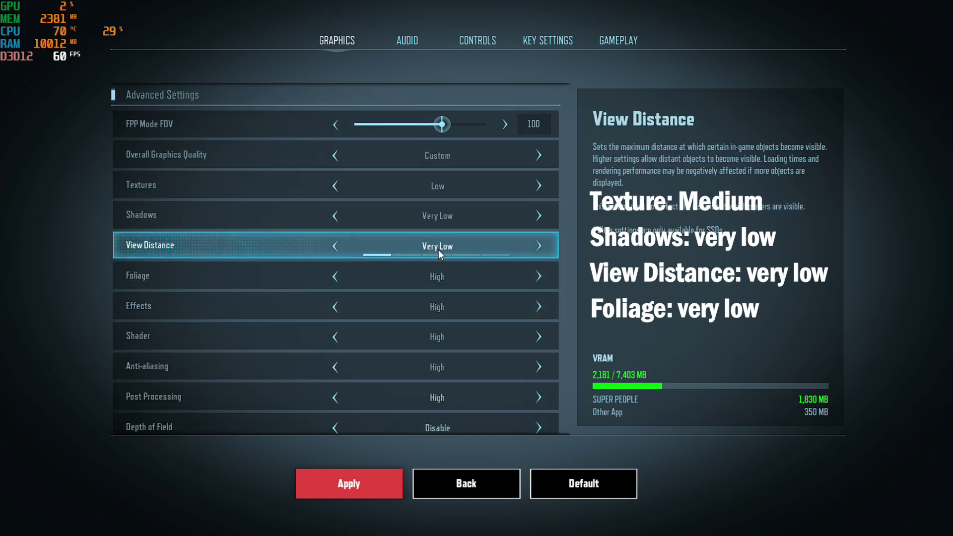
# - Lower both Foliage and Effects to Very Low in the game's advanced settings
pyautogui.click(332, 275)
pyautogui.click(332, 276)
pyautogui.click(332, 275)
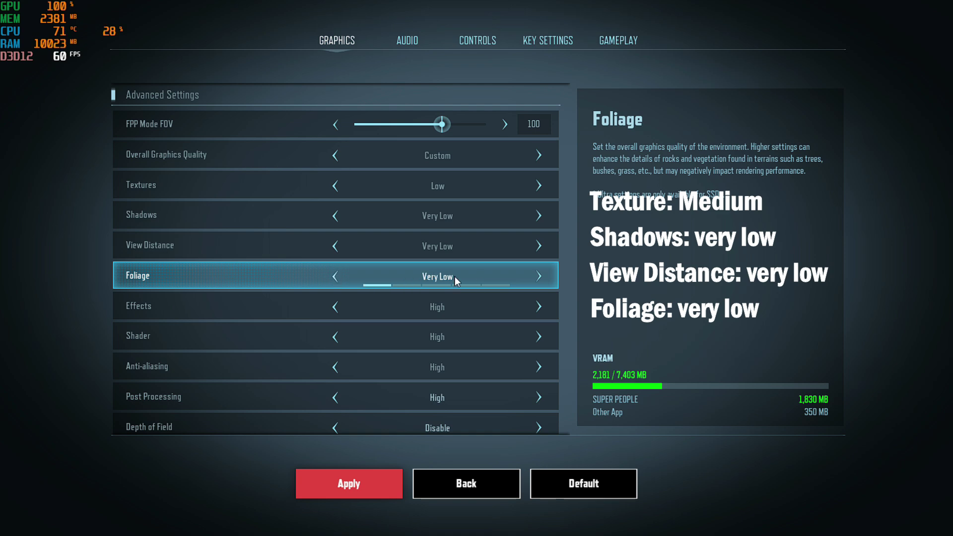
pyautogui.scroll(-1, 451, 278)
pyautogui.click(335, 291)
pyautogui.click(335, 290)
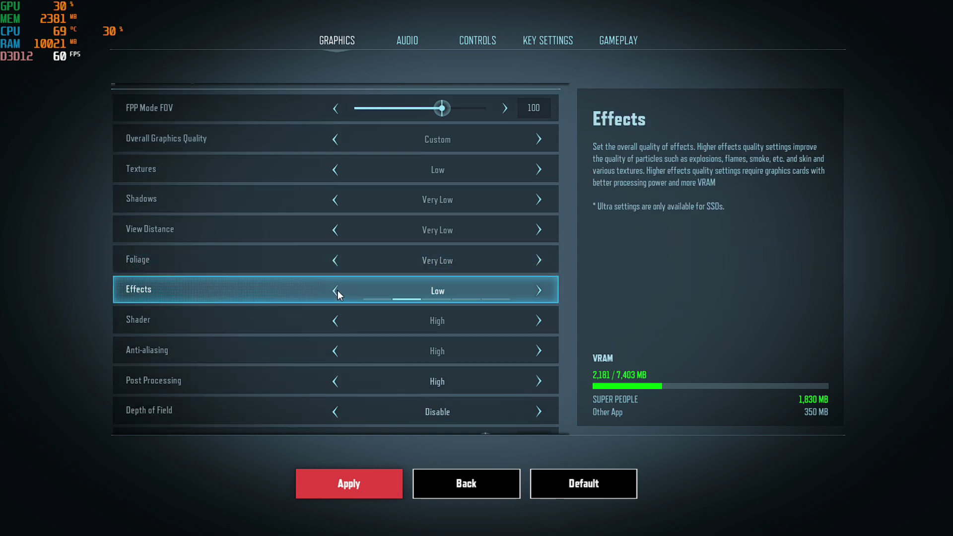
pyautogui.click(336, 290)
# - Lower both Shader and Anti-aliasing to Very Low in the game's advanced settings
pyautogui.scroll(-1, 413, 317)
pyautogui.click(328, 305)
pyautogui.click(328, 305)
pyautogui.click(327, 305)
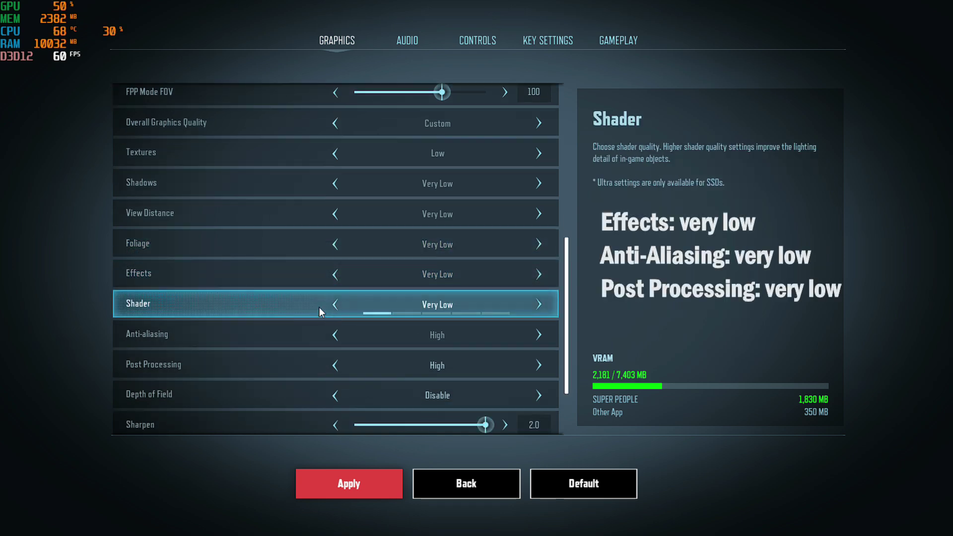
pyautogui.scroll(-1, 380, 343)
pyautogui.click(336, 319)
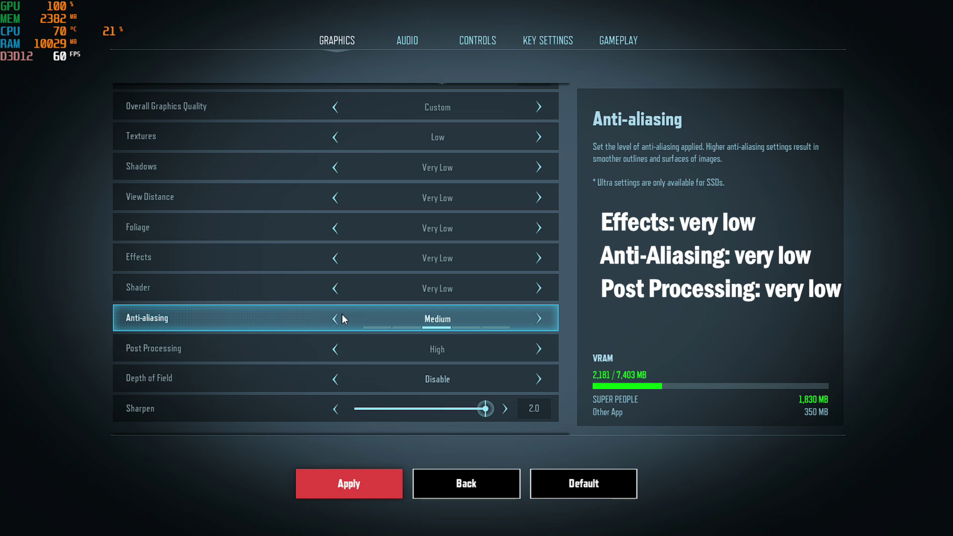
pyautogui.click(338, 314)
pyautogui.click(338, 315)
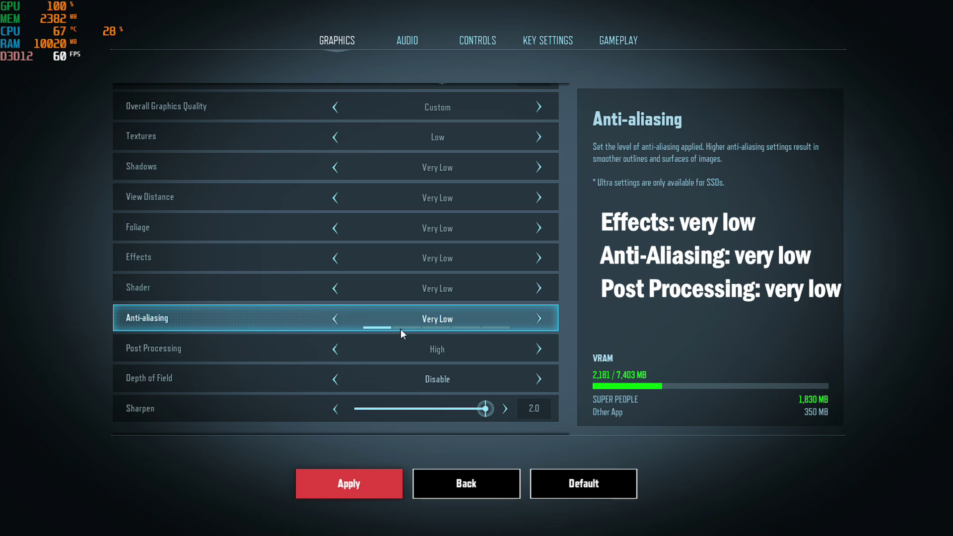
# - Lower Post Processing to Very Low in the game's advanced graphics settings
pyautogui.scroll(-1, 434, 335)
pyautogui.click(333, 327)
pyautogui.click(333, 326)
pyautogui.click(333, 326)
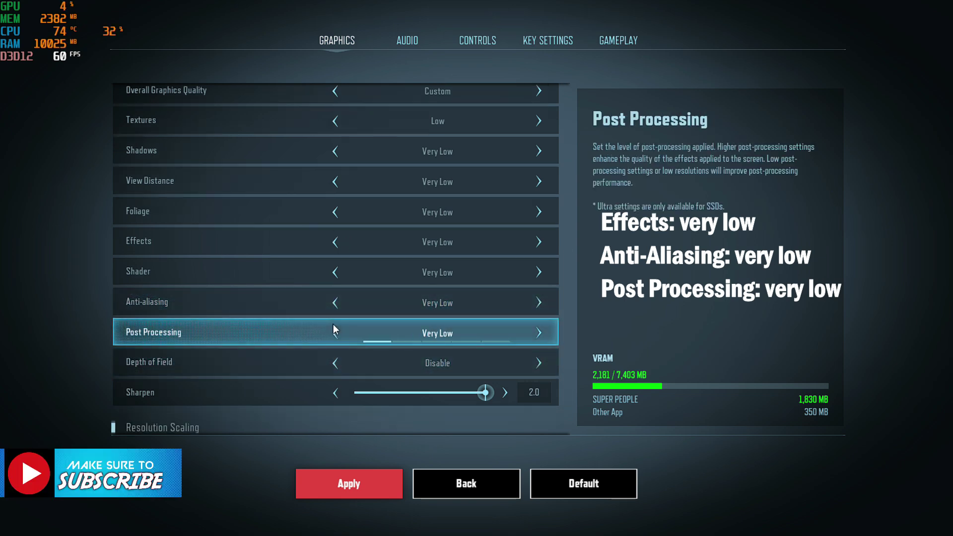
# - Keep Depth of Field set to Disable and apply the changed graphics settings
pyautogui.scroll(-2, 336, 332)
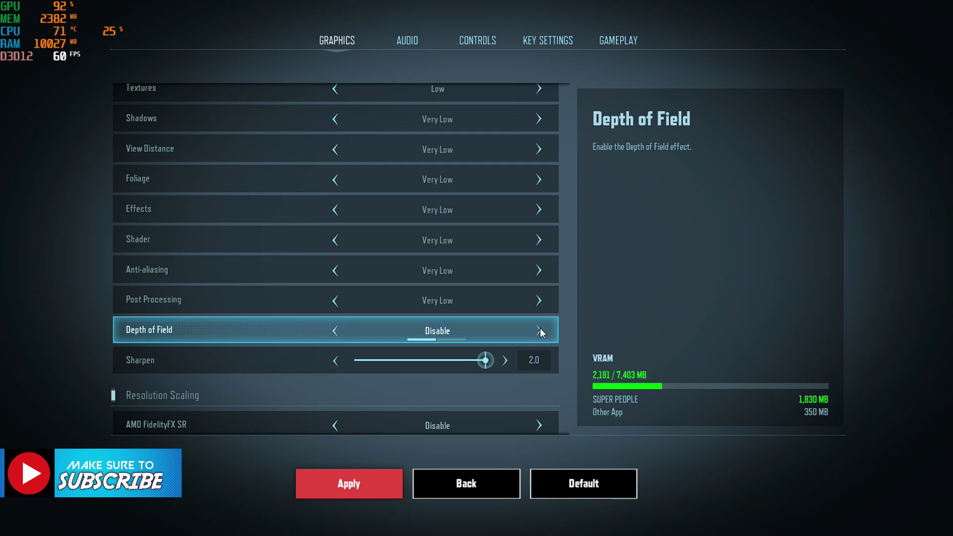
pyautogui.click(333, 330)
pyautogui.scroll(-1, 436, 332)
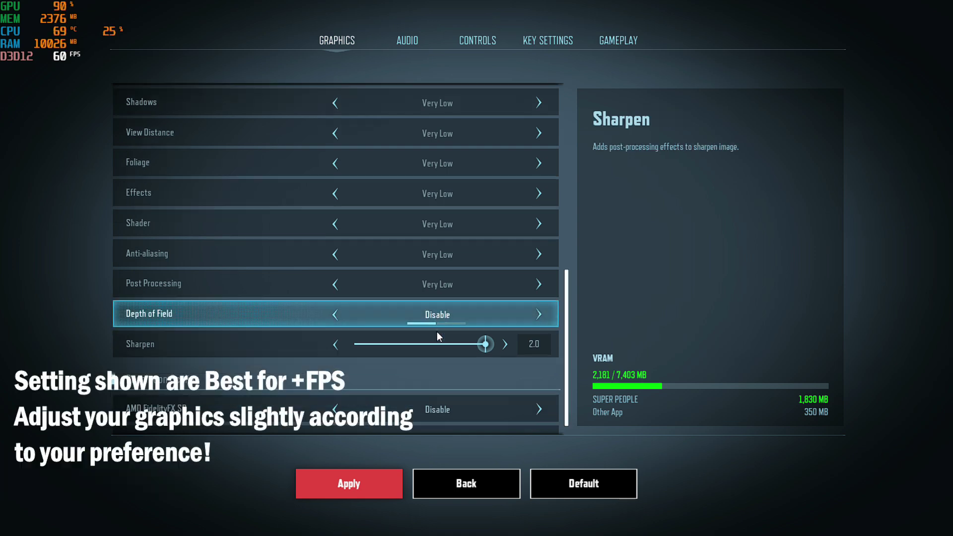
pyautogui.click(348, 484)
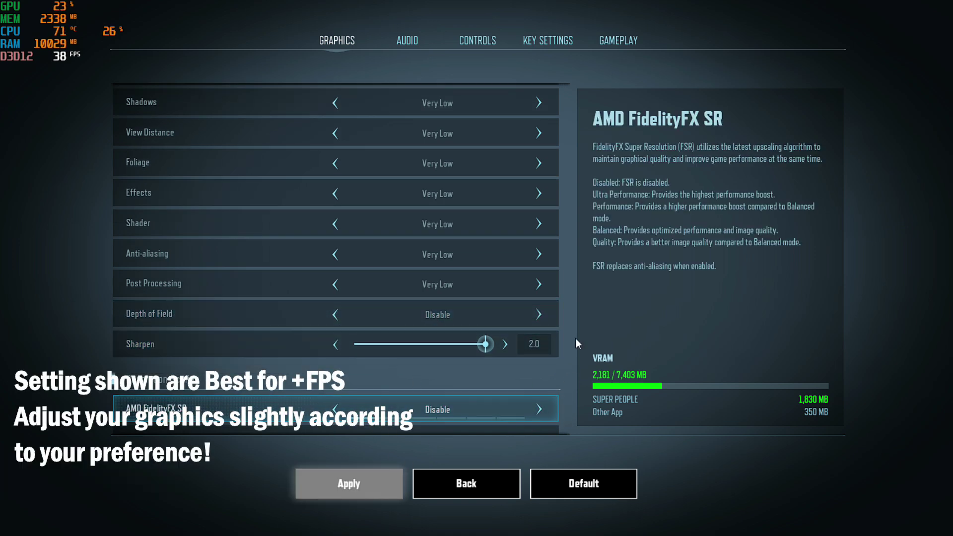
# - Try AMD FidelityFX SR at Ultra Quality, set it back to Disable, and leave the game's settings
pyautogui.scroll(-1, 558, 329)
pyautogui.click(347, 392)
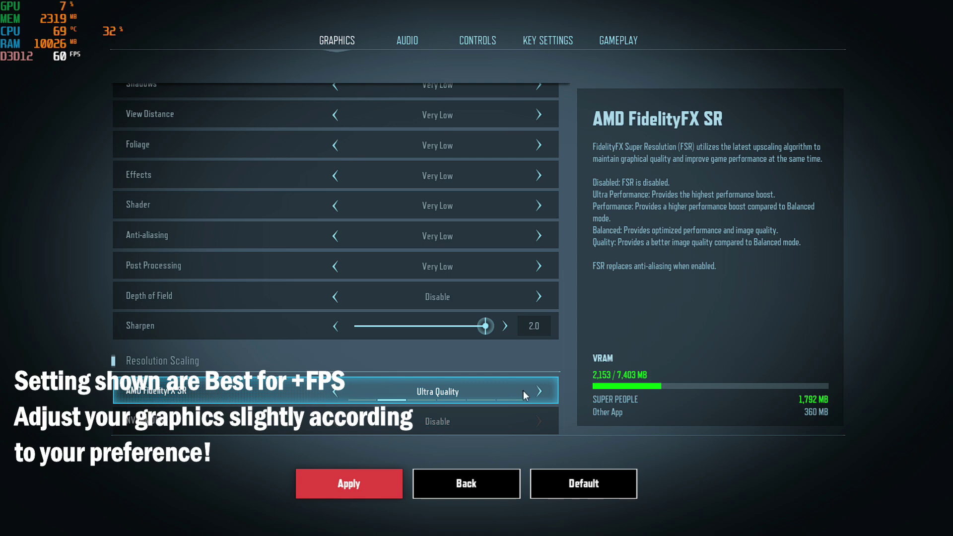
pyautogui.click(535, 392)
pyautogui.click(341, 392)
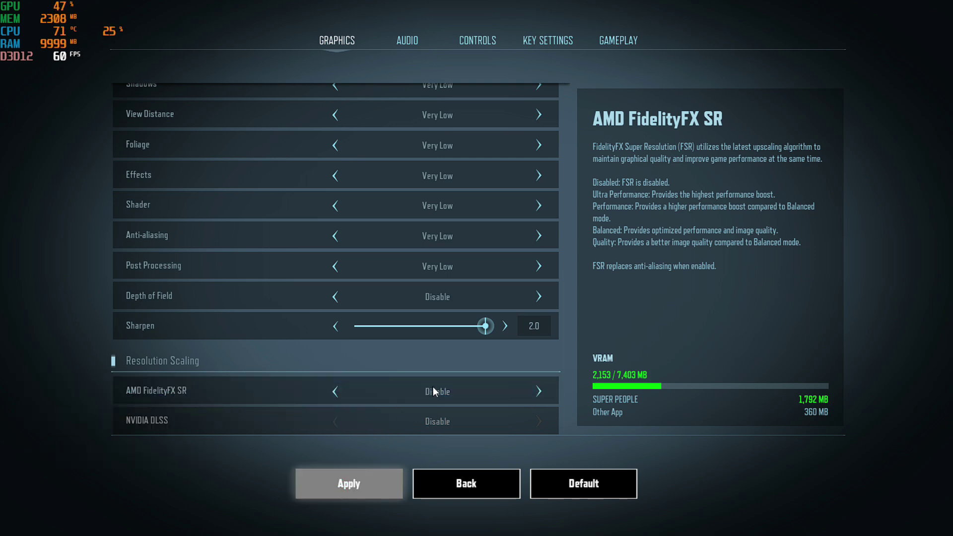
pyautogui.click(440, 395)
pyautogui.click(334, 388)
pyautogui.click(335, 388)
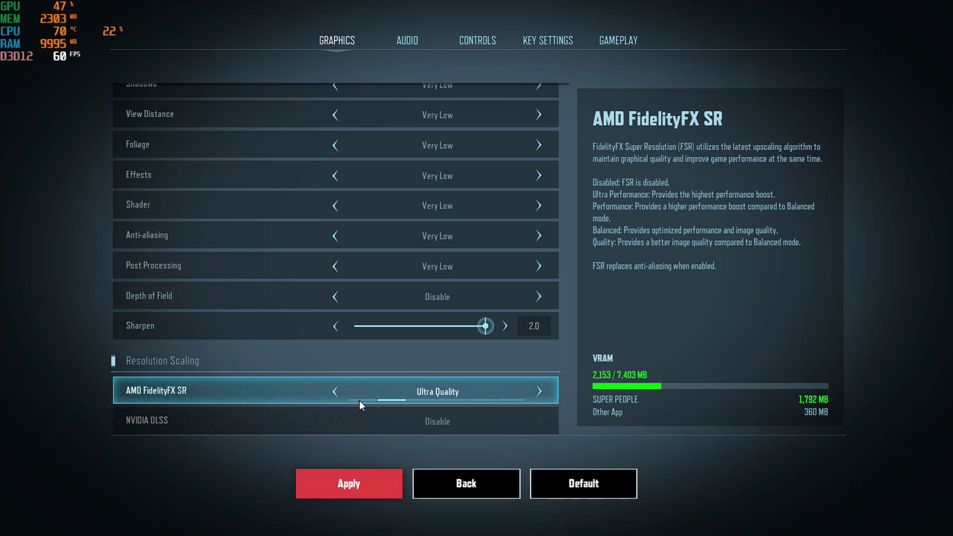
pyautogui.click(359, 401)
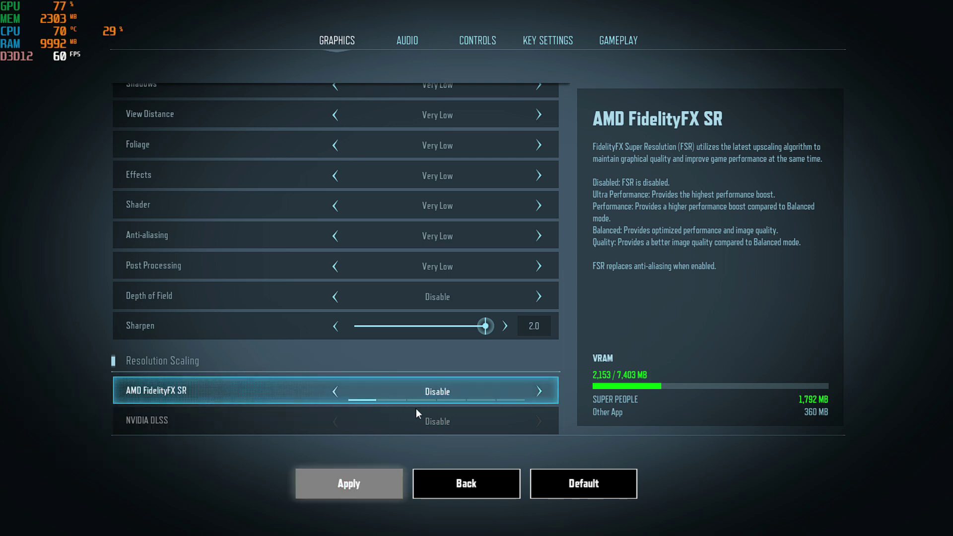
pyautogui.click(472, 474)
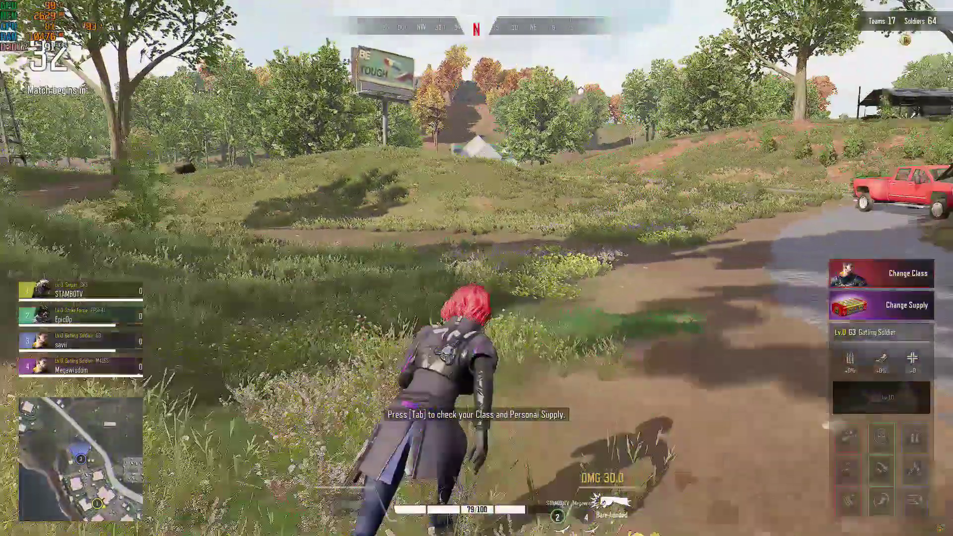